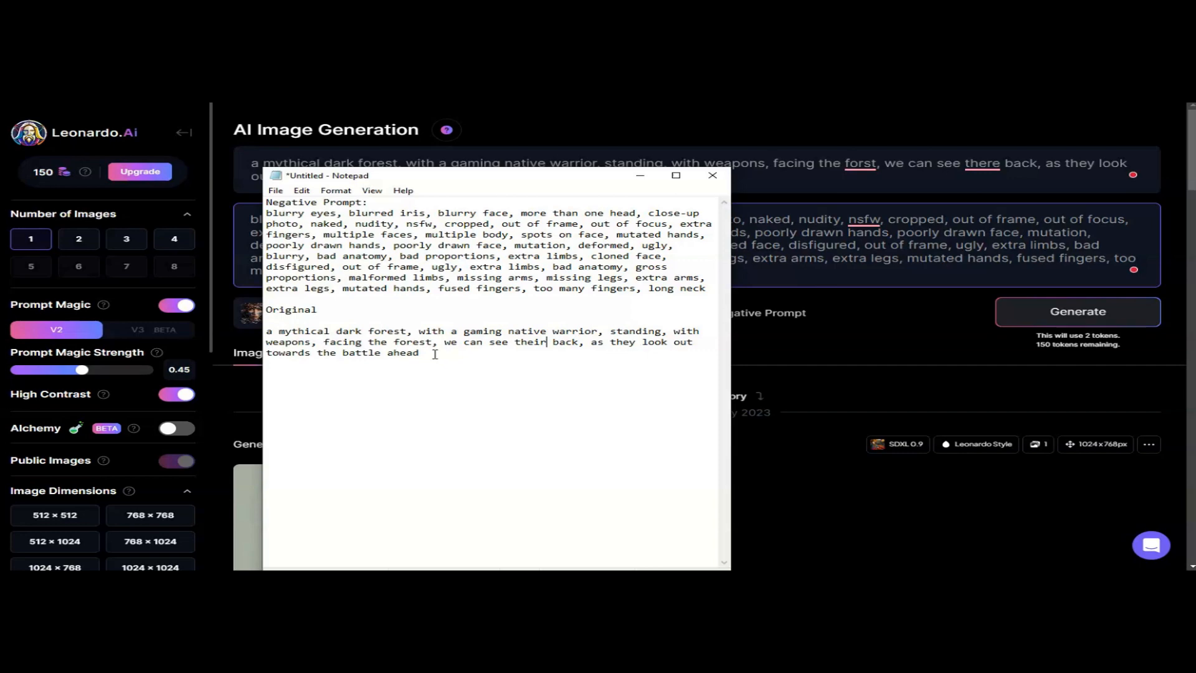
# Copy the corrected "a mythical dark forest…" prompt from Notepad and use it to replace the whole image prompt in Leonardo.Ai
pyautogui.moveTo(421, 353); pyautogui.dragTo(263, 330)
pyautogui.hotkey('ctrl', 'c')
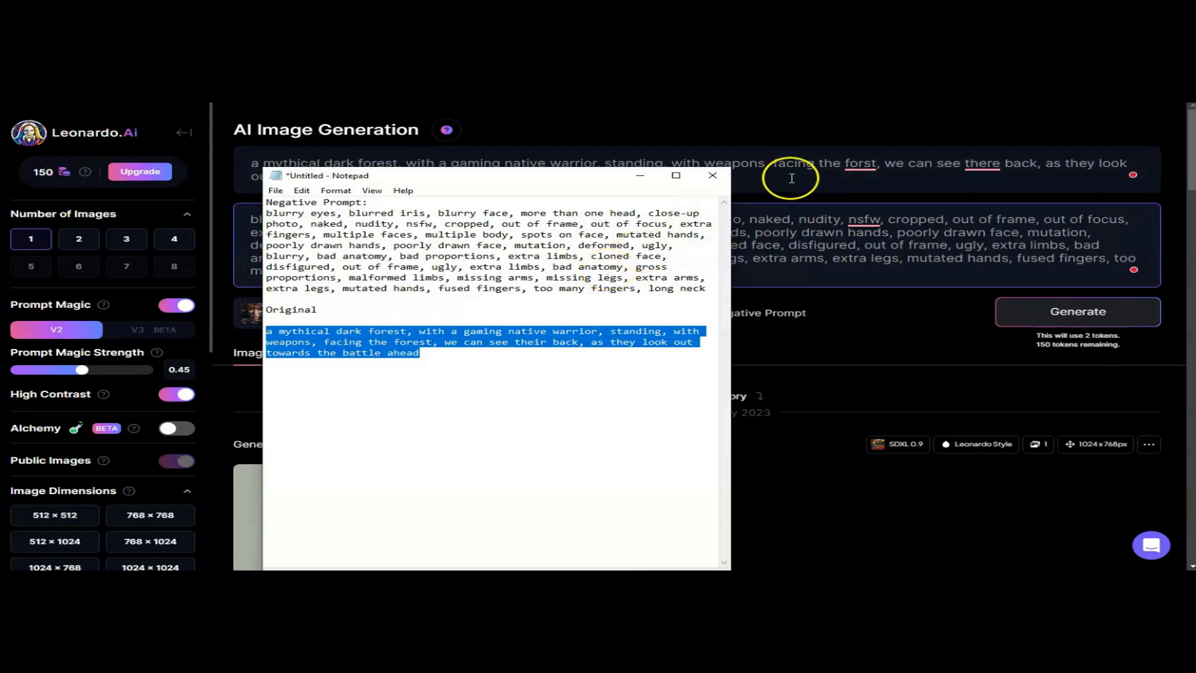
pyautogui.doubleClick(846, 163)
pyautogui.hotkey('ctrl', 'a')
pyautogui.hotkey('ctrl', 'v')
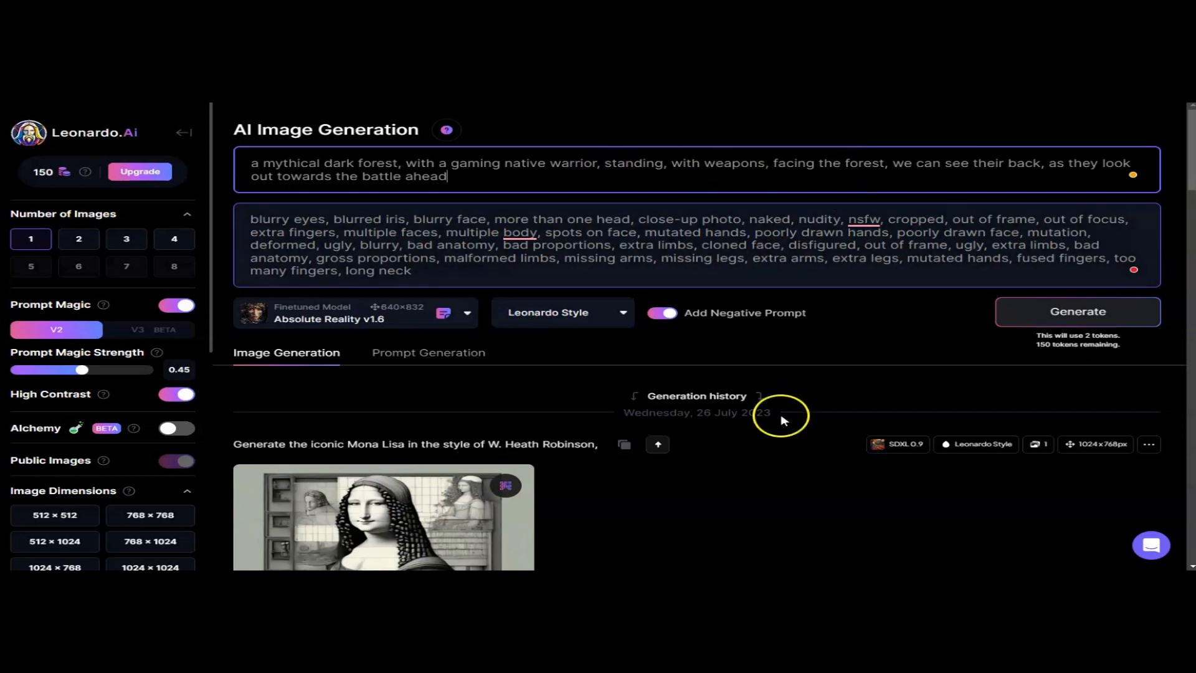
pyautogui.click(1058, 323)
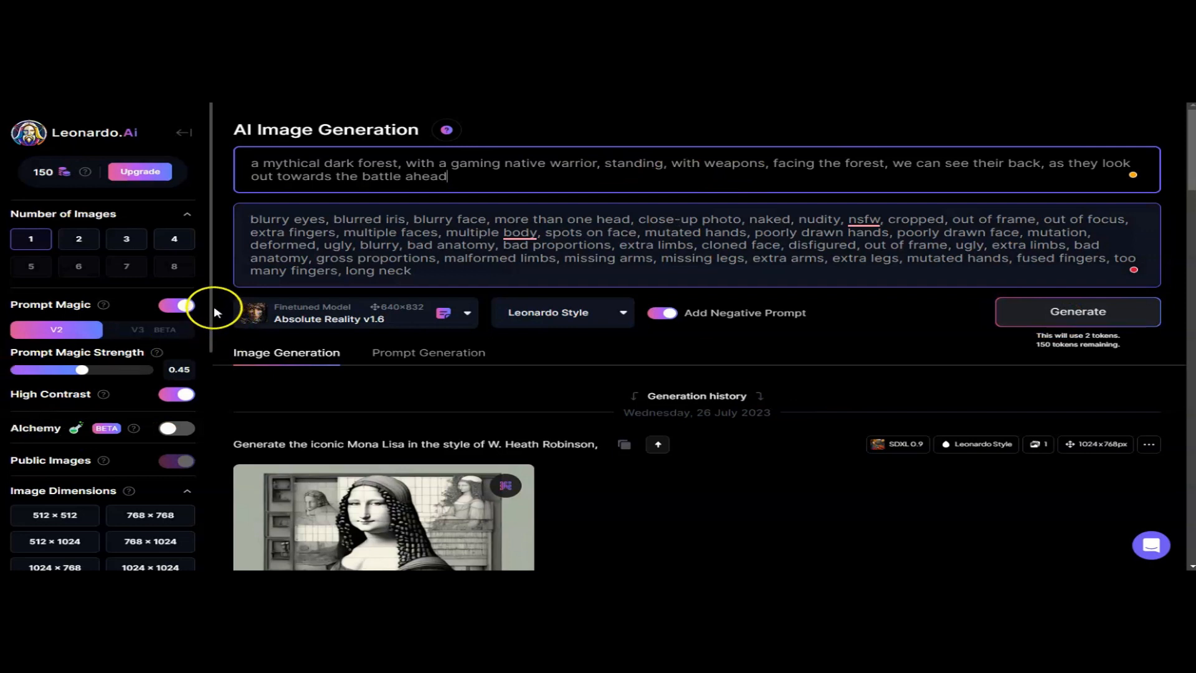
# Set the Prompt Magic Strength to 0.5 and swap the image dimensions to 832 px wide by 640 px high
pyautogui.moveTo(211, 311); pyautogui.dragTo(212, 333)
pyautogui.click(92, 325)
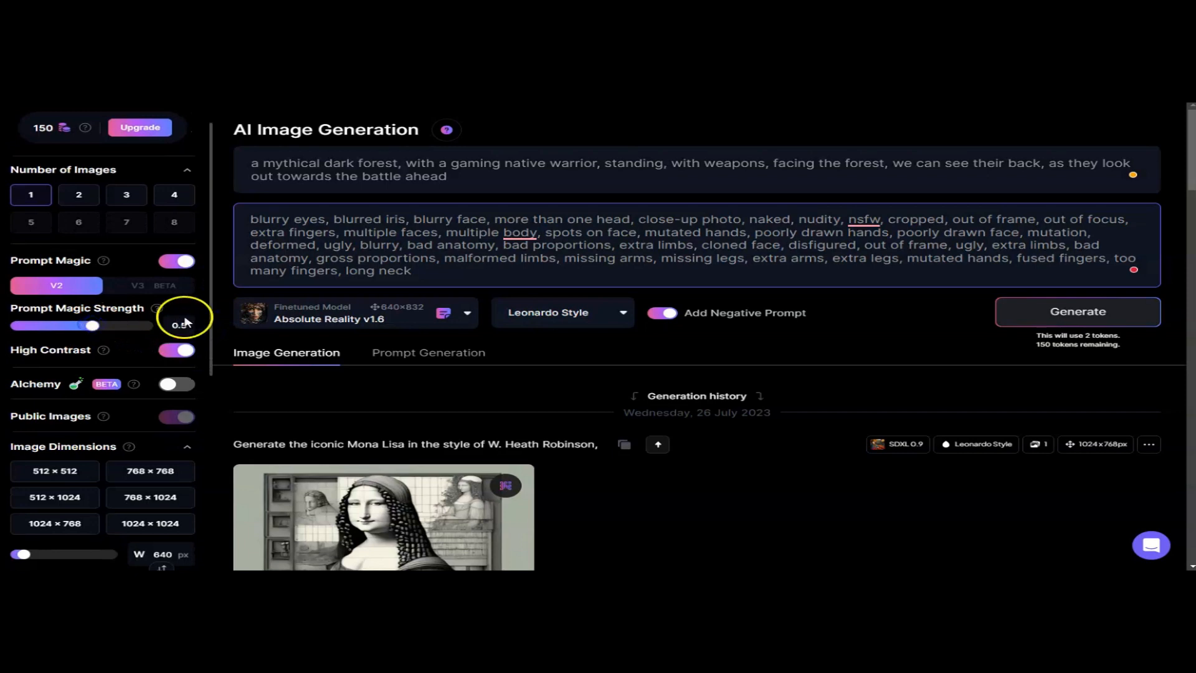
pyautogui.moveTo(214, 309); pyautogui.dragTo(211, 419)
pyautogui.click(163, 401)
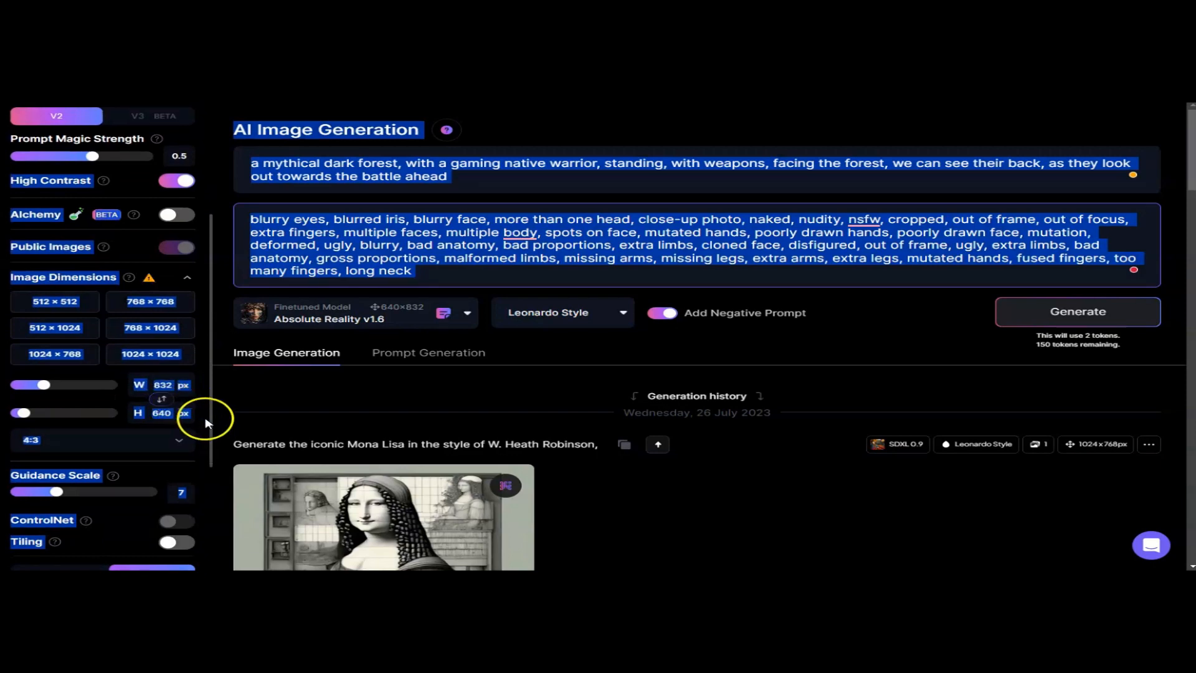
pyautogui.click(179, 412)
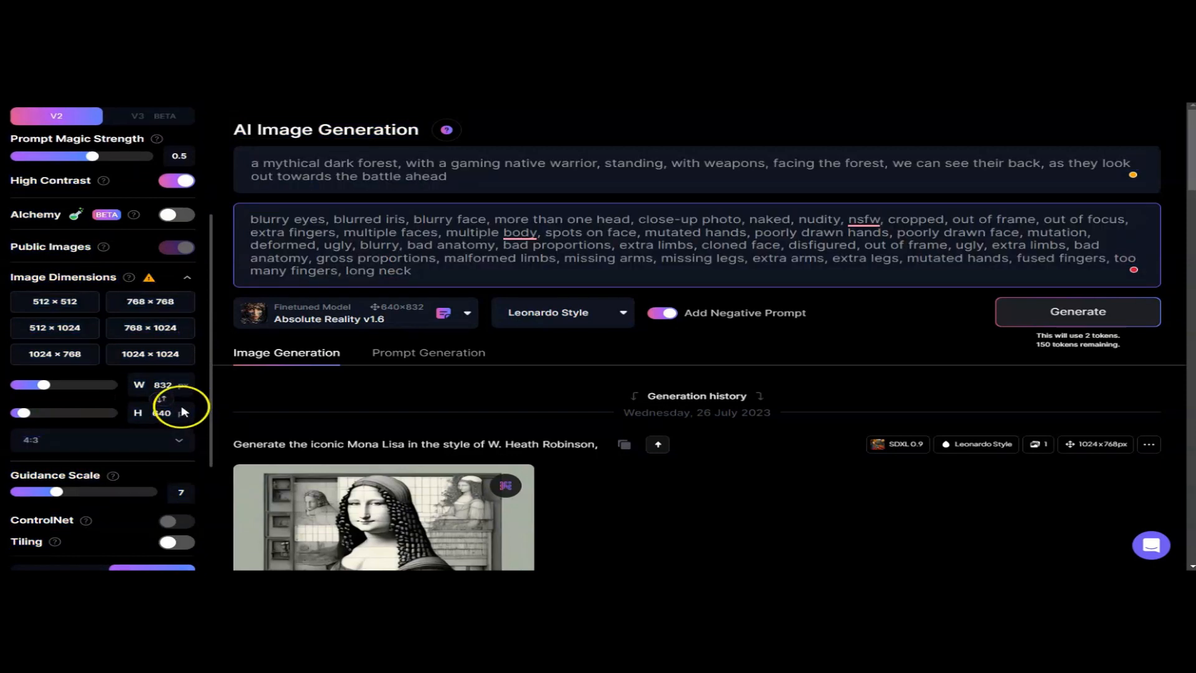
# Generate the forest warrior image and leave the number of images at 1
pyautogui.moveTo(213, 395); pyautogui.dragTo(218, 224)
pyautogui.click(65, 431)
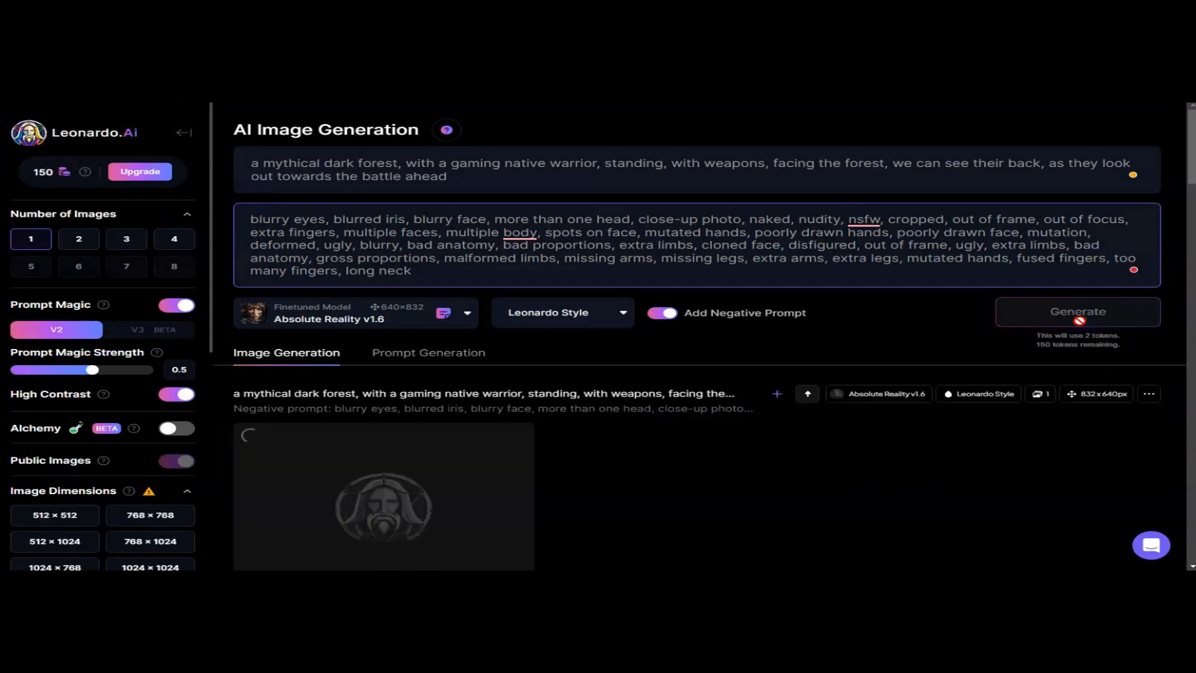
pyautogui.click(93, 237)
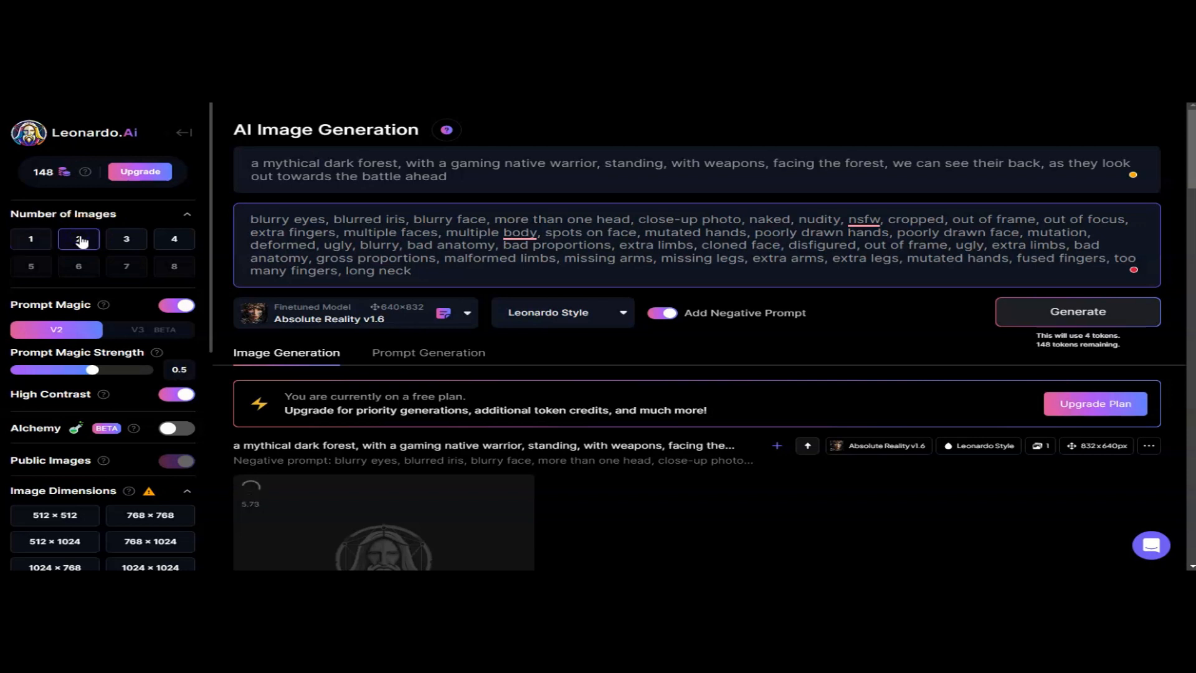
pyautogui.click(32, 239)
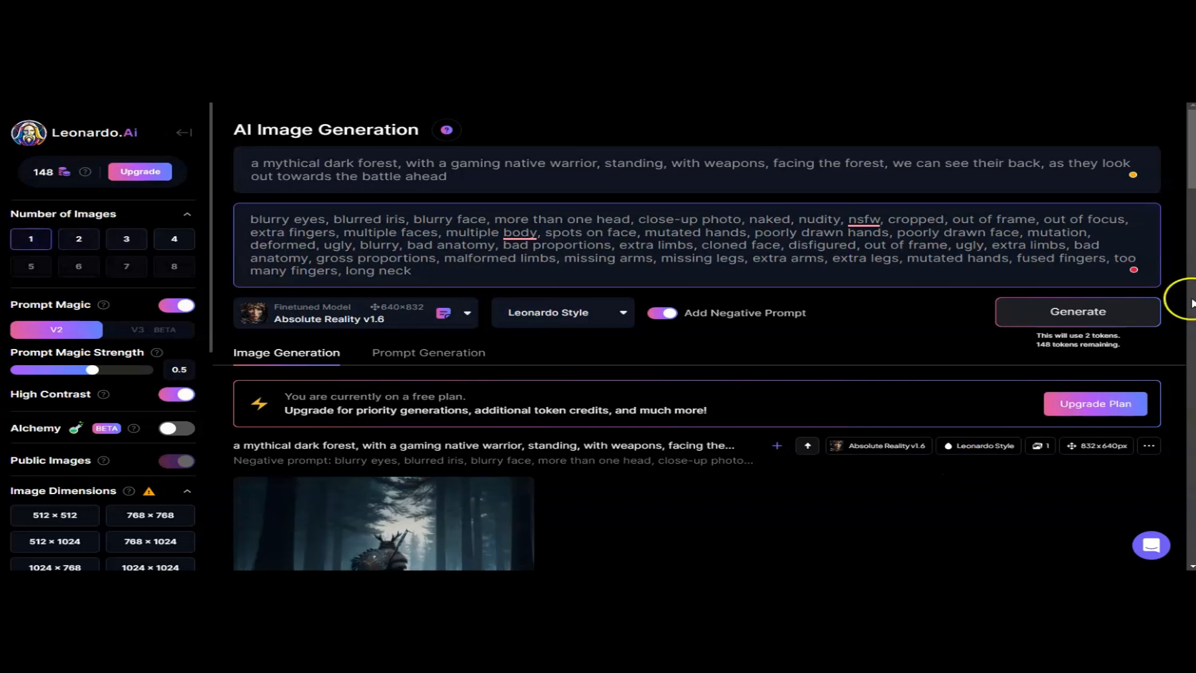
# Examine the generated forest warrior image enlarged and close the preview
pyautogui.moveTo(1191, 166); pyautogui.dragTo(1191, 205)
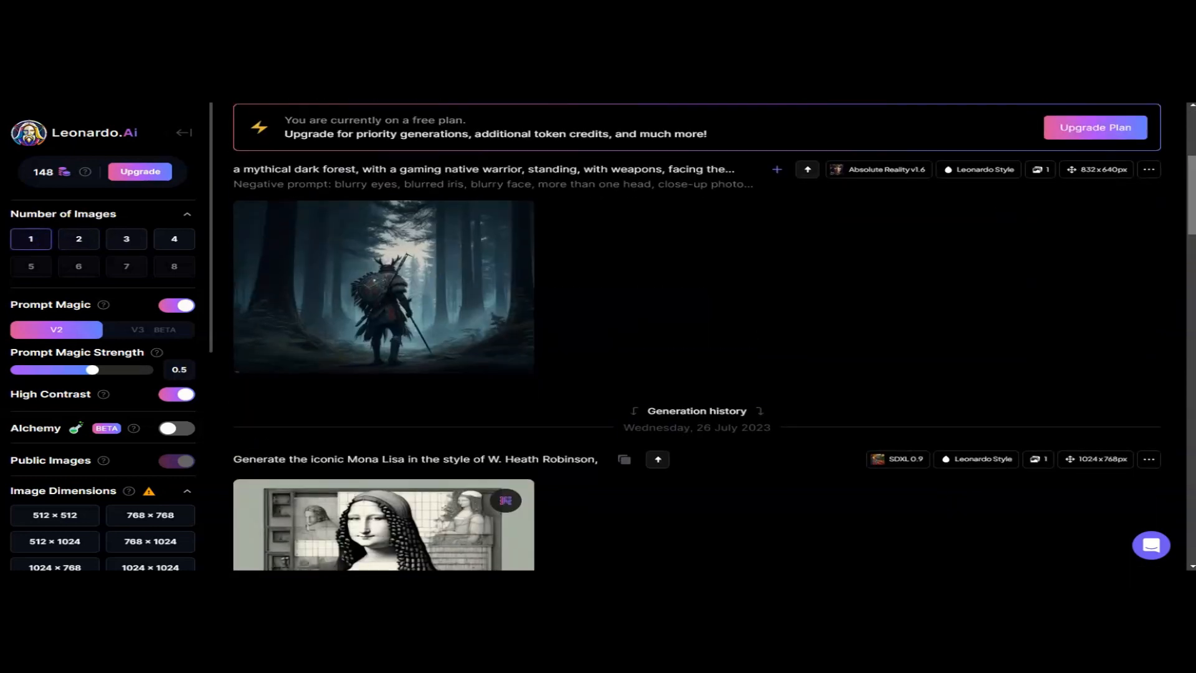
pyautogui.click(408, 299)
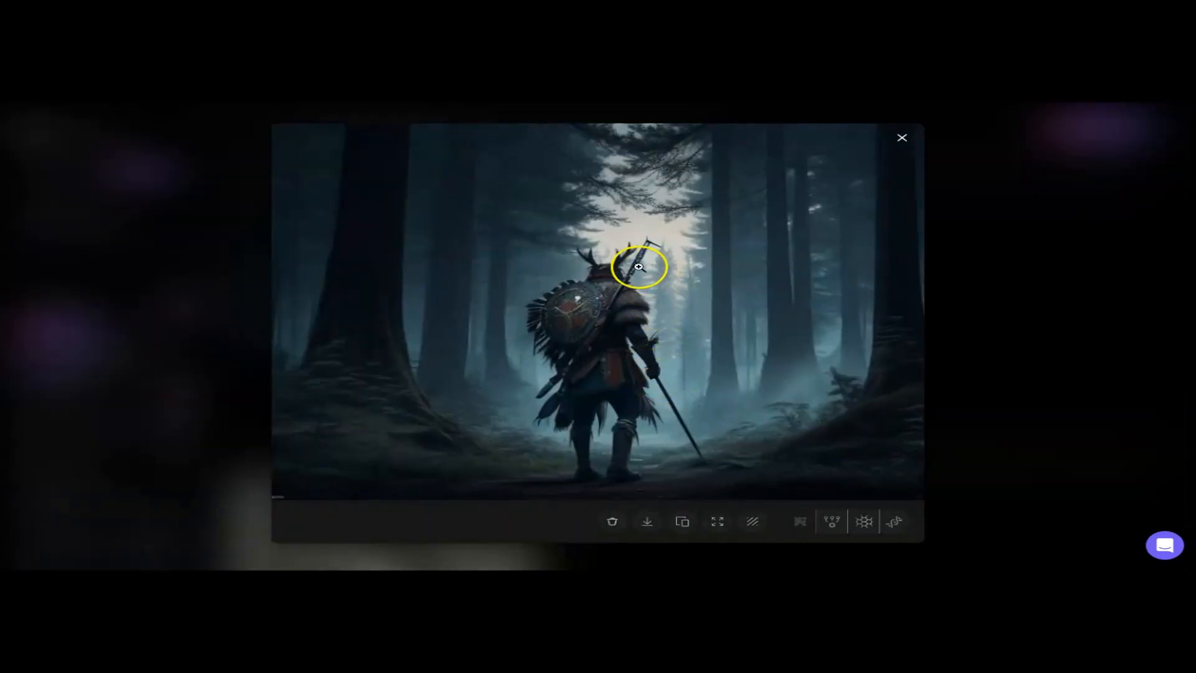
pyautogui.click(621, 256)
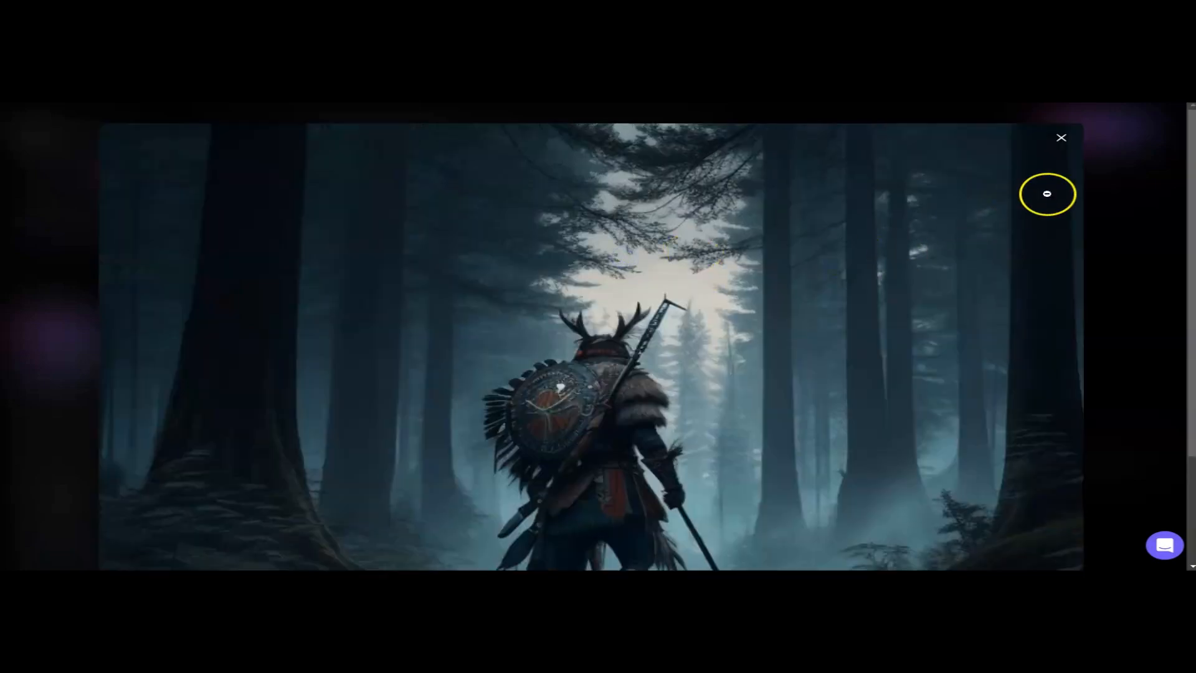
pyautogui.click(1062, 136)
pyautogui.click(512, 282)
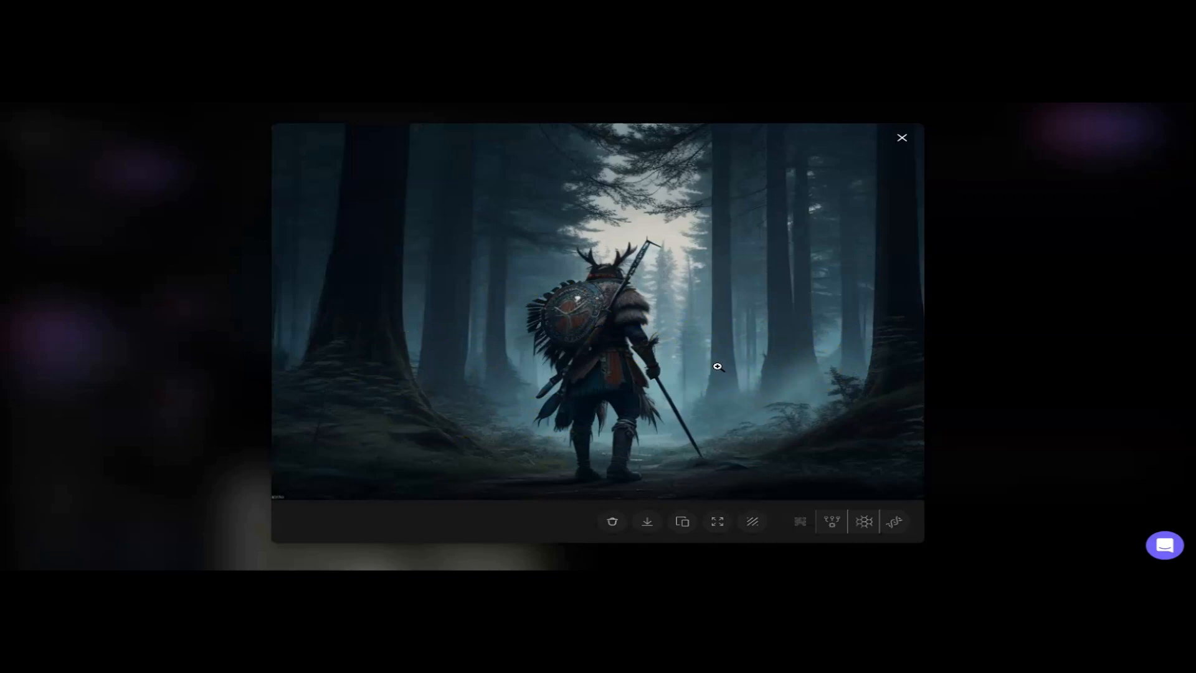
pyautogui.click(978, 347)
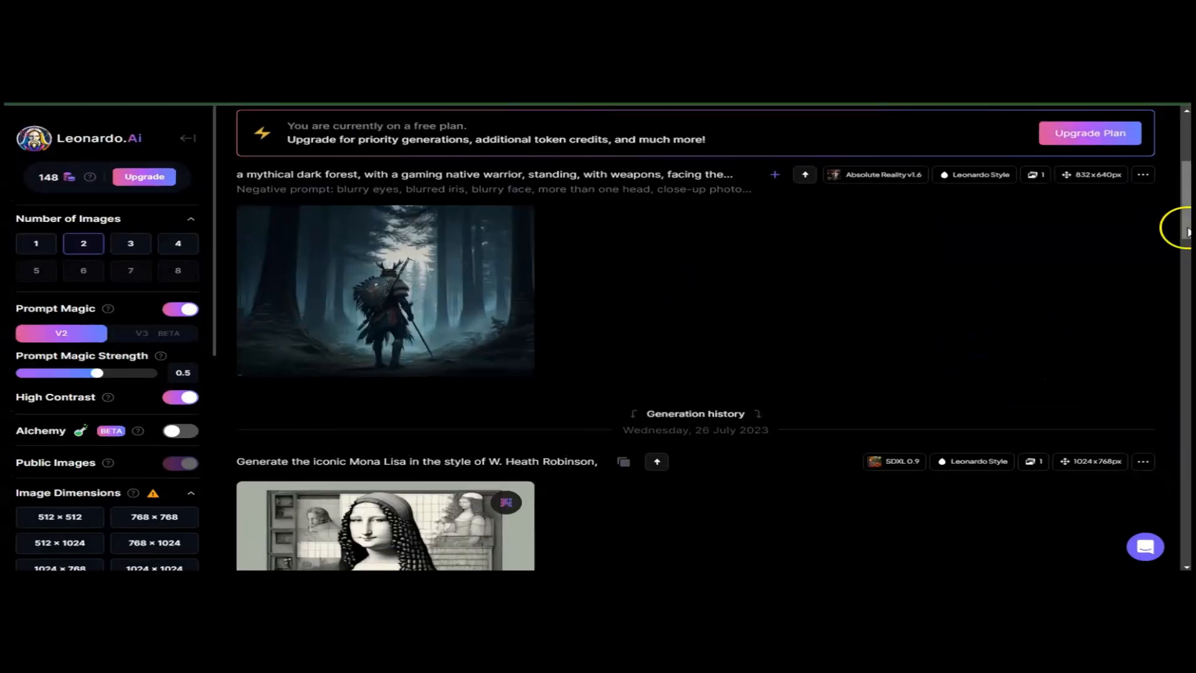
# Add "hyperrealistic, ultra-detailed photorealistic," at the beginning of the image prompt
pyautogui.moveTo(1187, 227); pyautogui.dragTo(1188, 183)
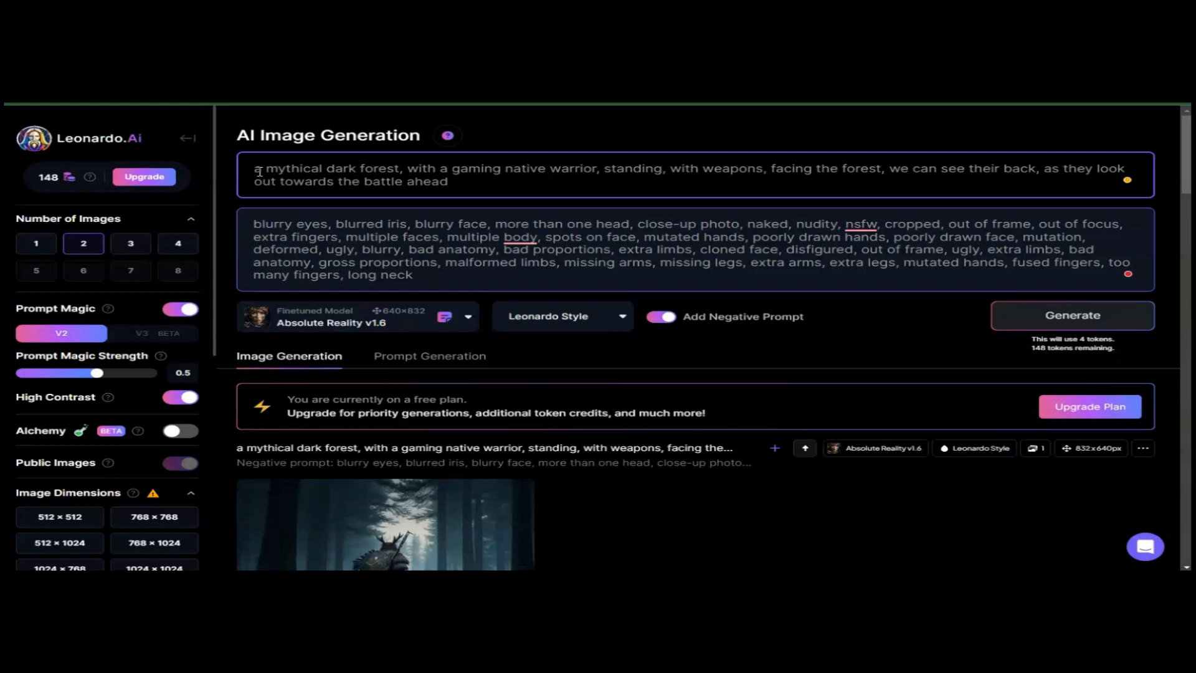
pyautogui.write('hyperreal')
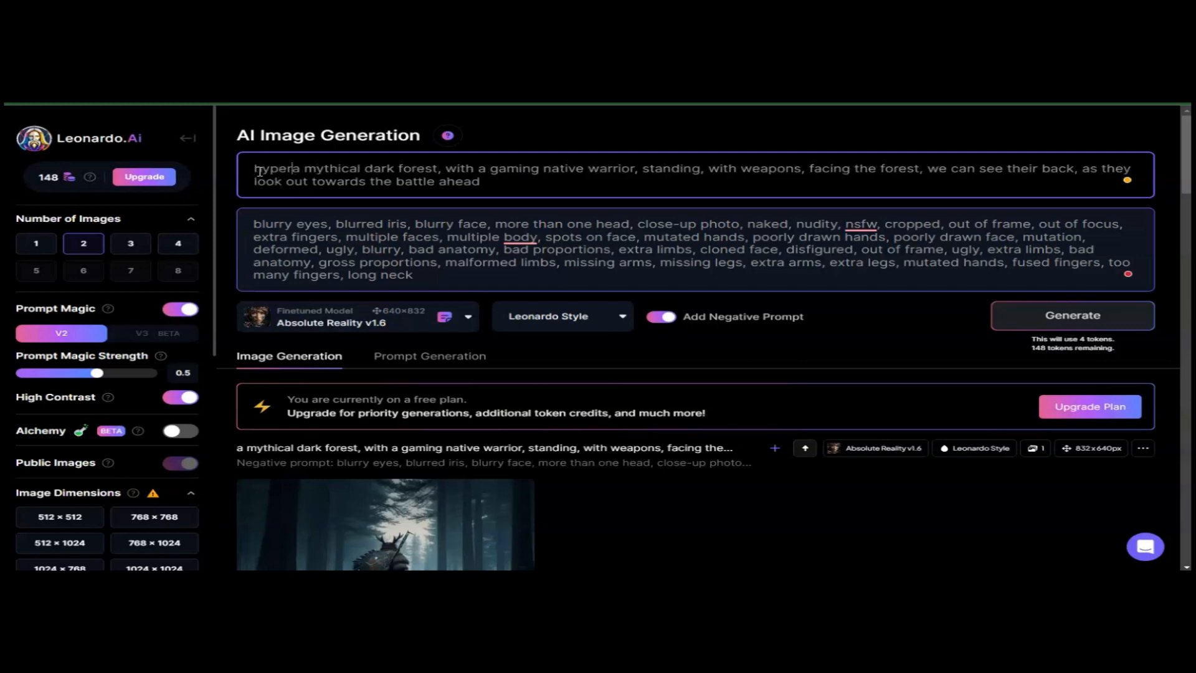
pyautogui.write('istic, ')
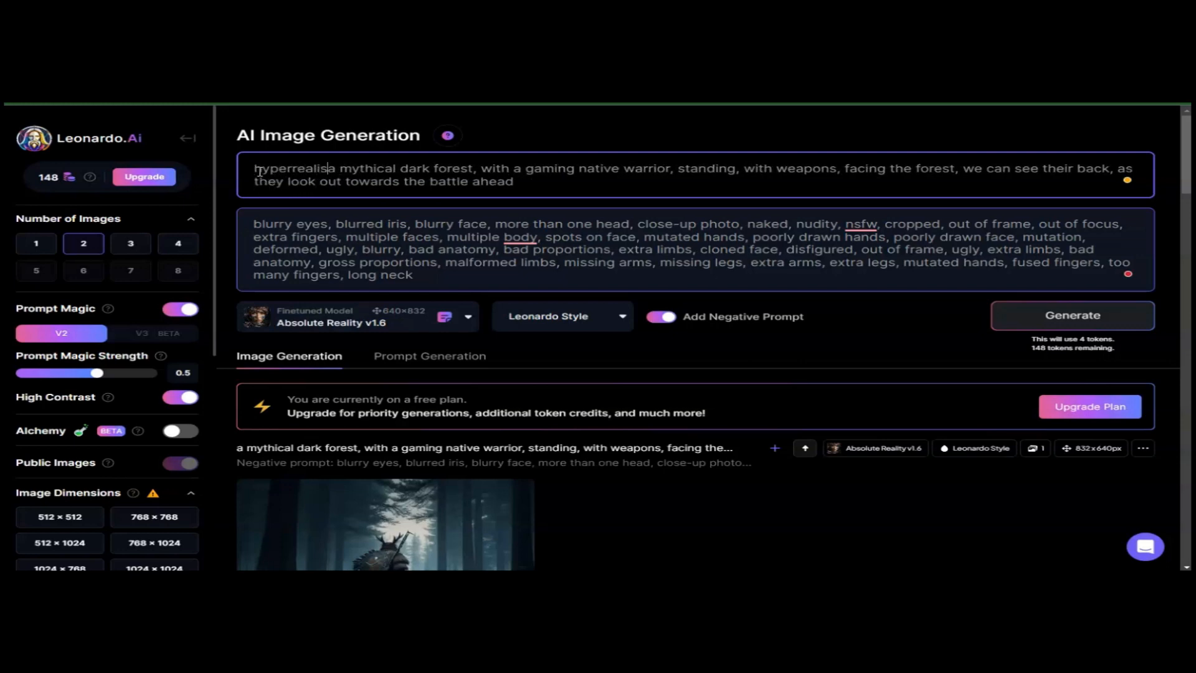
pyautogui.write('ultra-de')
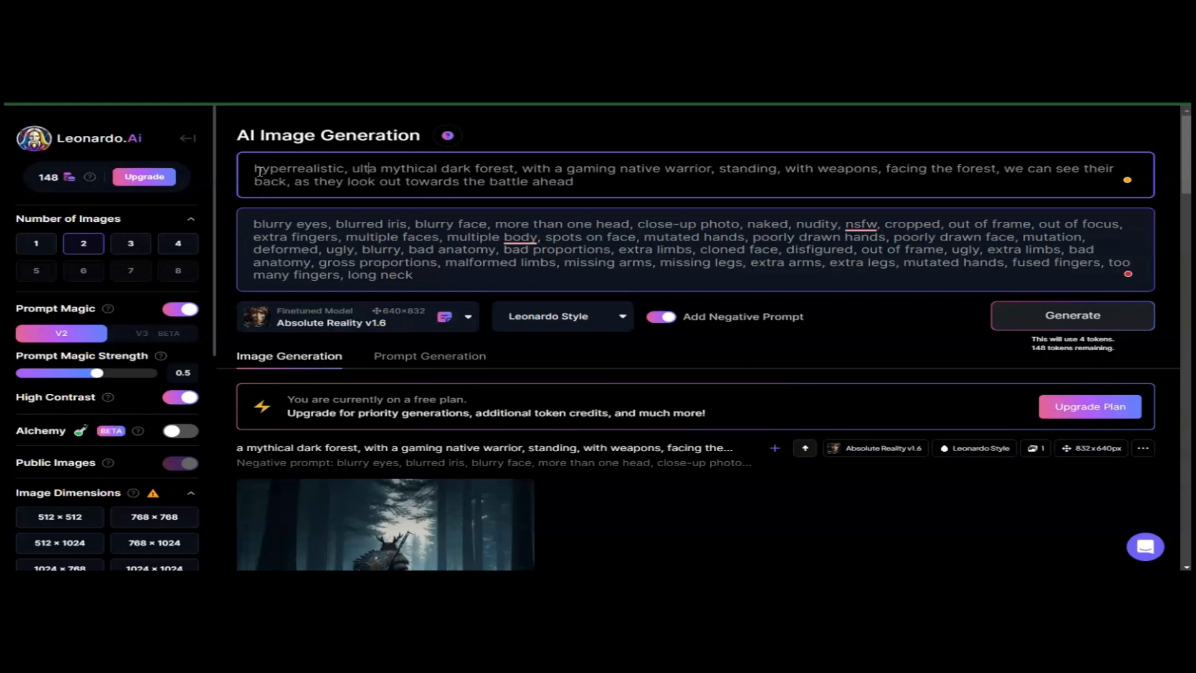
pyautogui.write('tailed pho')
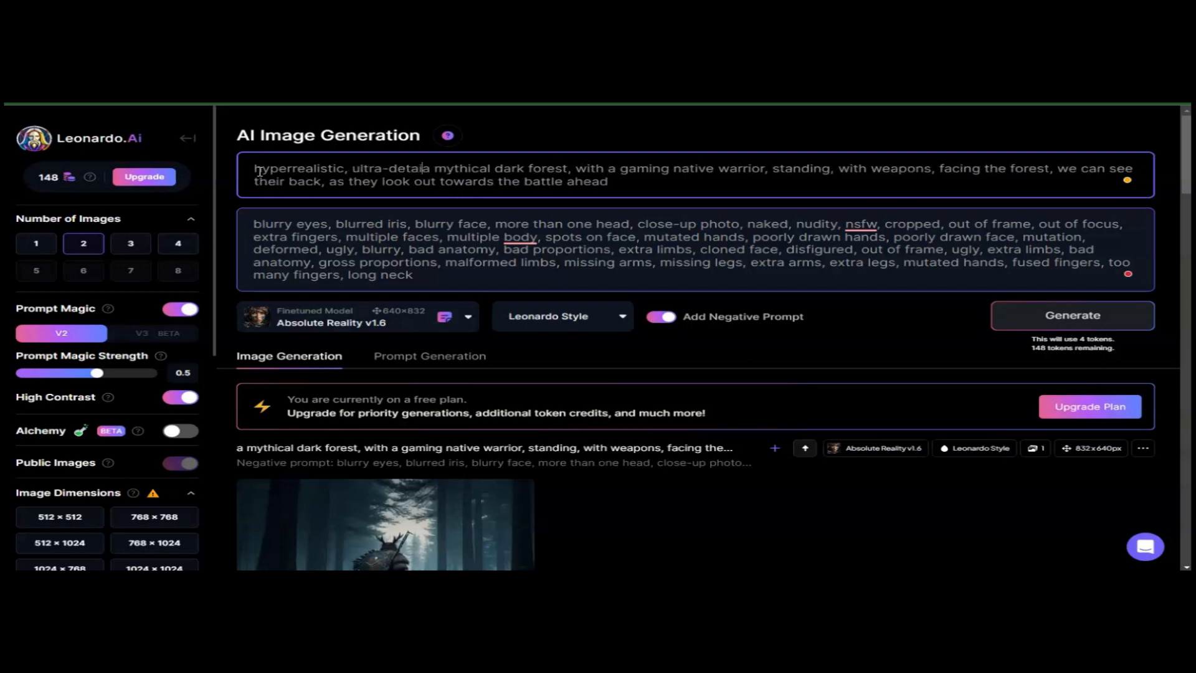
pyautogui.write('to')
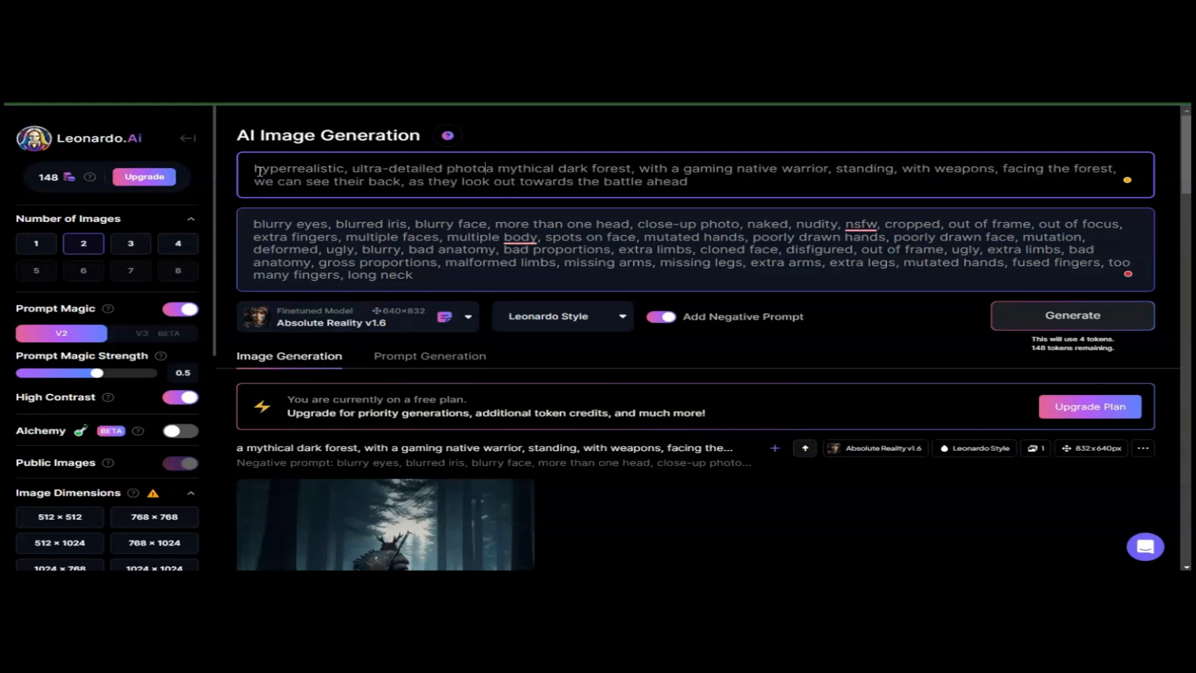
pyautogui.write('realistic')
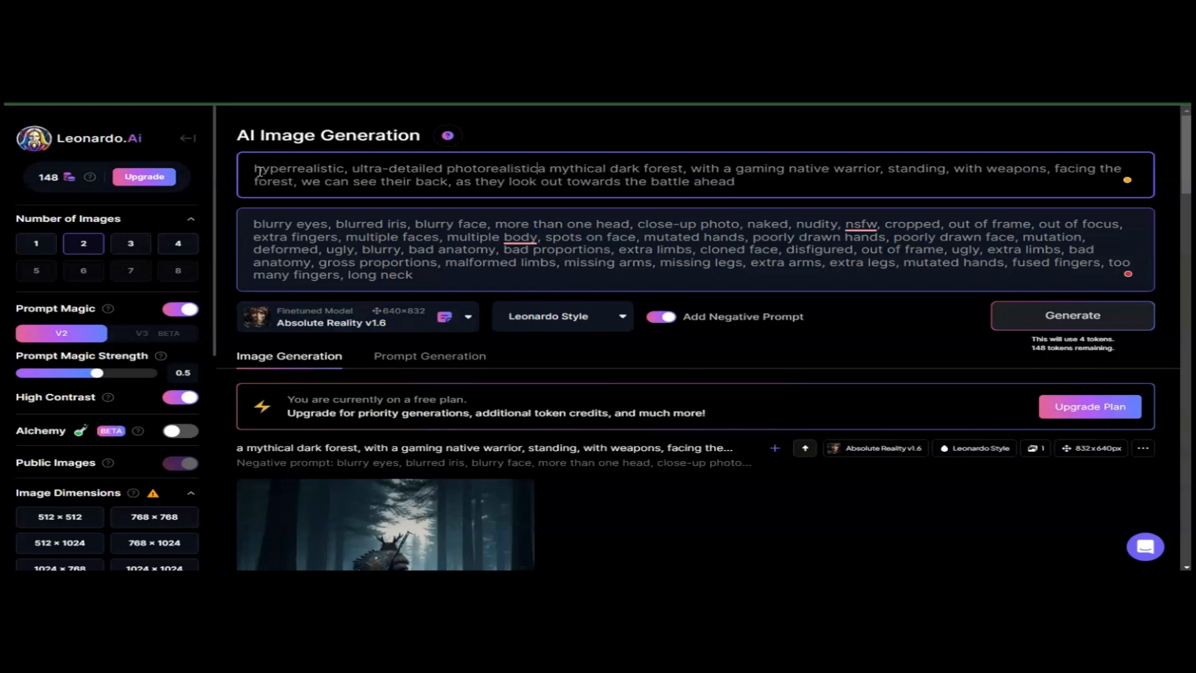
pyautogui.write(',')
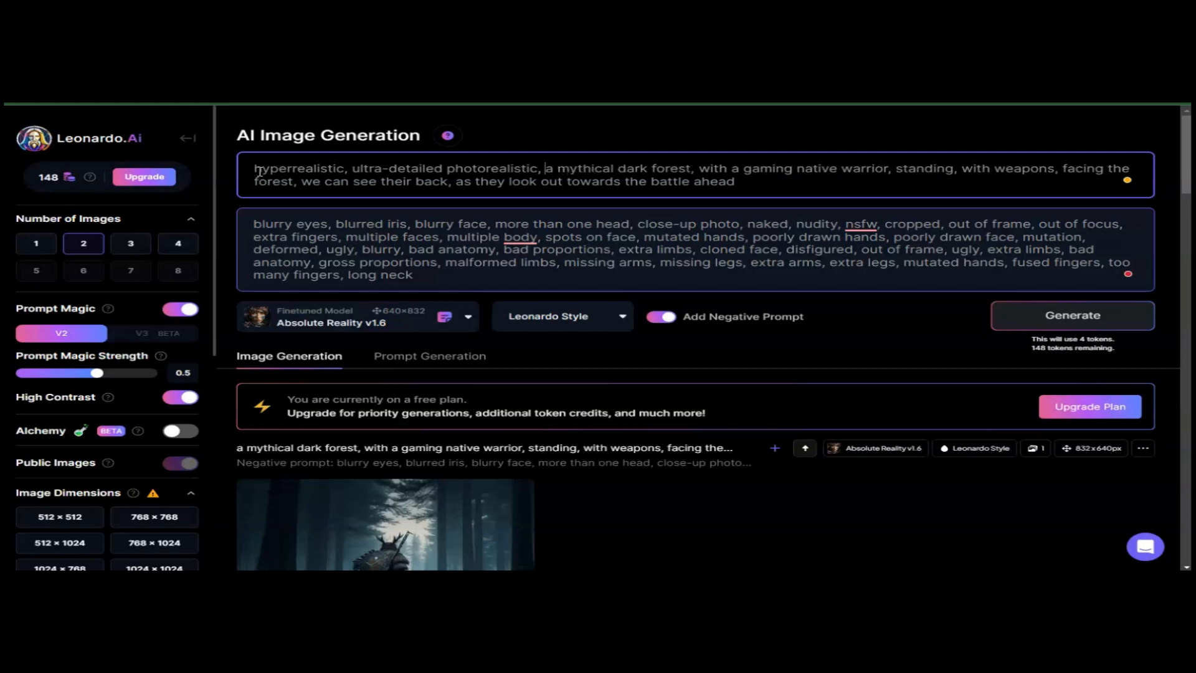
# Replace the comma after "a mythical dark forest" in the prompt with "with eerie fog and trees with blackened skeletal branches,"
pyautogui.click(688, 175)
pyautogui.press('BackSpace')
pyautogui.write('with er')
pyautogui.write('rie fog')
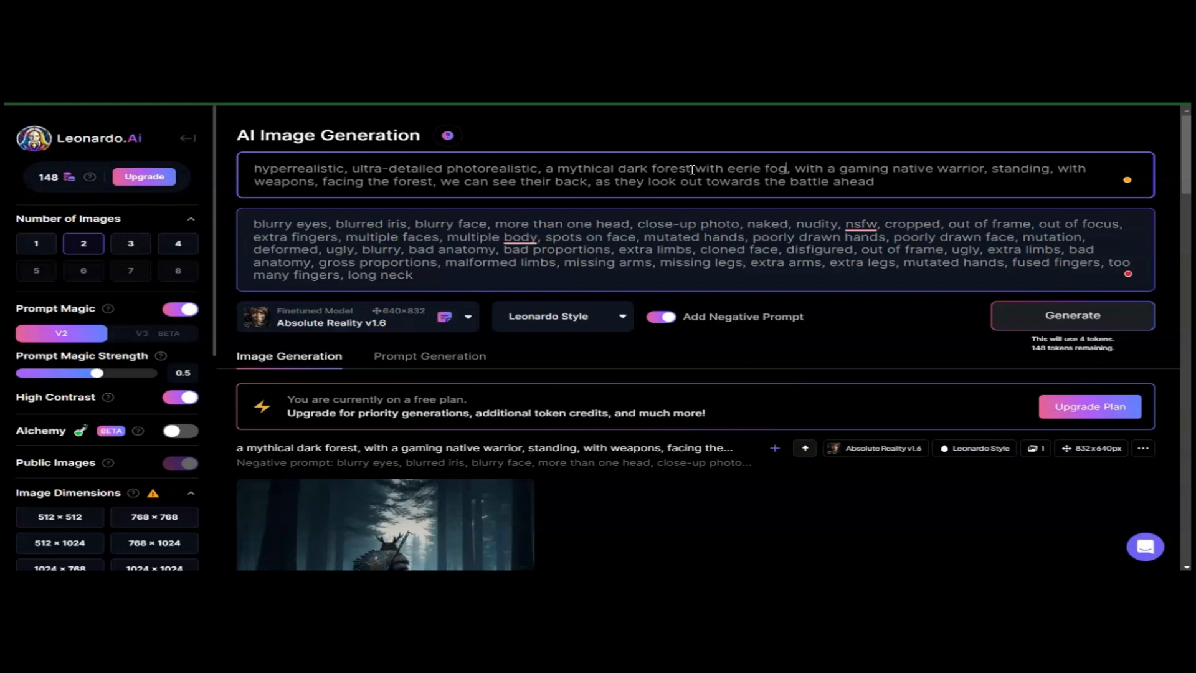
pyautogui.write(' and ')
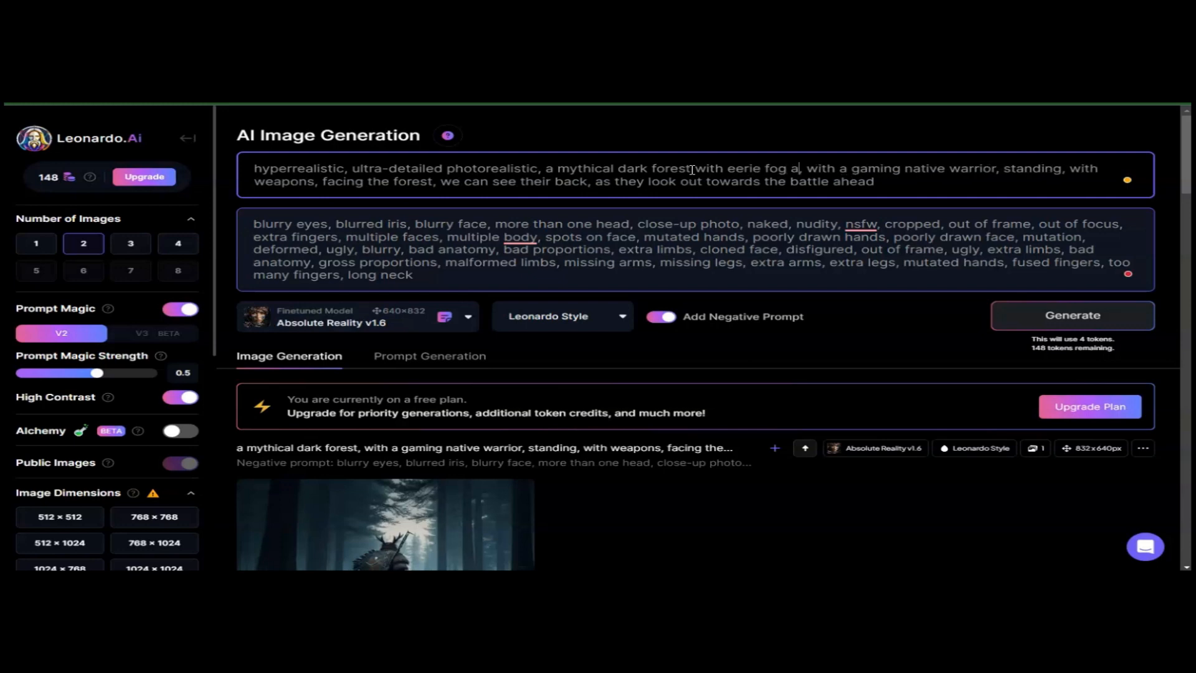
pyautogui.write('t')
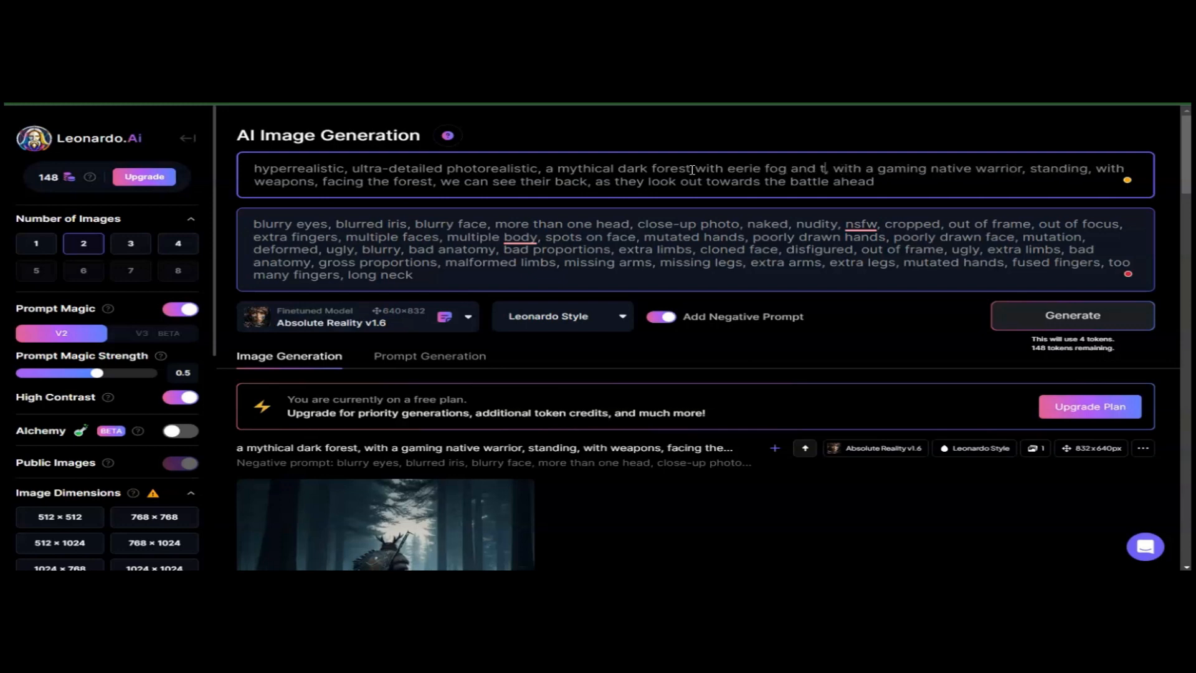
pyautogui.write('rees with ')
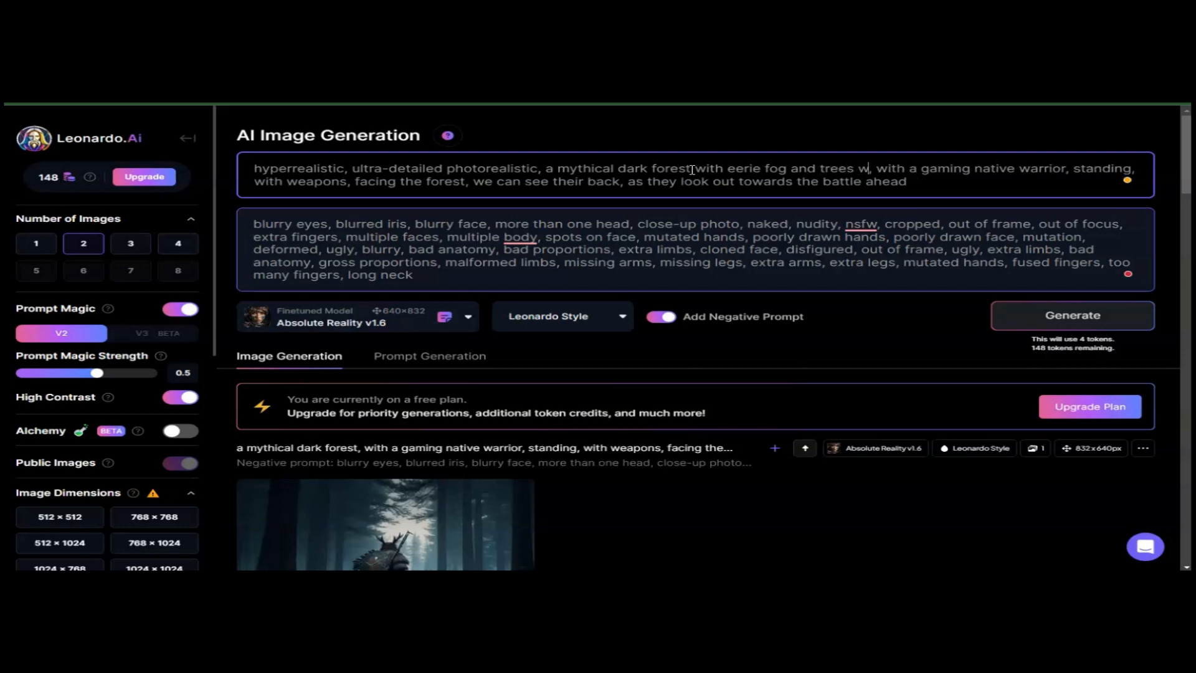
pyautogui.write('blackened ')
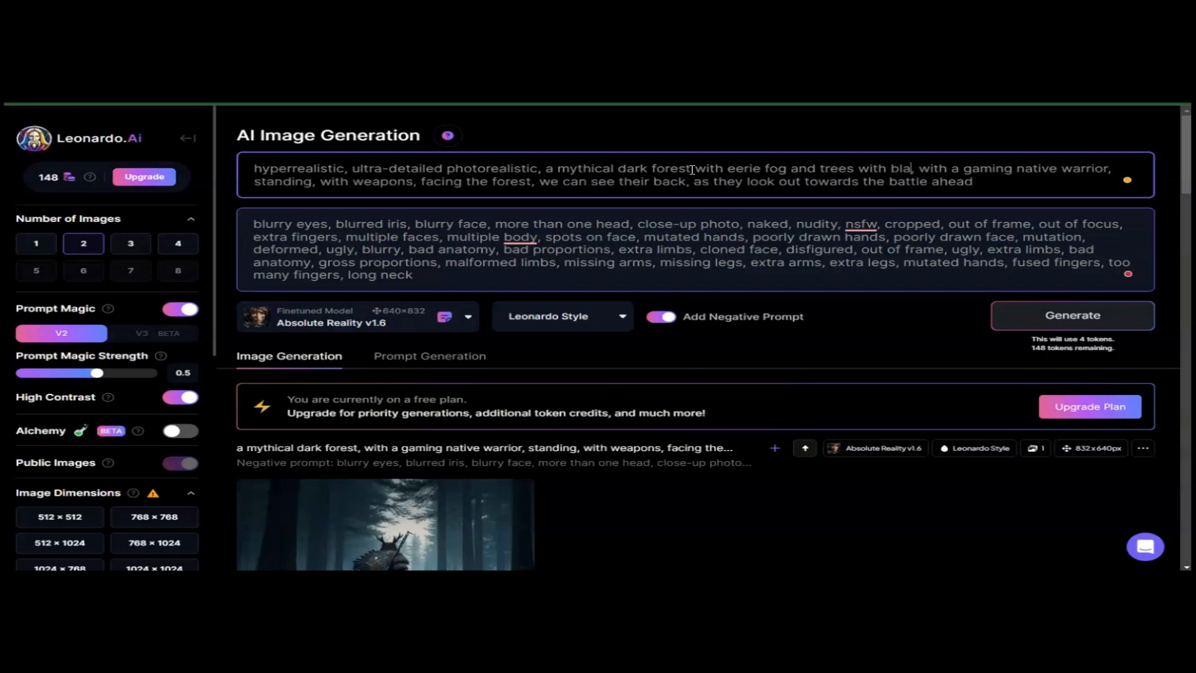
pyautogui.write('s')
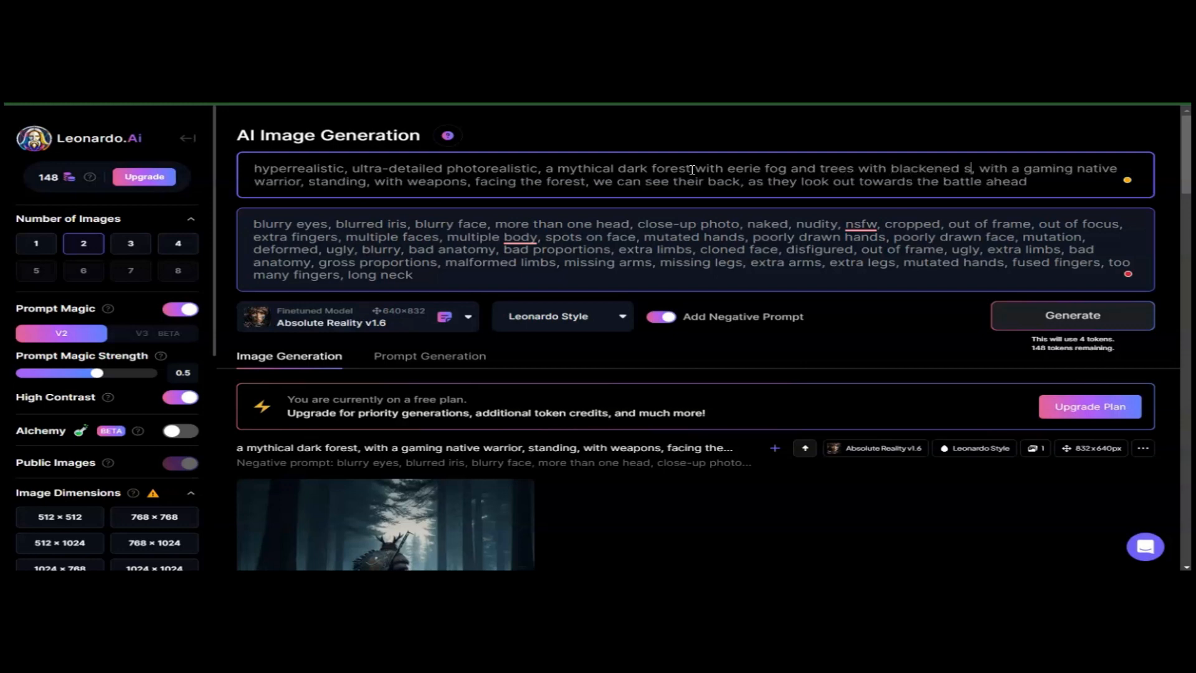
pyautogui.write('kele')
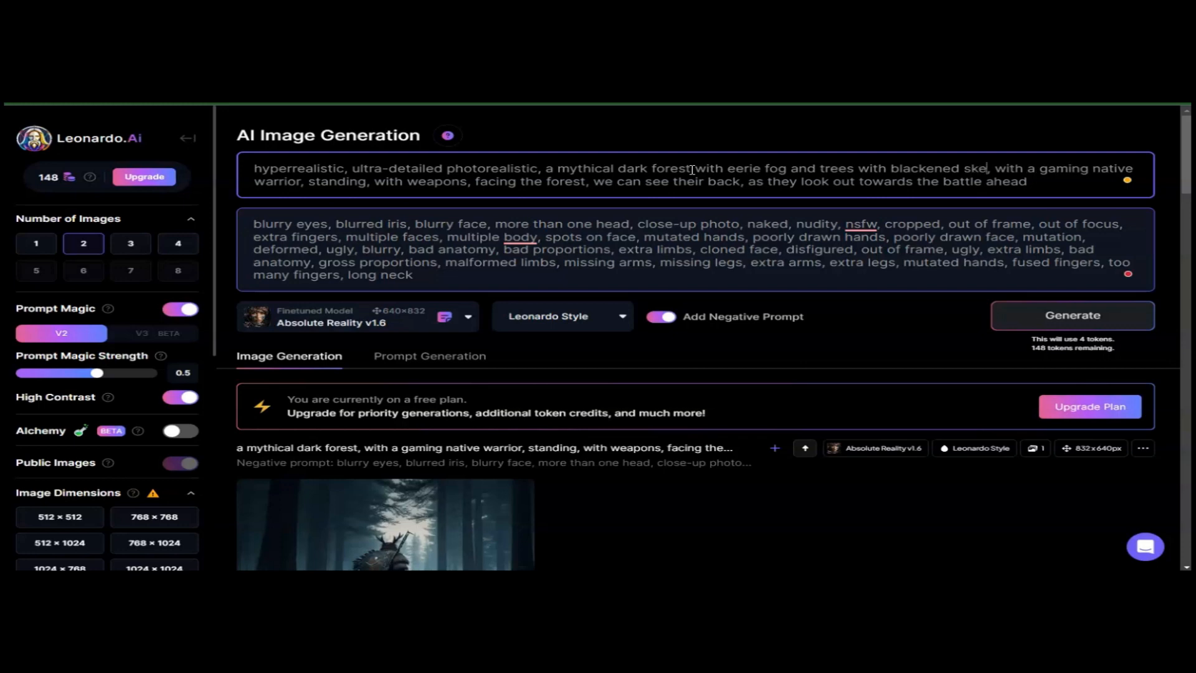
pyautogui.write('tal b')
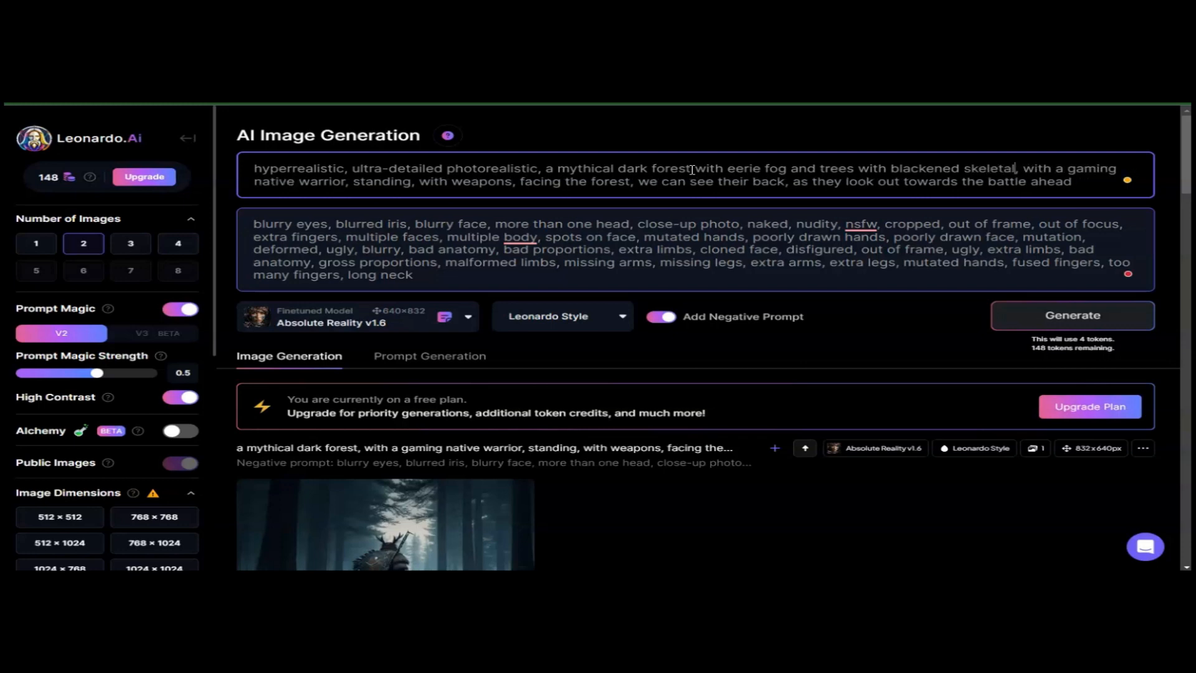
pyautogui.write('ranche')
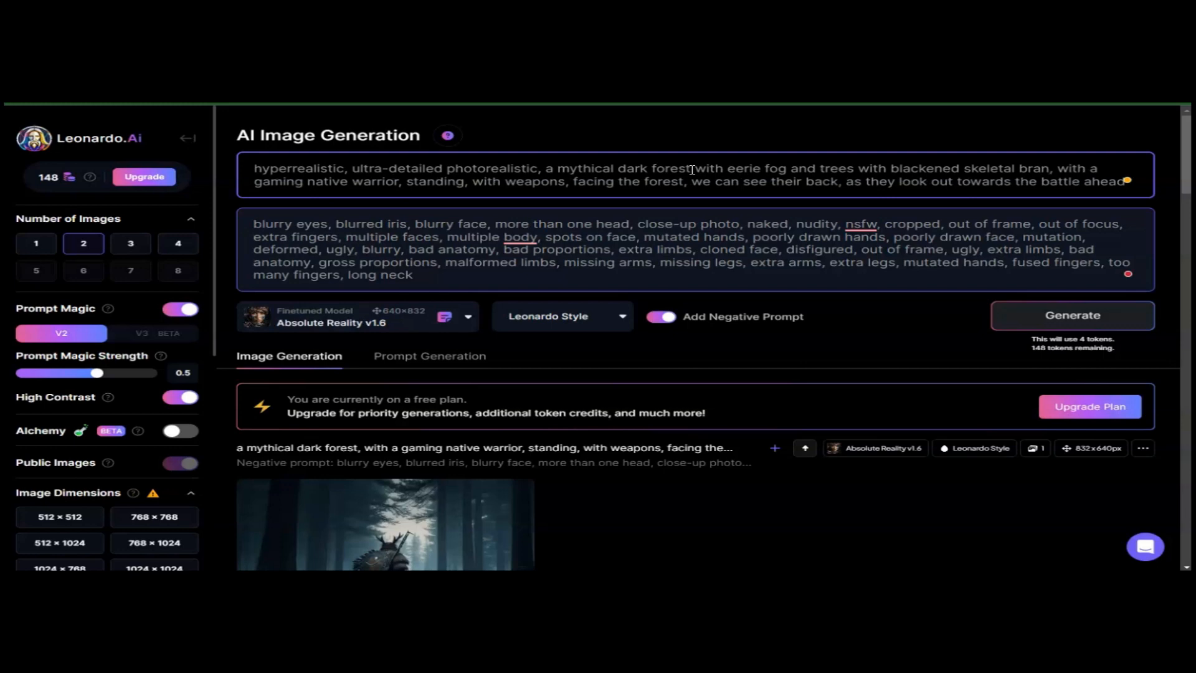
pyautogui.write('s')
# Remove the commas after "gaming native warrior" and after "back" in the image prompt
pyautogui.click(405, 181)
pyautogui.press('BackSpace')
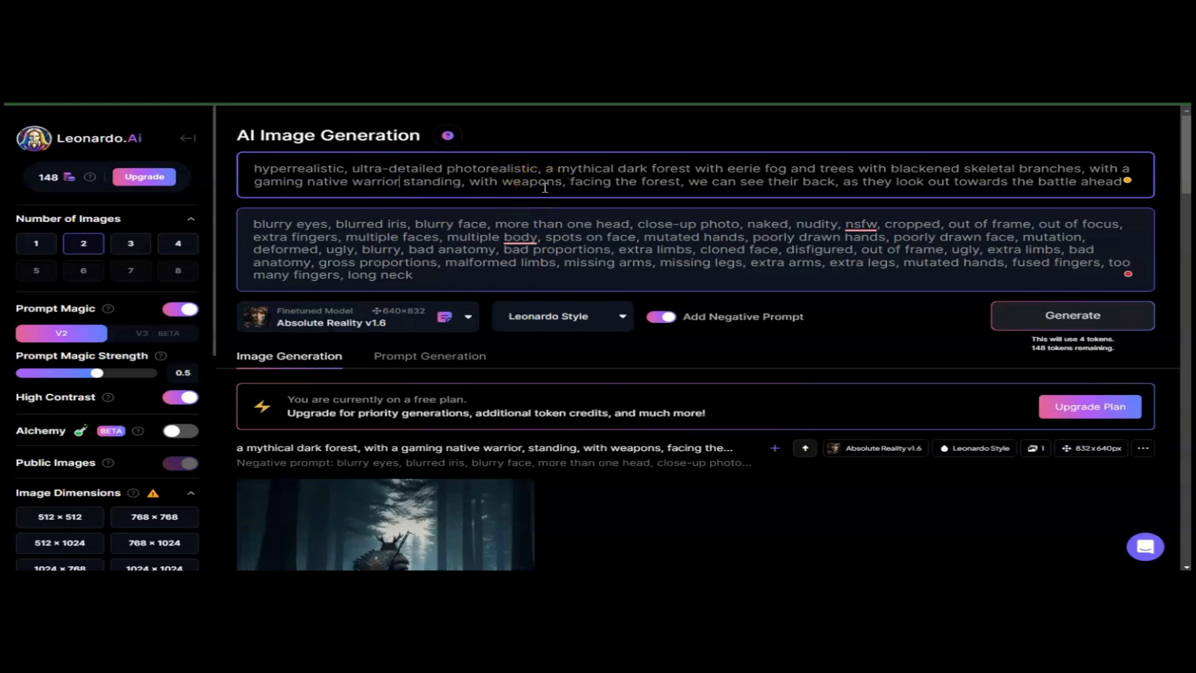
pyautogui.click(627, 181)
pyautogui.click(839, 184)
pyautogui.press('BackSpace')
# Replace "they" with "he" before "look out towards the battle ahead" in the prompt
pyautogui.click(886, 183)
pyautogui.press('BackSpace')
pyautogui.press('BackSpace')
pyautogui.press('BackSpace')
pyautogui.press('BackSpace')
pyautogui.write('he')
# Replace "their" with "his" in the prompt phrase "we can see their back"
pyautogui.click(800, 181)
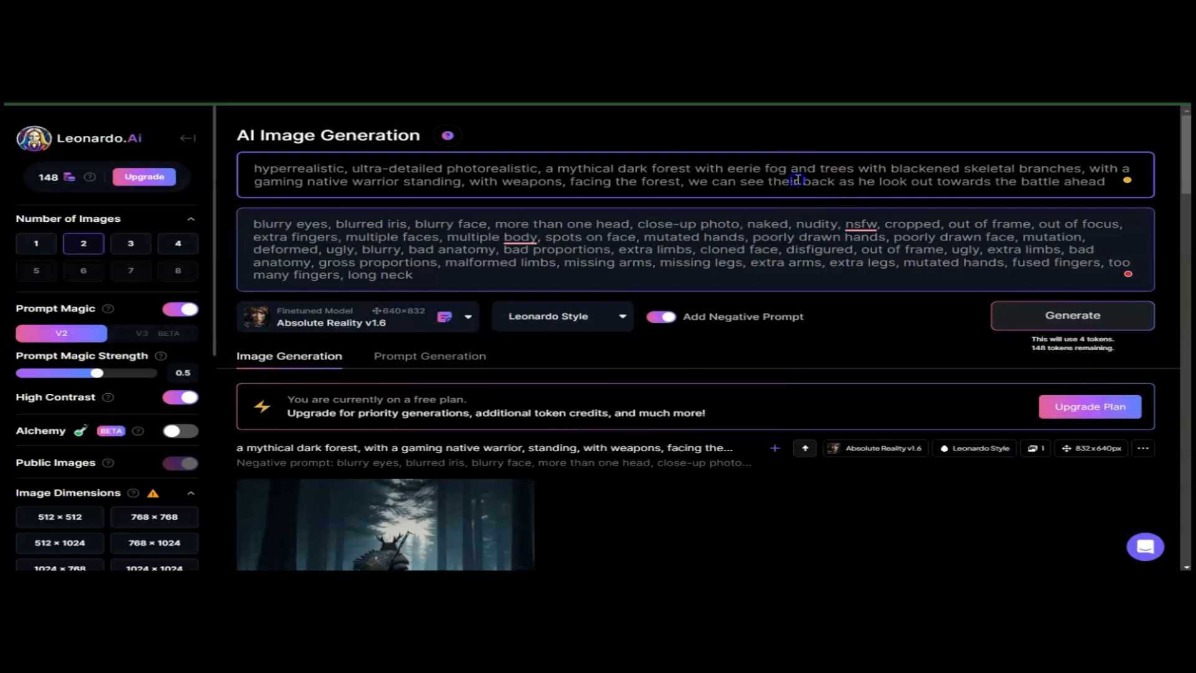
pyautogui.press('BackSpace')
pyautogui.press('BackSpace')
pyautogui.press('BackSpace')
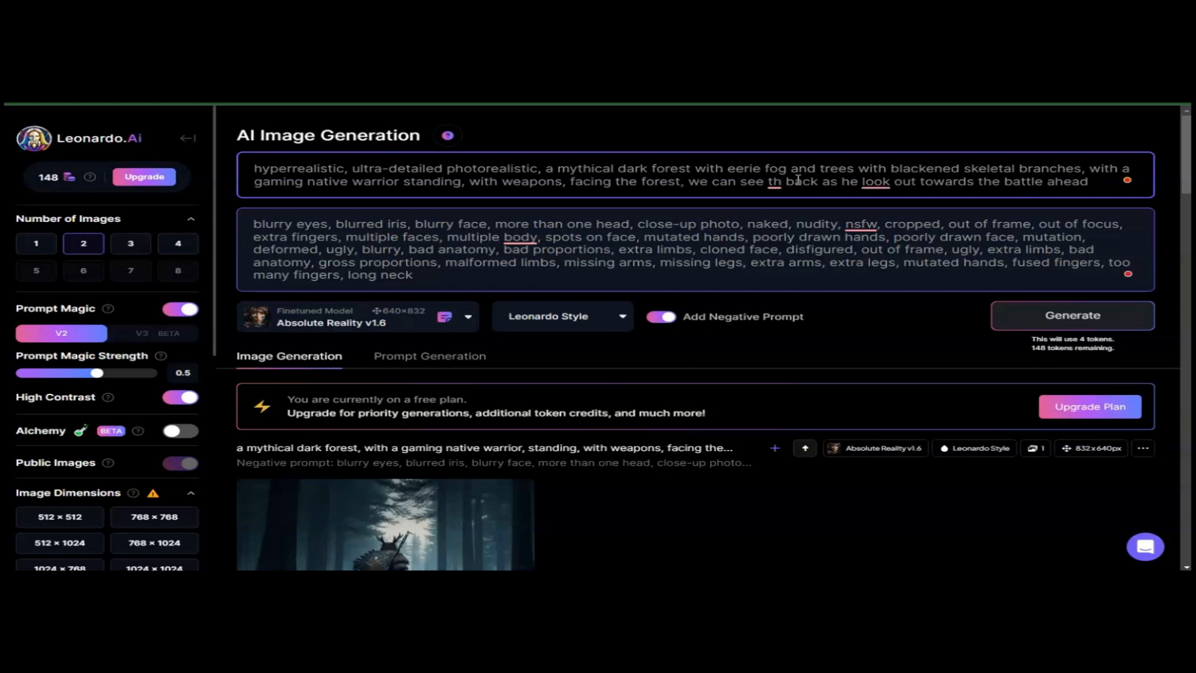
pyautogui.press('BackSpace')
pyautogui.press('BackSpace')
pyautogui.write('his')
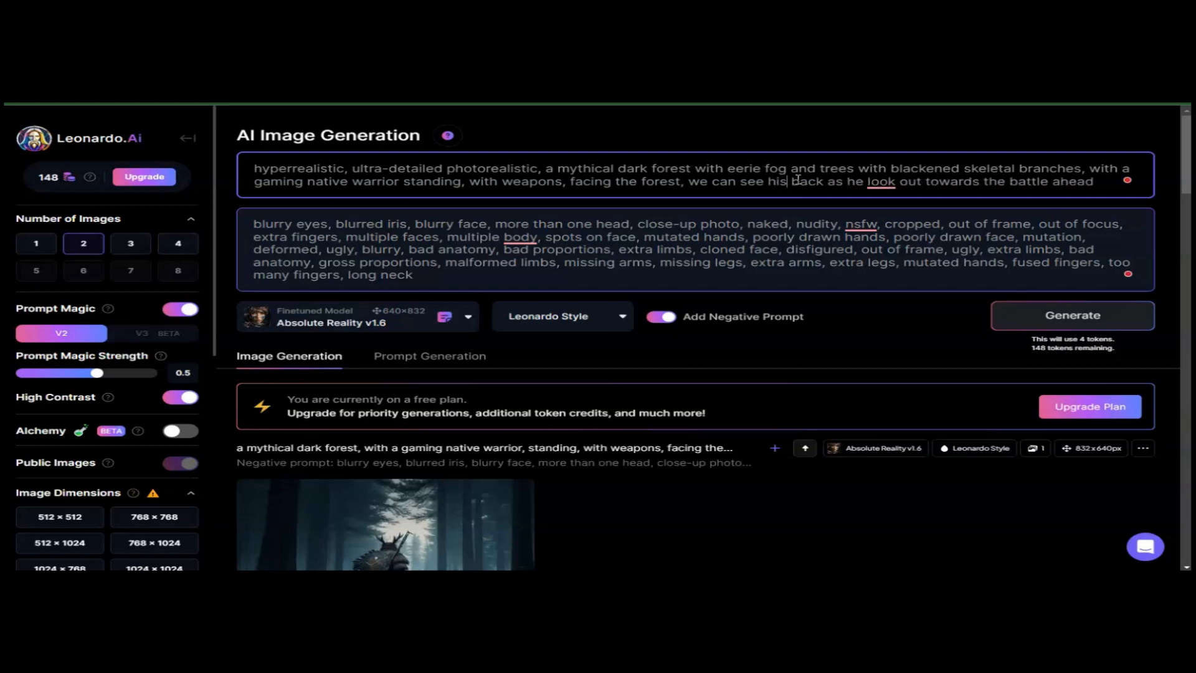
# Change "look" to "looks" in the image prompt and insert "deep into the forest" after it
pyautogui.moveTo(861, 182)
pyautogui.click(897, 182)
pyautogui.write('s')
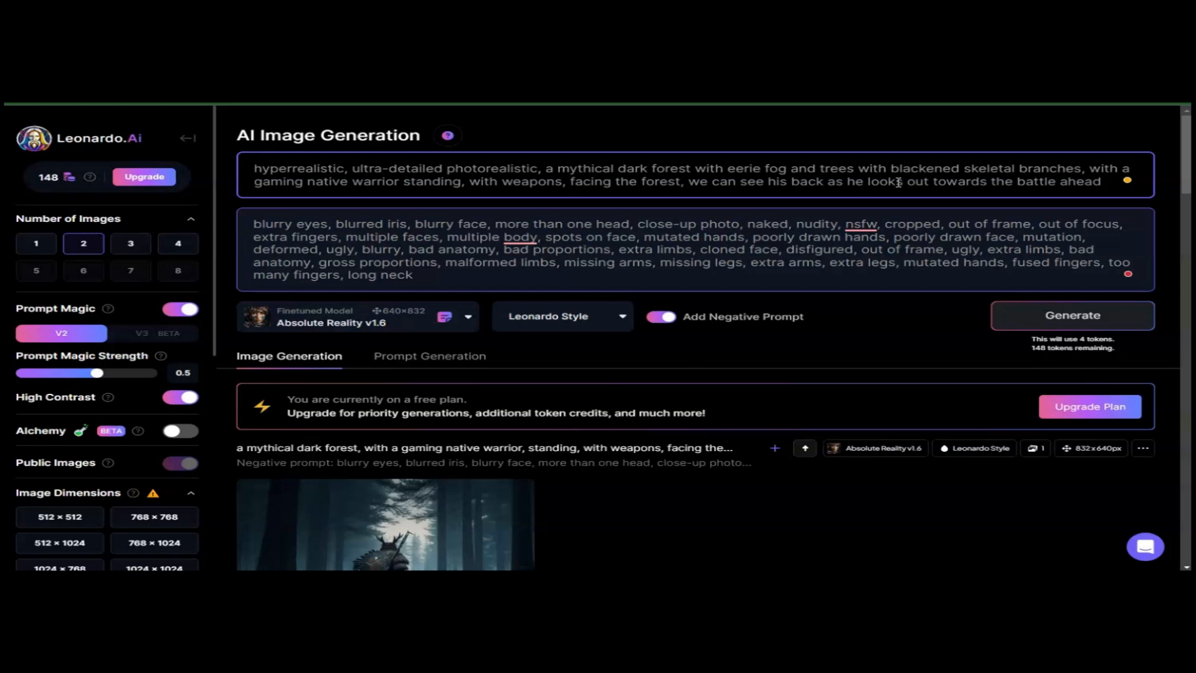
pyautogui.write('deep into the forest')
pyautogui.press('BackSpace')
pyautogui.write('st')
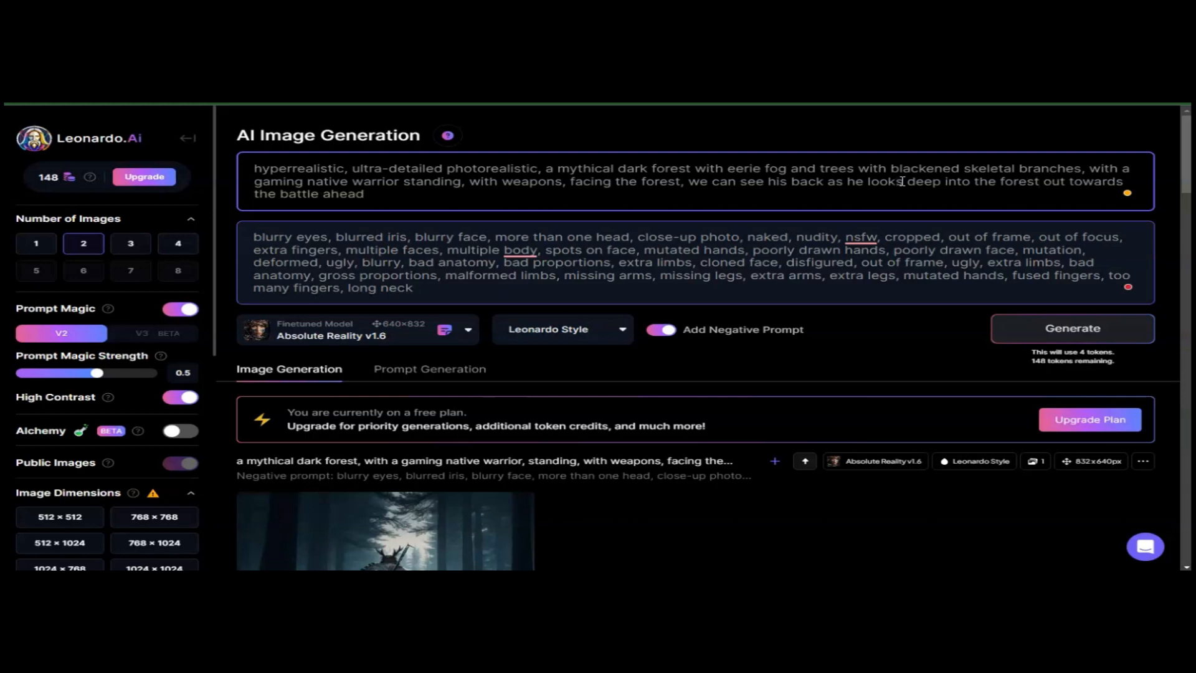
# Insert "towards the battle ahead" between "he looks" and "deep into the forest" in the prompt
pyautogui.click(903, 180)
pyautogui.write('towar')
pyautogui.press('BackSpace')
pyautogui.press('BackSpace')
pyautogui.press('BackSpace')
pyautogui.press('BackSpace')
pyautogui.press('BackSpace')
pyautogui.write('towards the battle ahea ')
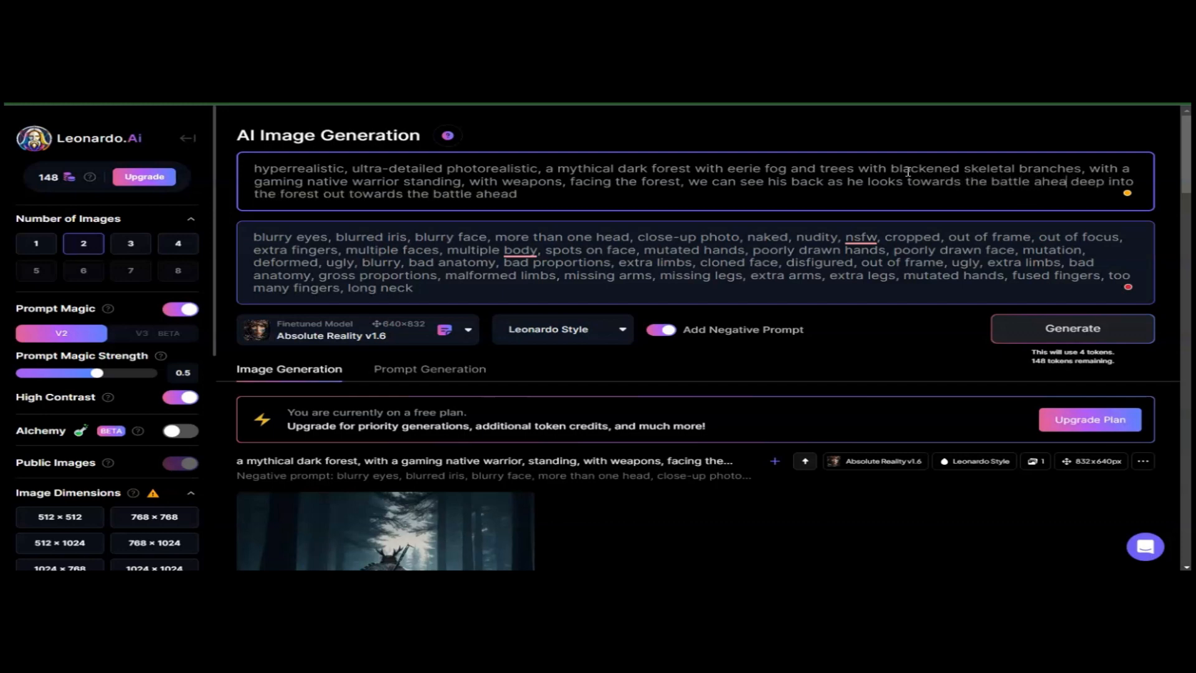
pyautogui.write('d')
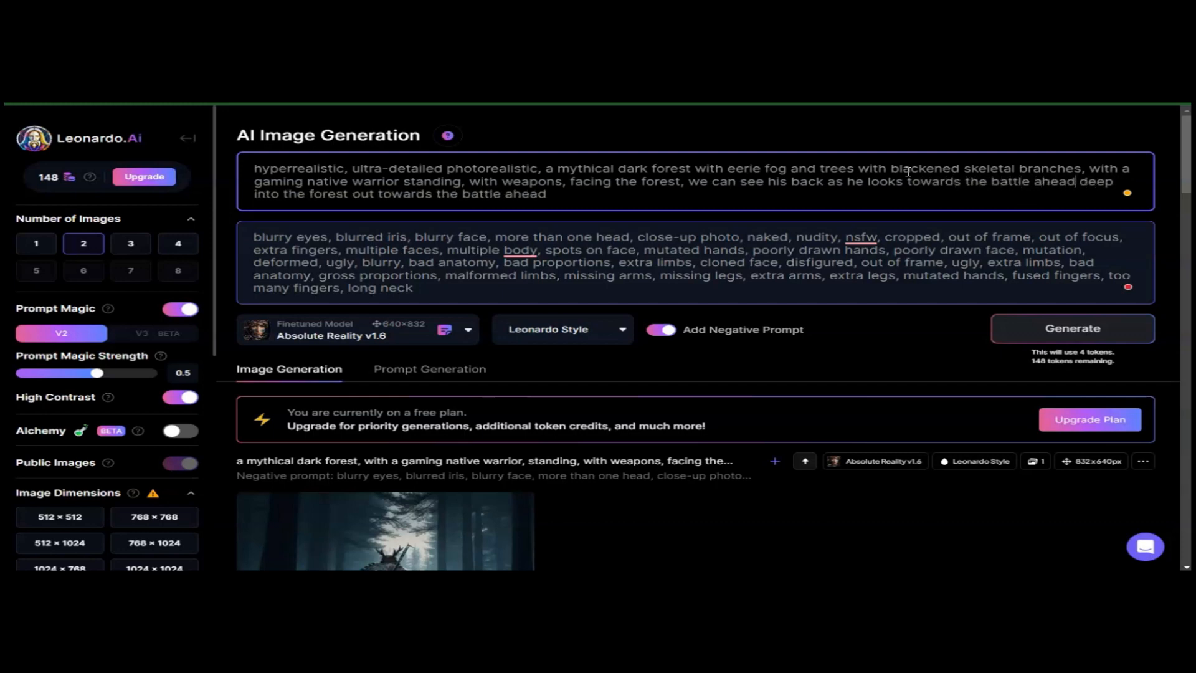
# Add a comma after "deep into the forest" and delete the trailing "out towards the battle ahead" from the prompt
pyautogui.click(352, 193)
pyautogui.write(',')
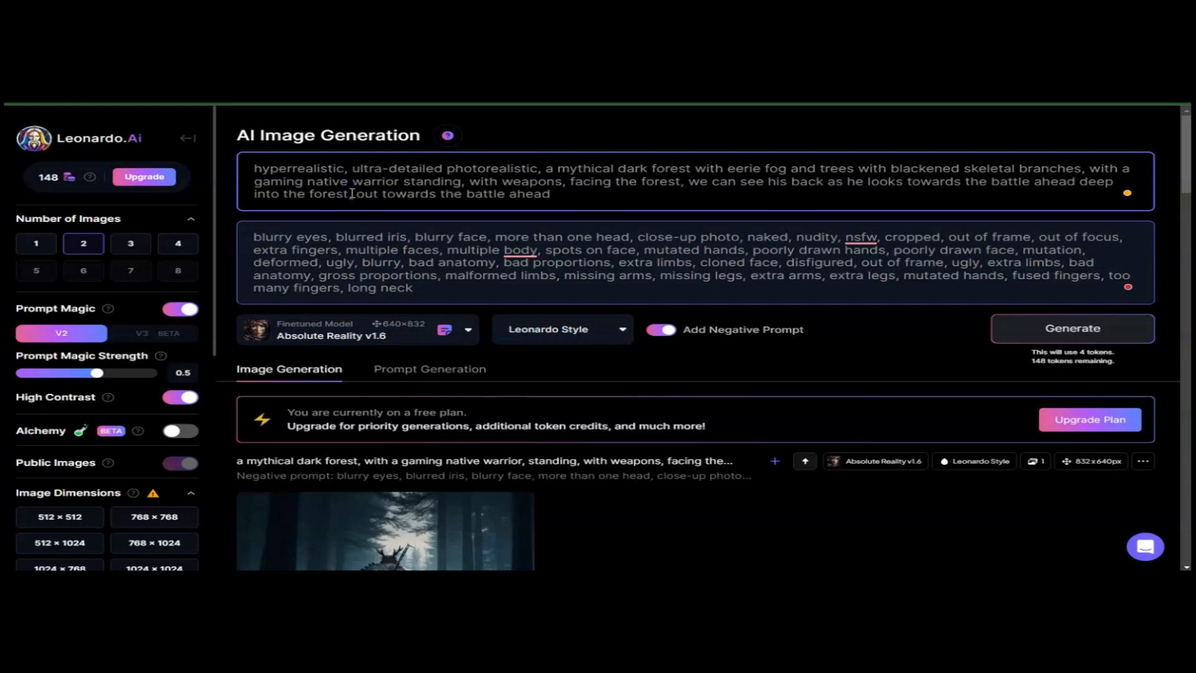
pyautogui.press('Delete')
pyautogui.press('Delete')
pyautogui.press('Delete')
pyautogui.press('Delete')
pyautogui.press('Delete')
pyautogui.press('Delete')
pyautogui.press('Delete')
pyautogui.press('Delete')
pyautogui.press('Delete')
pyautogui.press('Delete')
pyautogui.press('Delete')
pyautogui.press('Delete')
pyautogui.press('Delete')
pyautogui.press('Delete')
pyautogui.press('Delete')
pyautogui.press('Delete')
pyautogui.press('Delete')
pyautogui.press('Delete')
pyautogui.press('Delete')
pyautogui.press('Delete')
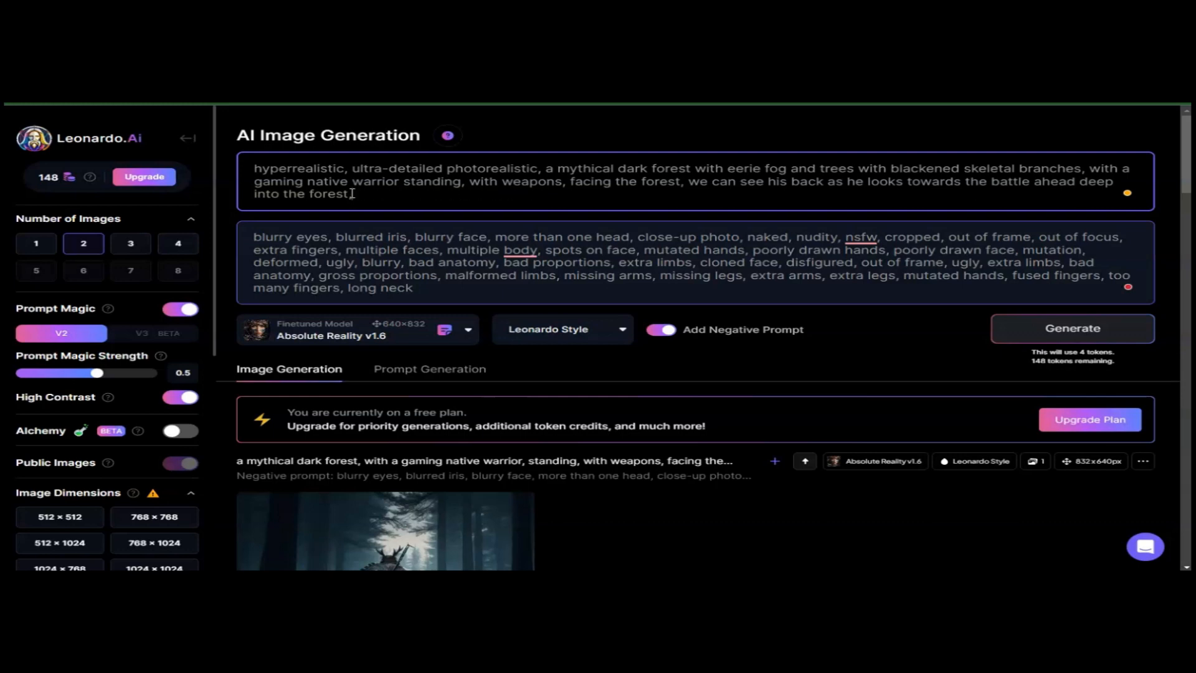
# Append "in the distance shadows and outlines of warriors battling each other, ue5, octane render" to the prompt and generate the images
pyautogui.write('in the distance shadows and outlines of warrior')
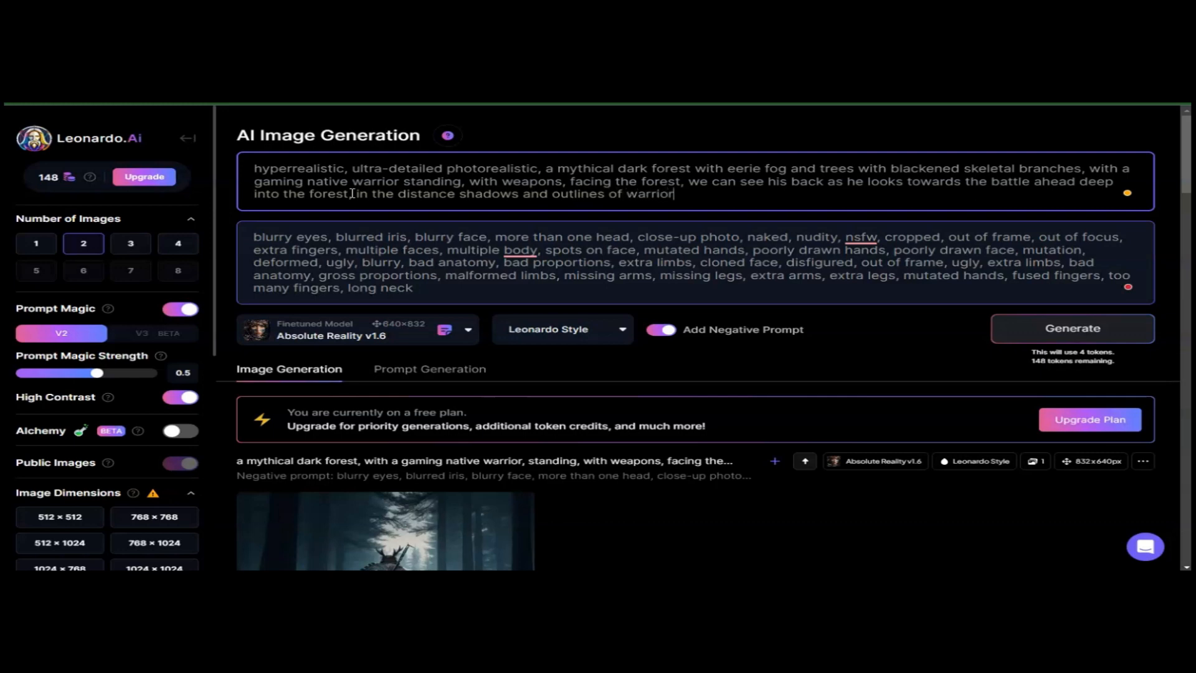
pyautogui.write('s battling each other,')
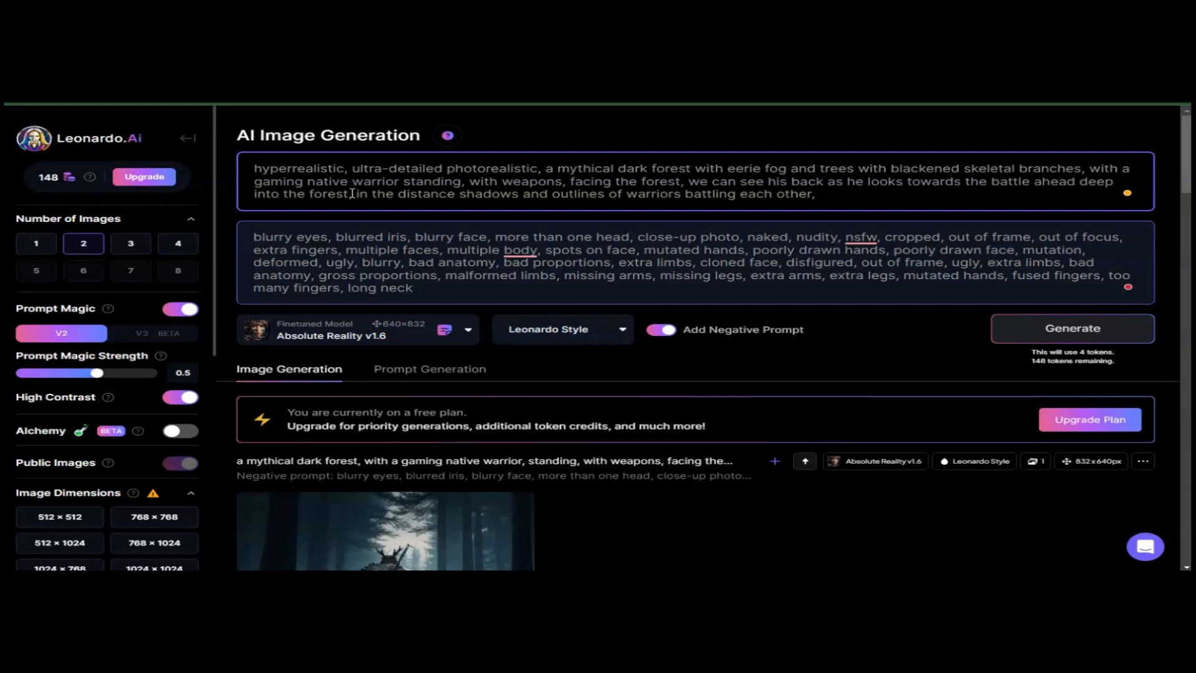
pyautogui.write(' ue5, octane render')
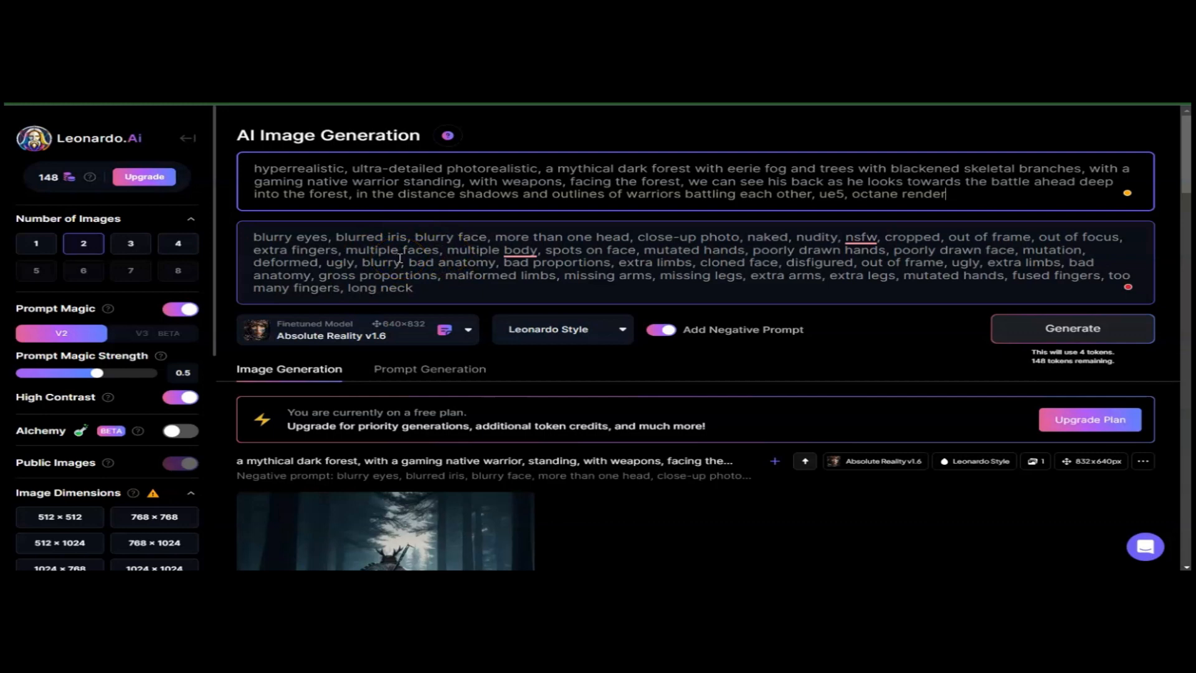
pyautogui.click(1038, 341)
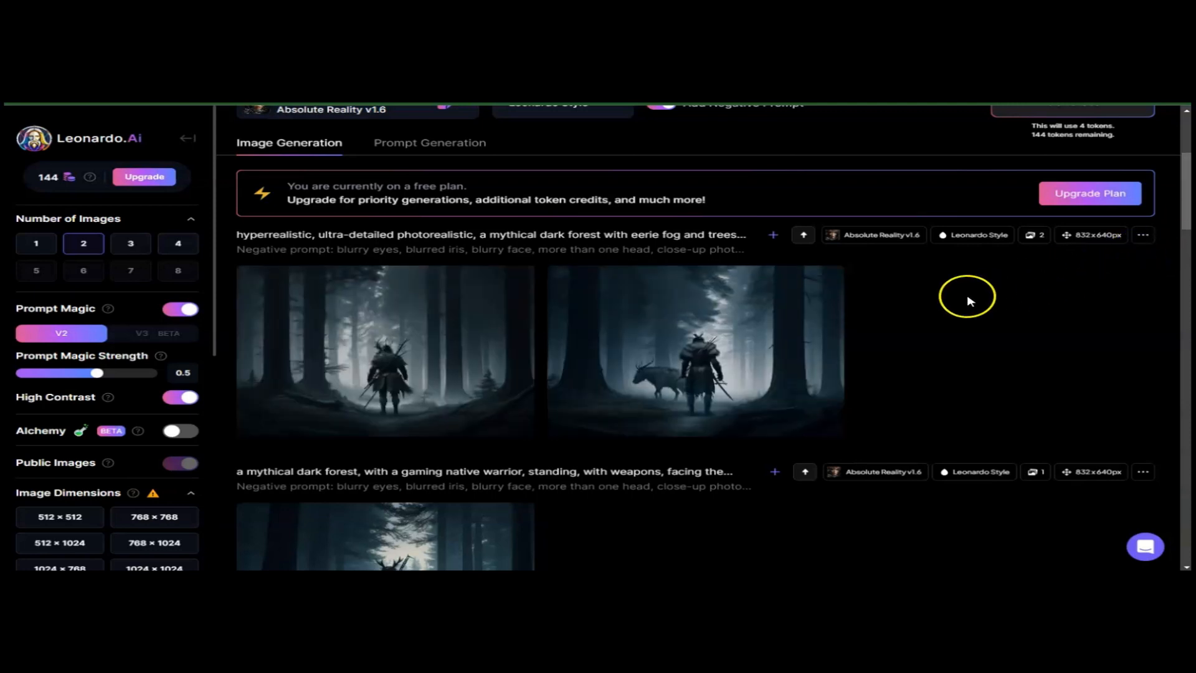
# View both newly generated warrior images enlarged and compare them with the earlier generated image
pyautogui.click(761, 337)
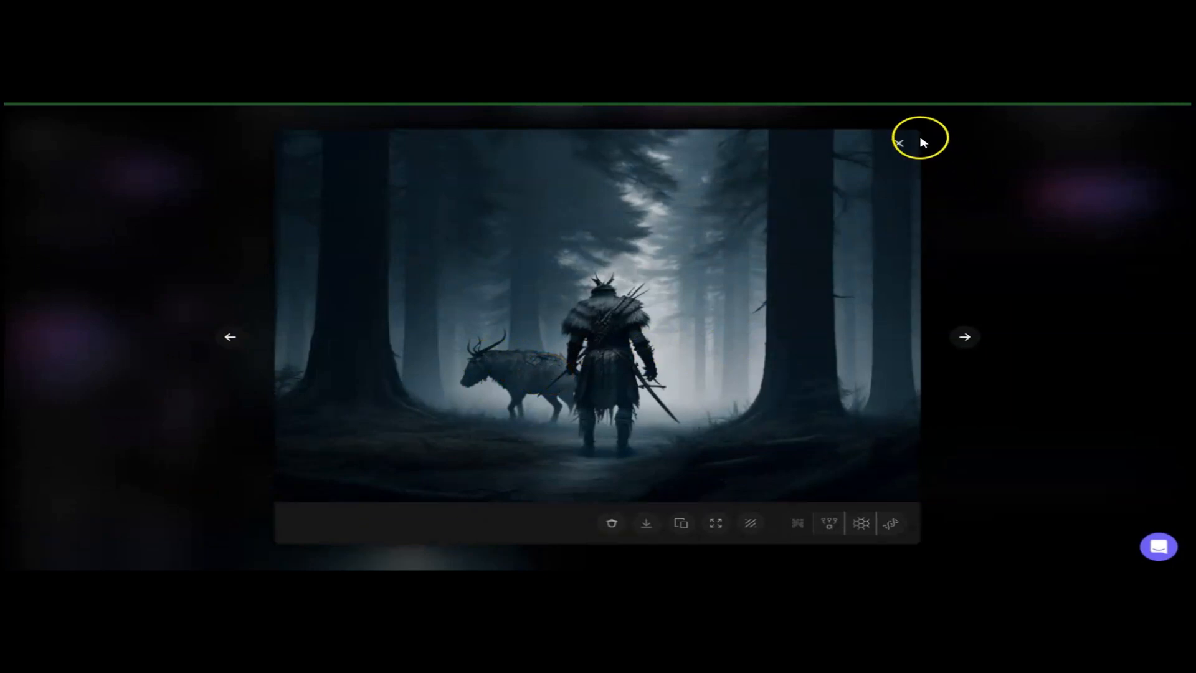
pyautogui.click(899, 144)
pyautogui.click(342, 360)
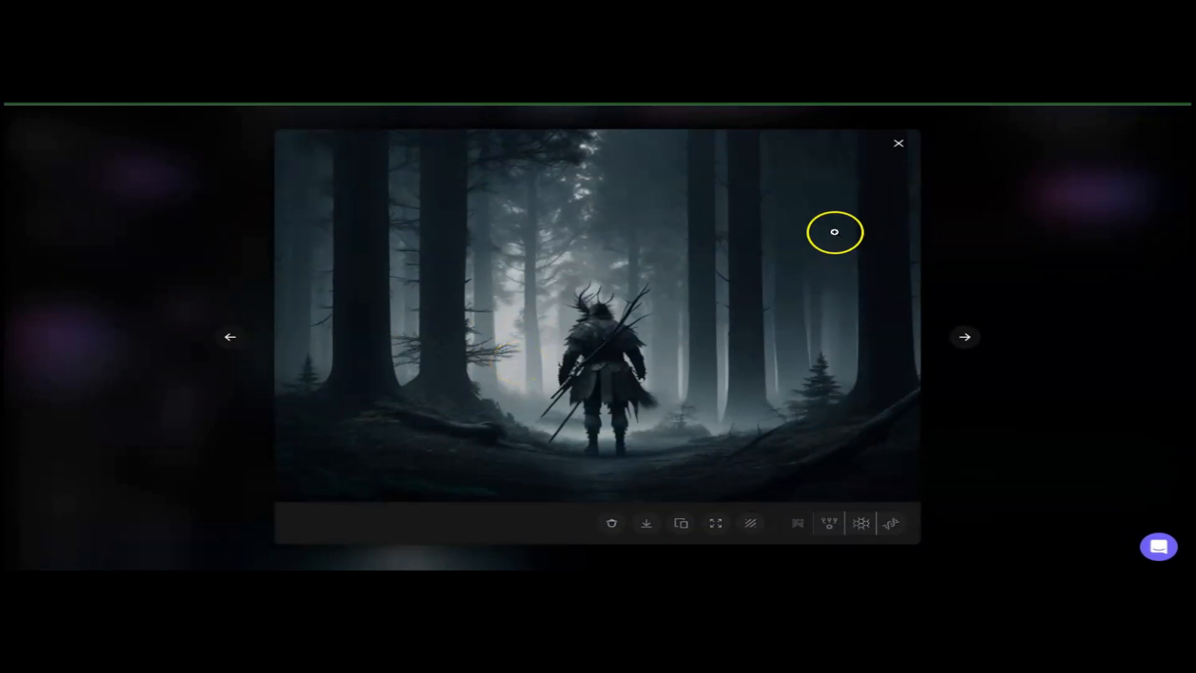
pyautogui.click(899, 144)
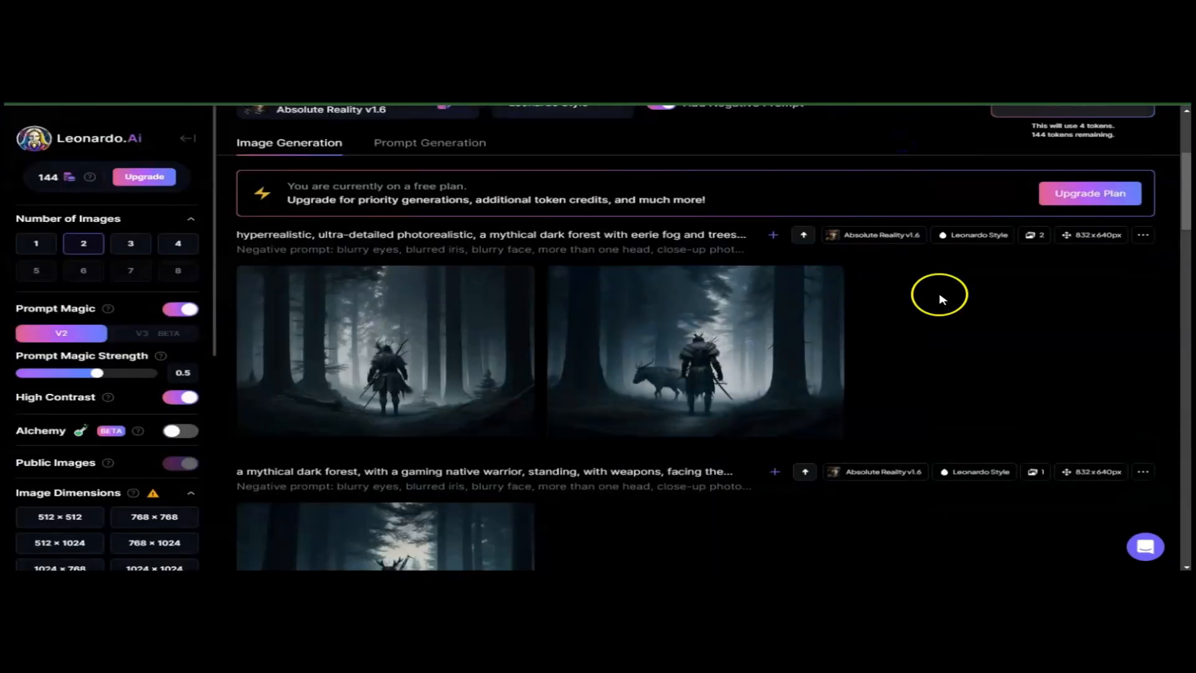
pyautogui.moveTo(1186, 199); pyautogui.dragTo(1186, 228)
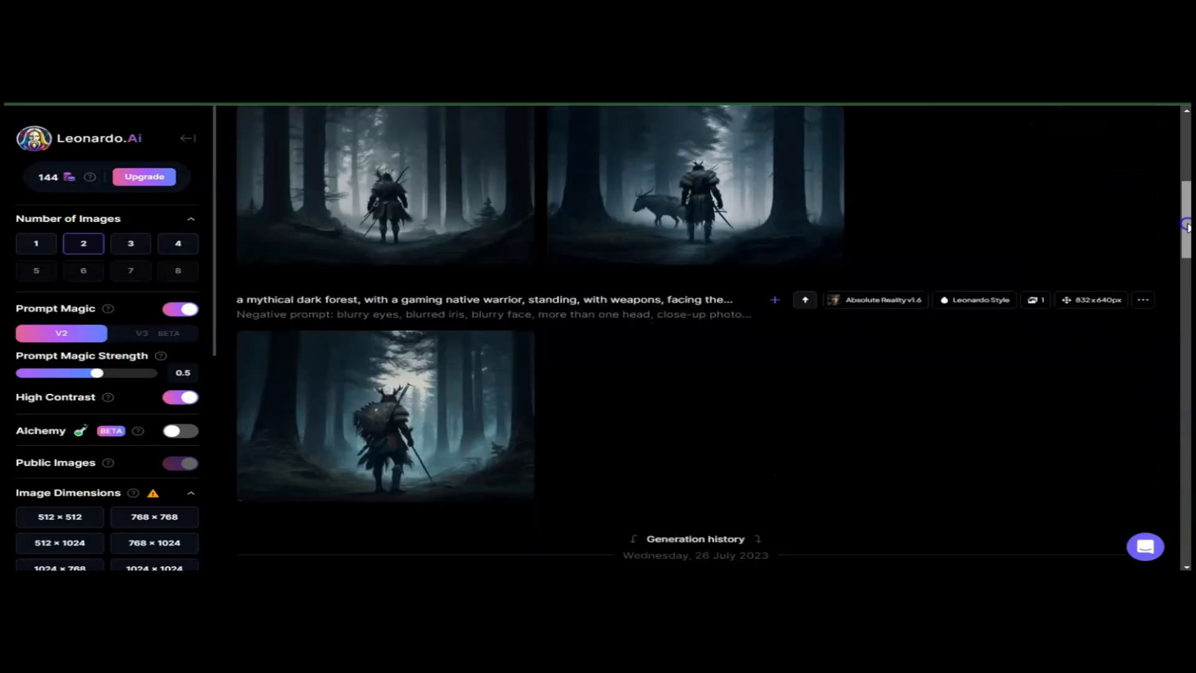
# Switch the finetuned model to DreamShaper v7 and generate two images from the same prompt
pyautogui.moveTo(1186, 225); pyautogui.dragTo(1187, 177)
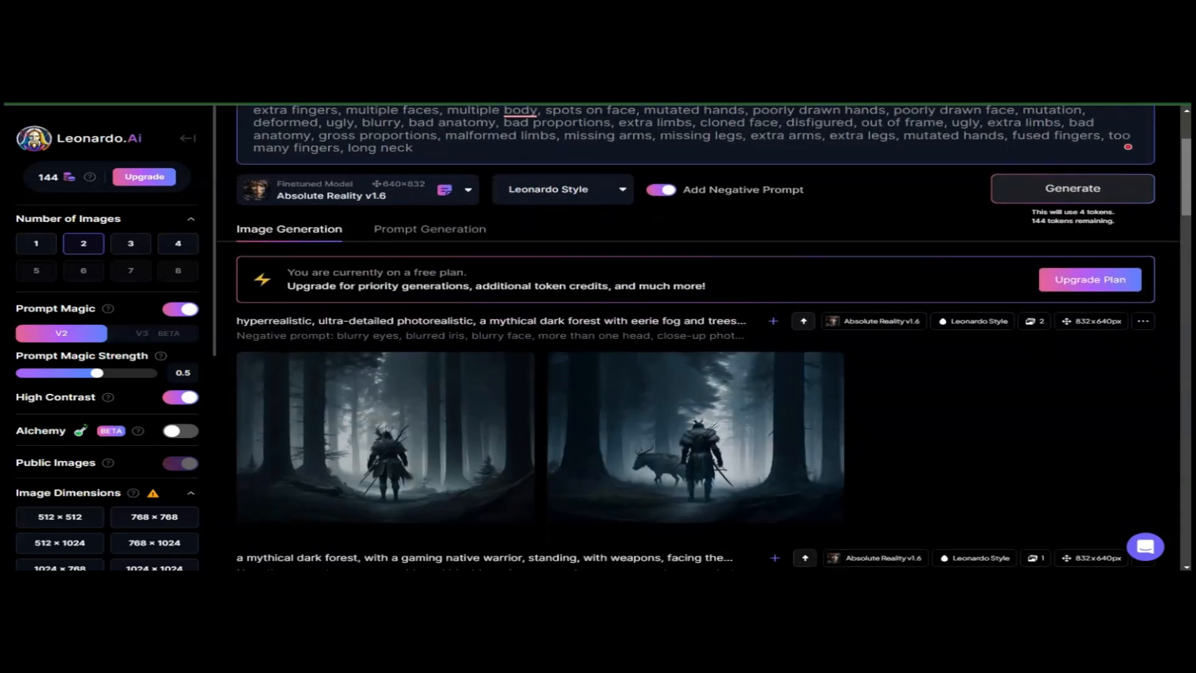
pyautogui.click(464, 193)
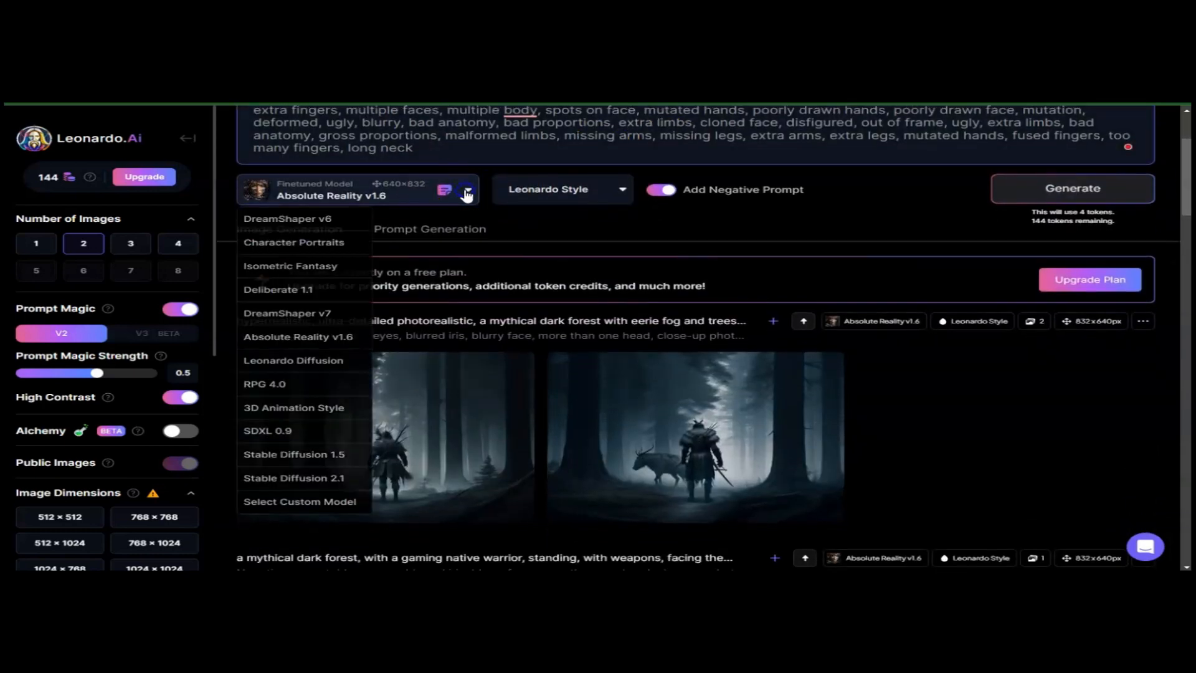
pyautogui.click(323, 321)
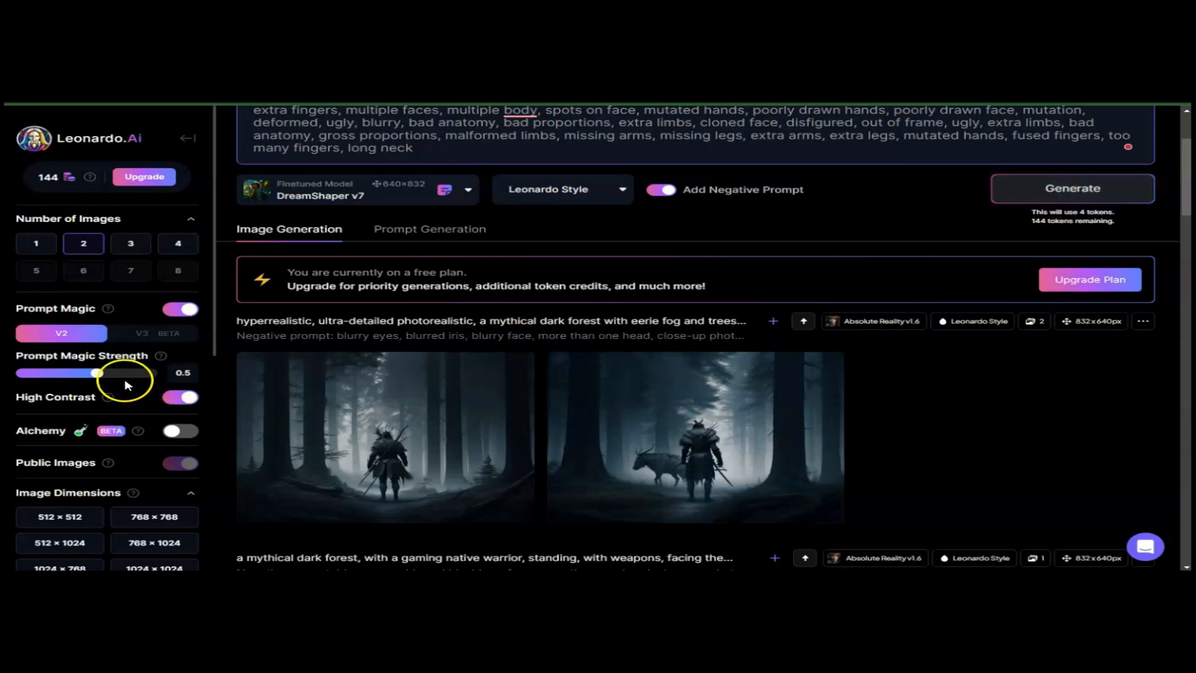
pyautogui.click(1044, 187)
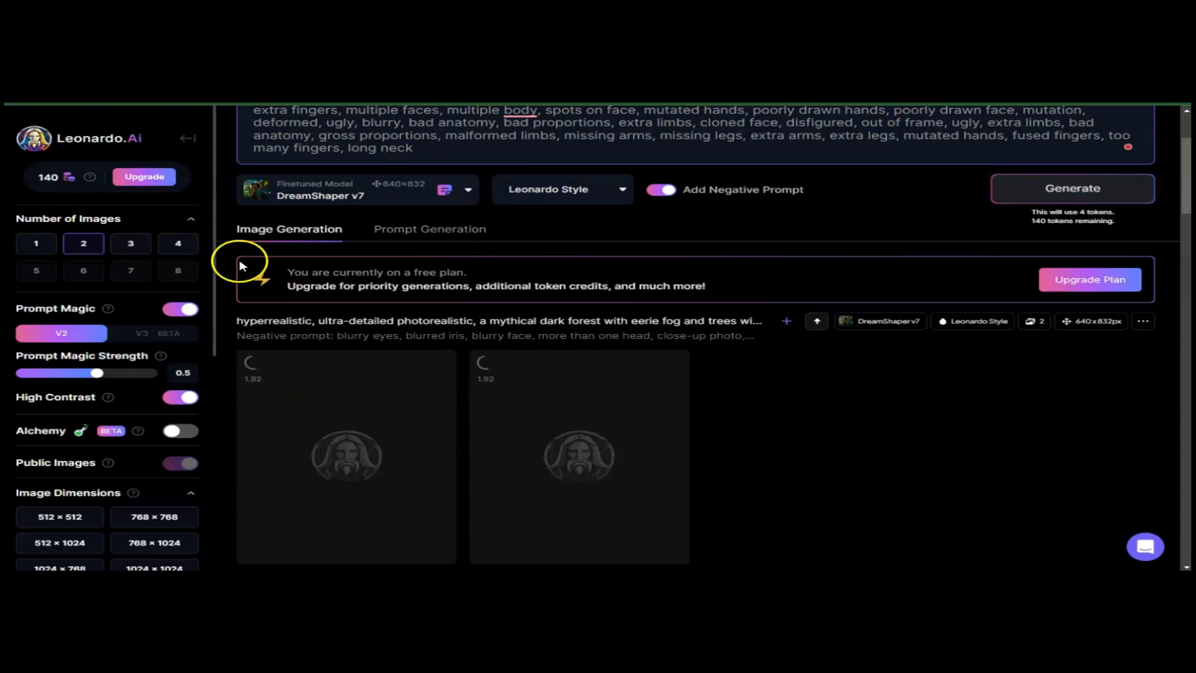
# Swap the image width and height to get 832 × 640 px
pyautogui.scroll(-2, 221, 305)
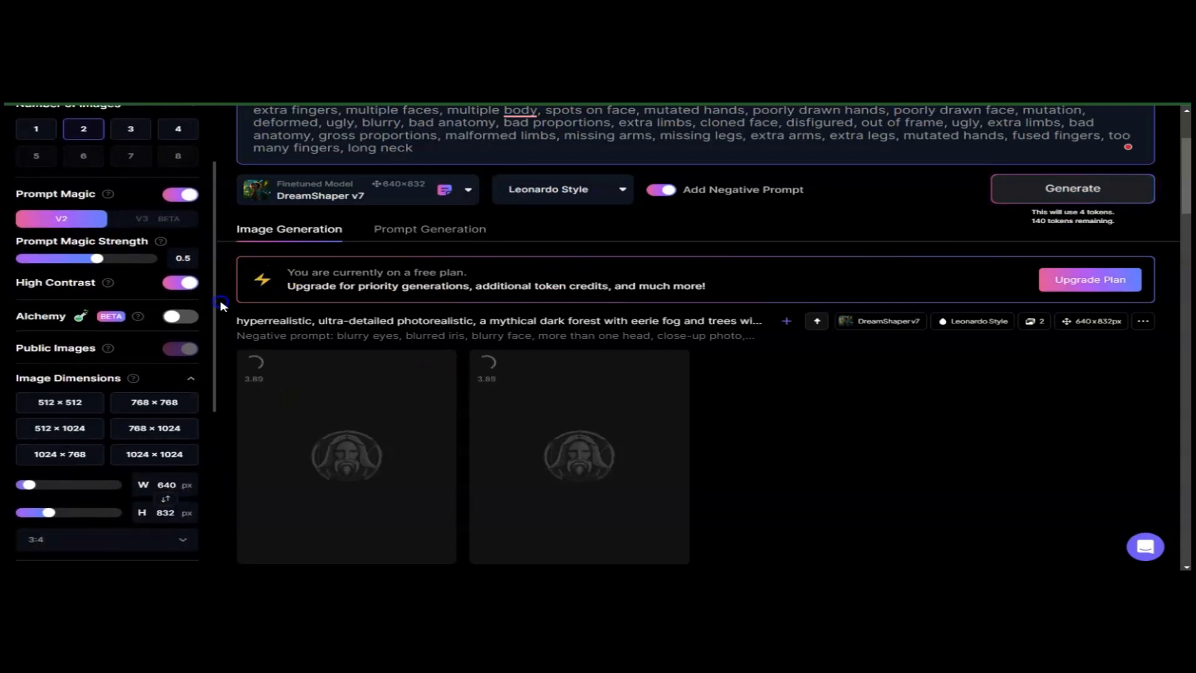
pyautogui.click(166, 479)
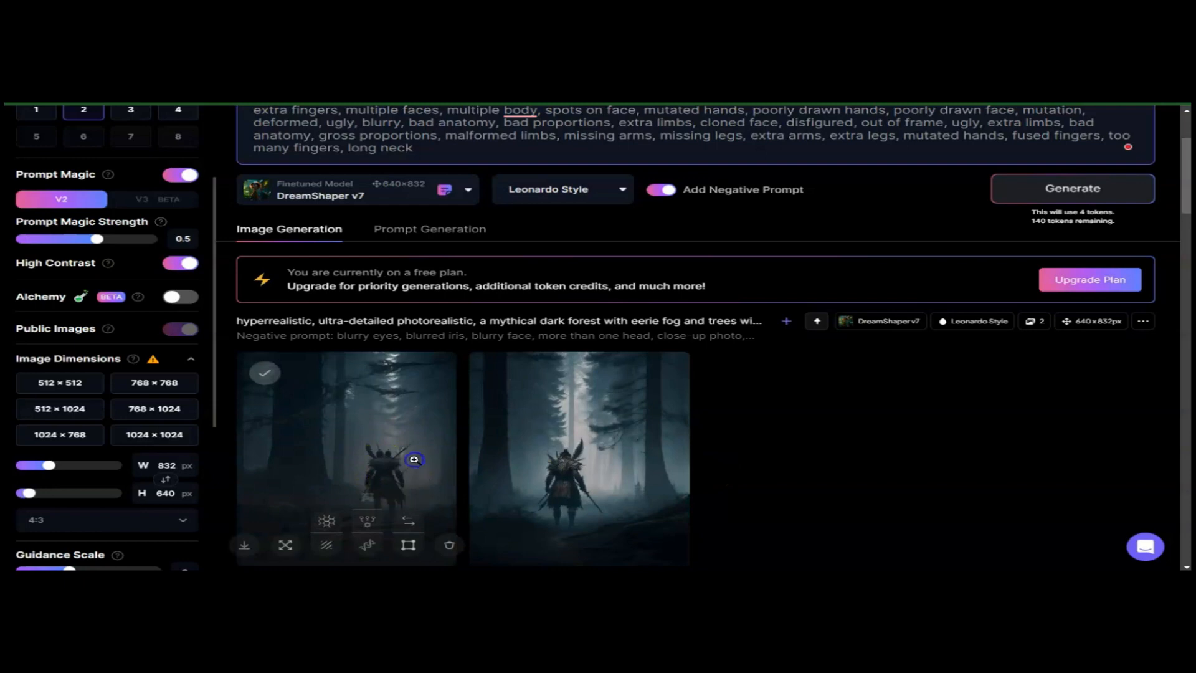
# View both DreamShaper v7 portrait images of the warrior enlarged, one after the other
pyautogui.click(400, 488)
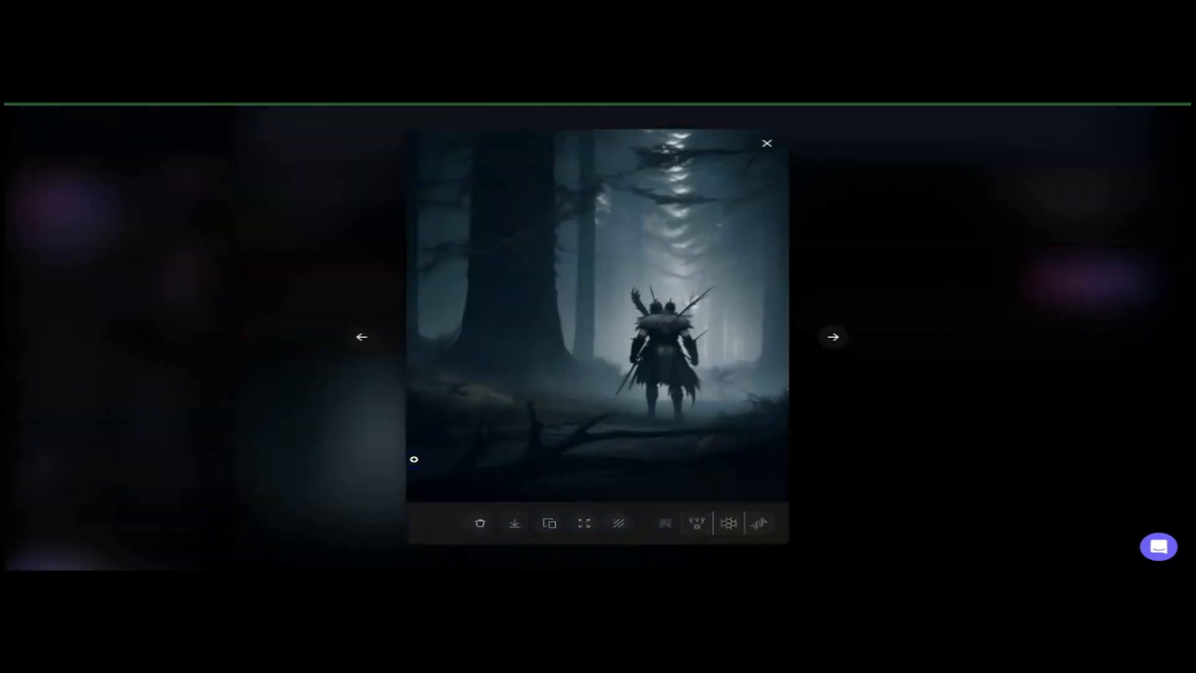
pyautogui.click(766, 147)
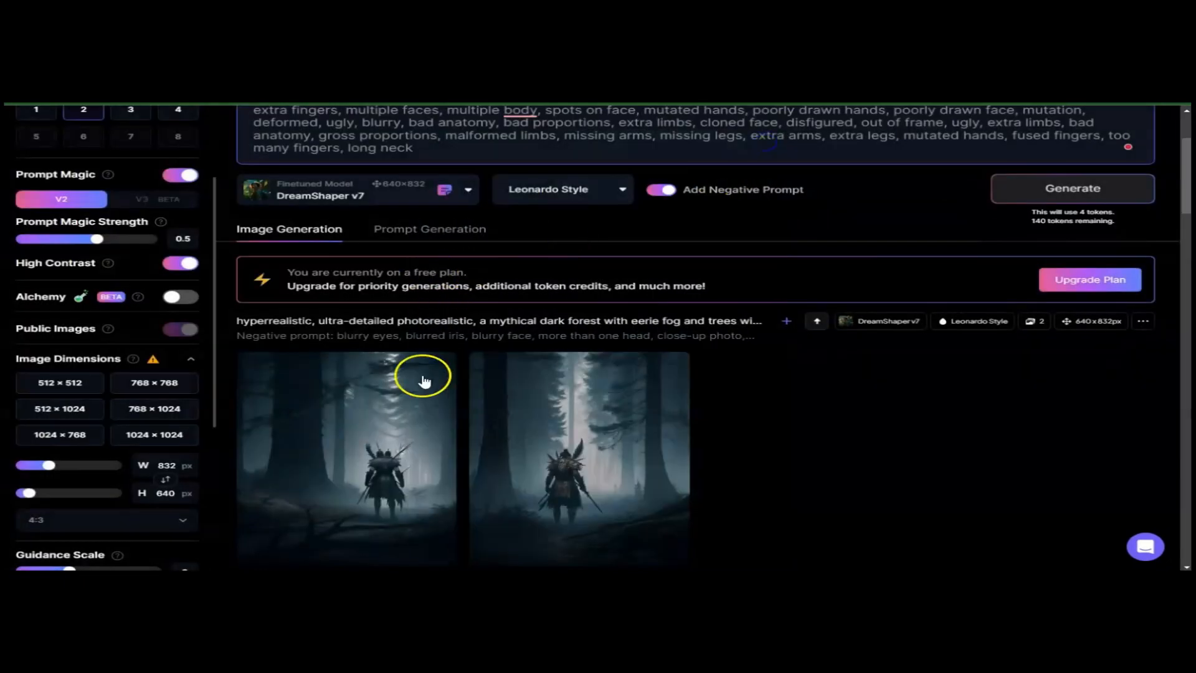
pyautogui.click(546, 417)
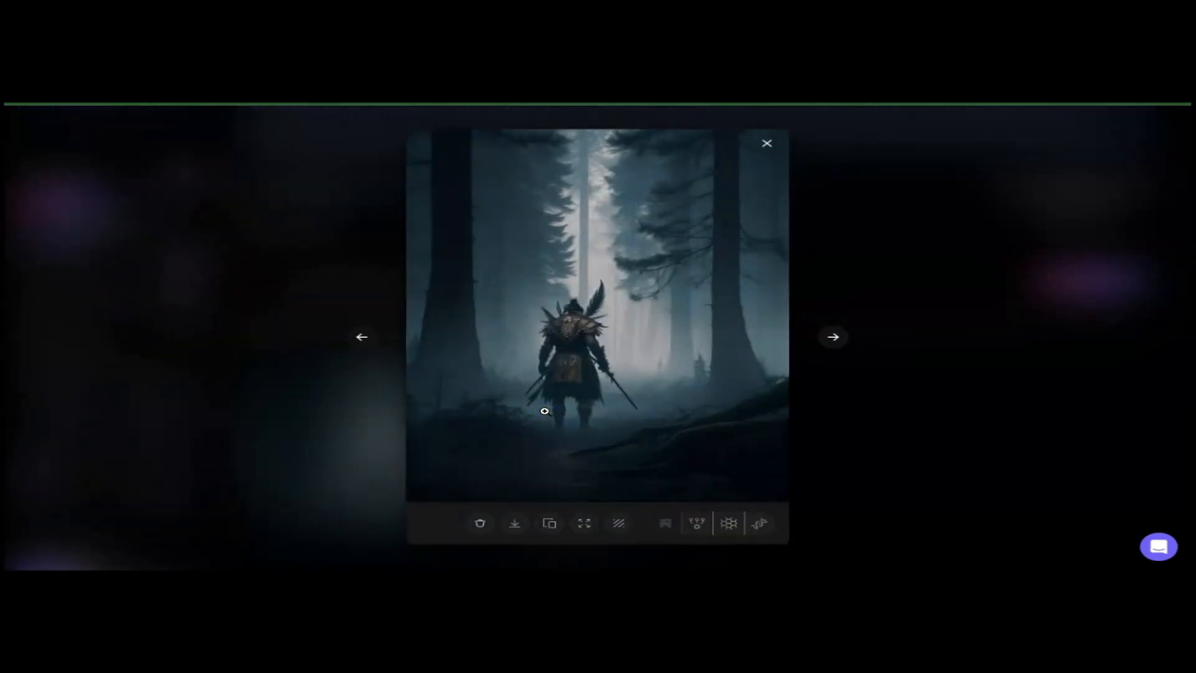
pyautogui.click(766, 141)
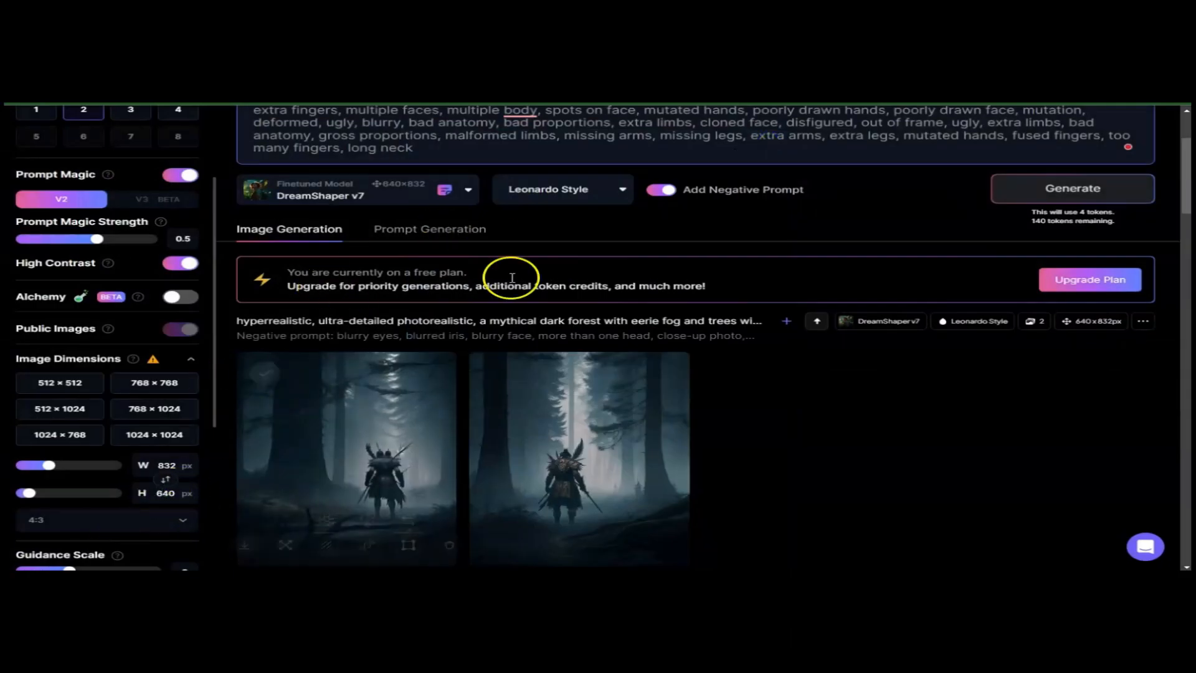
# Generate two landscape images with the current prompt and model, and view each result enlarged
pyautogui.click(1047, 188)
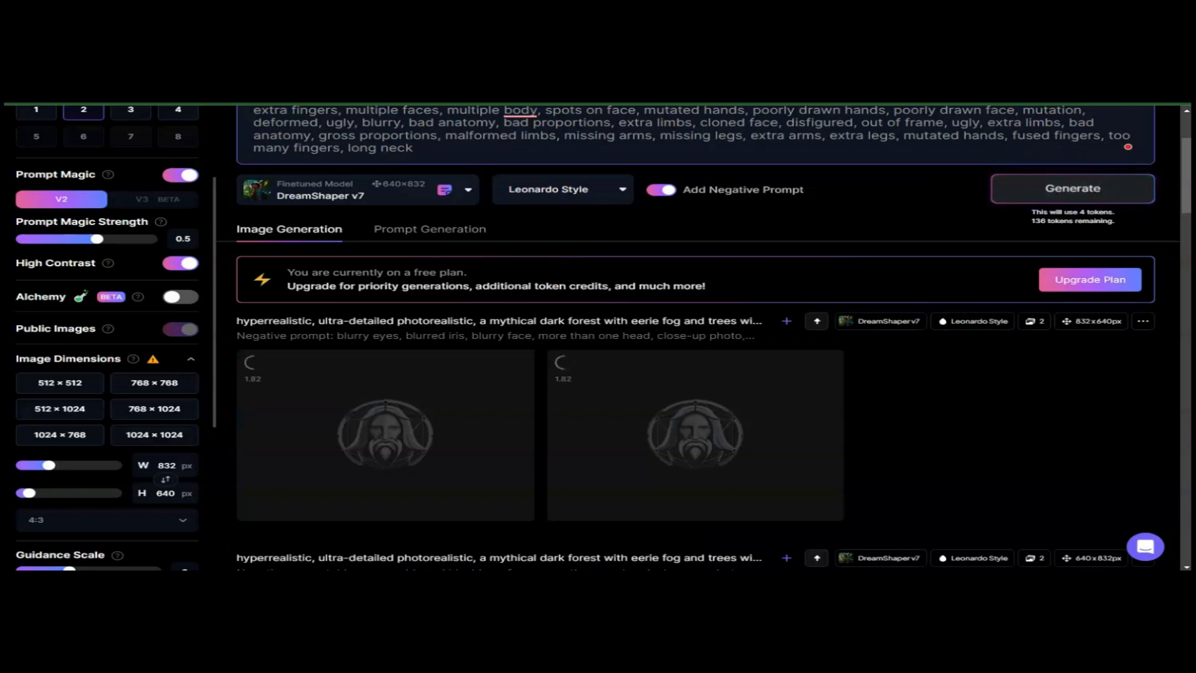
pyautogui.moveTo(1182, 187); pyautogui.dragTo(1182, 186)
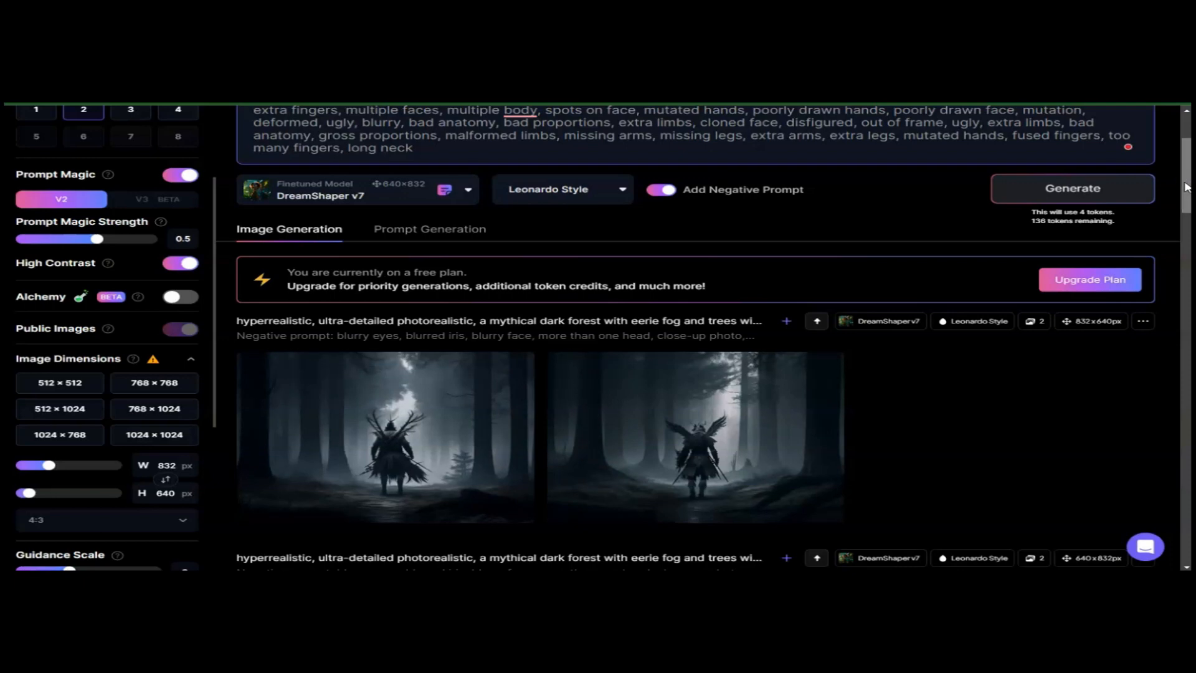
pyautogui.scroll(-2, 1185, 187)
pyautogui.click(429, 352)
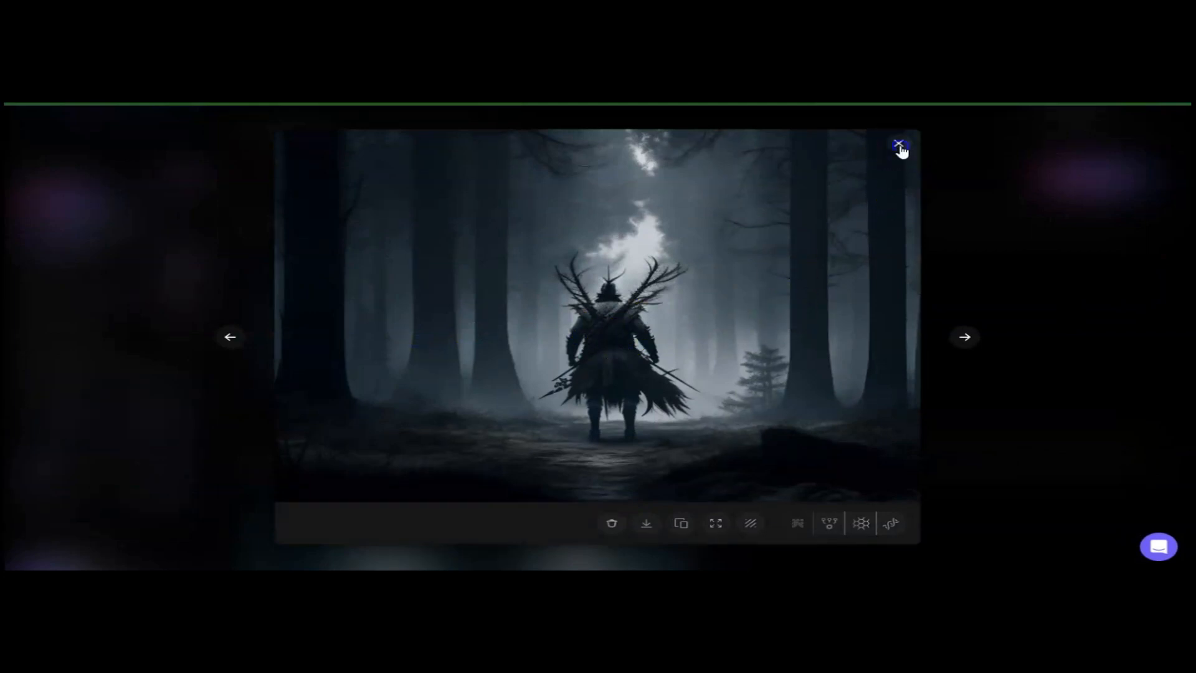
pyautogui.click(898, 148)
pyautogui.click(713, 304)
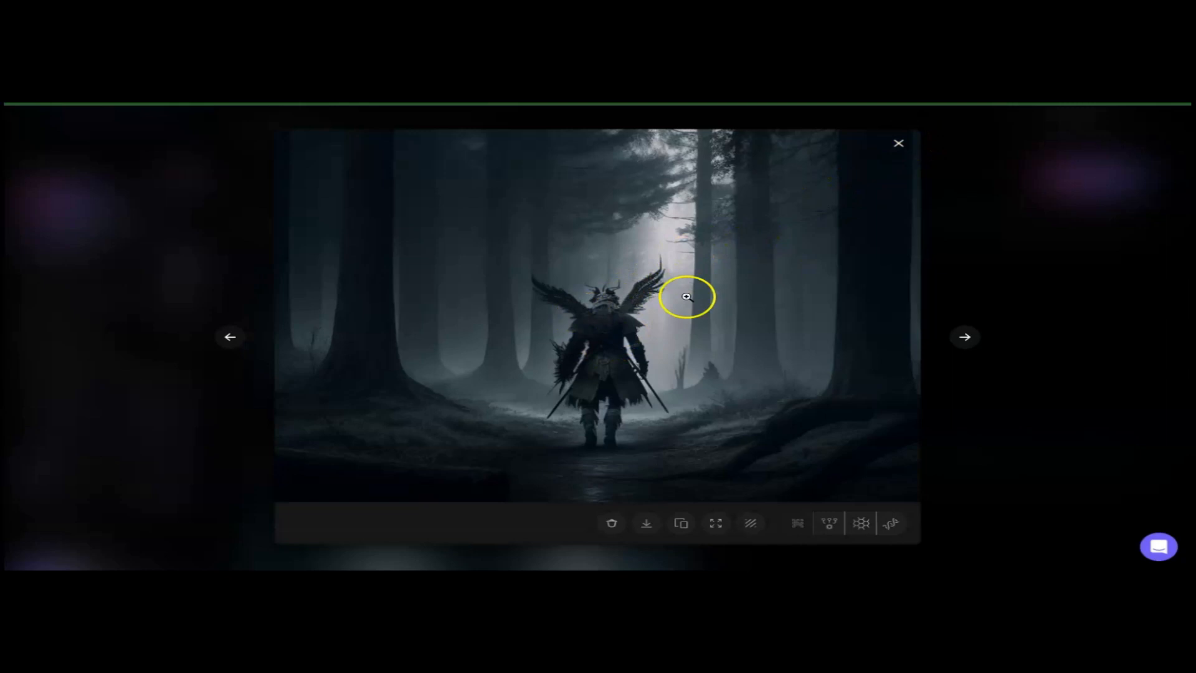
pyautogui.click(901, 147)
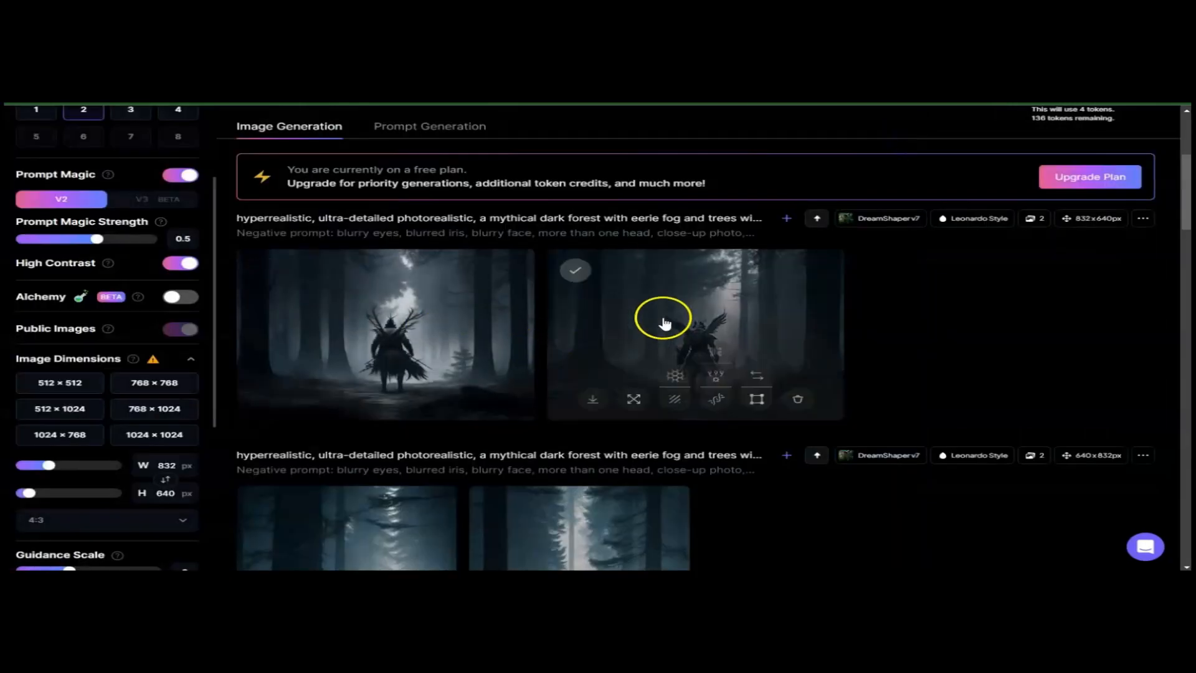
# Compare the latest landscape images with the earlier generations from both models
pyautogui.scroll(-5, 1174, 187)
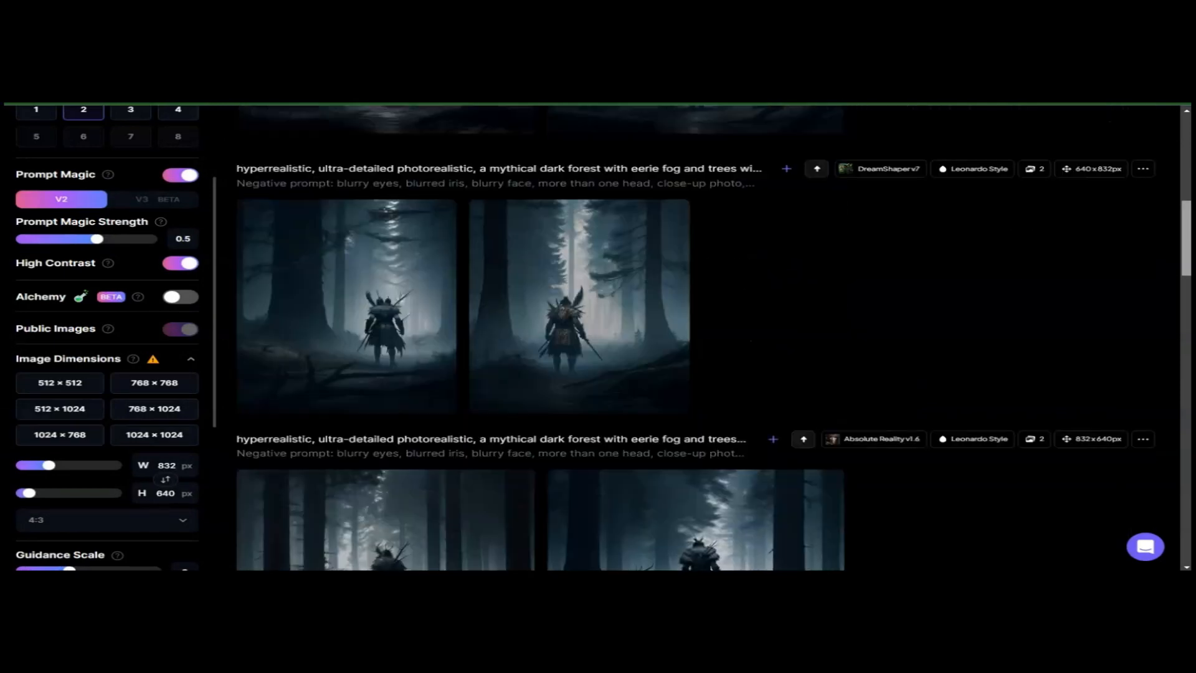
pyautogui.scroll(-4, 714, 338)
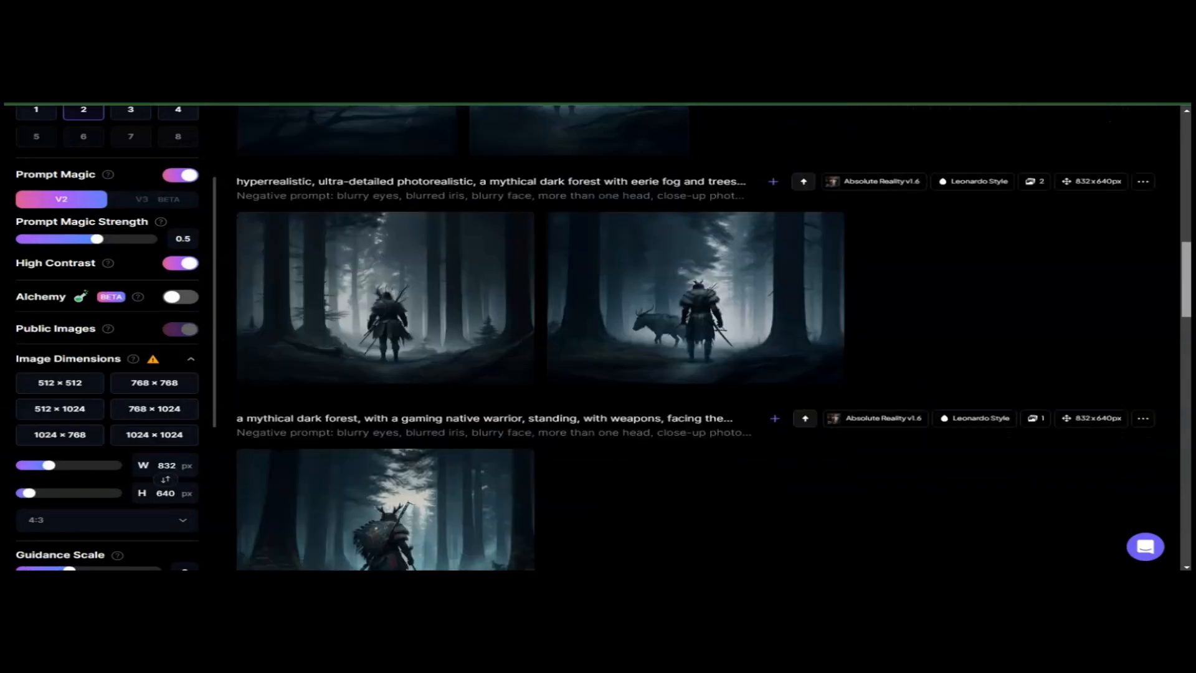
pyautogui.scroll(-3, 713, 338)
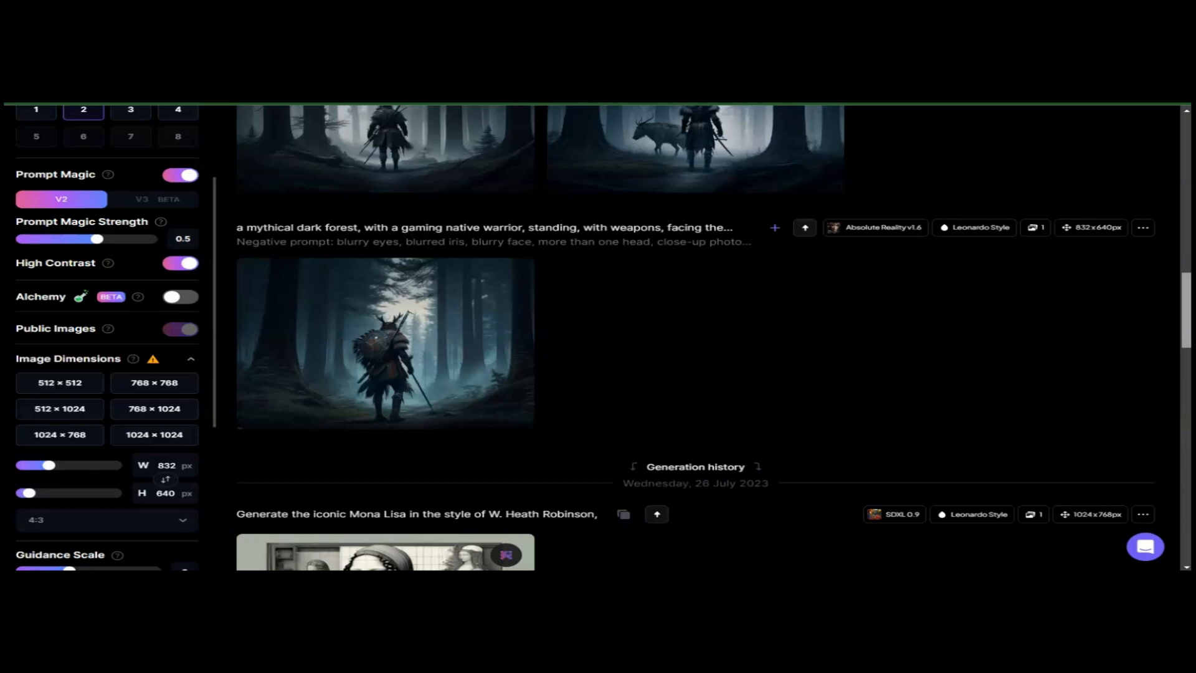
pyautogui.scroll(15, 696, 338)
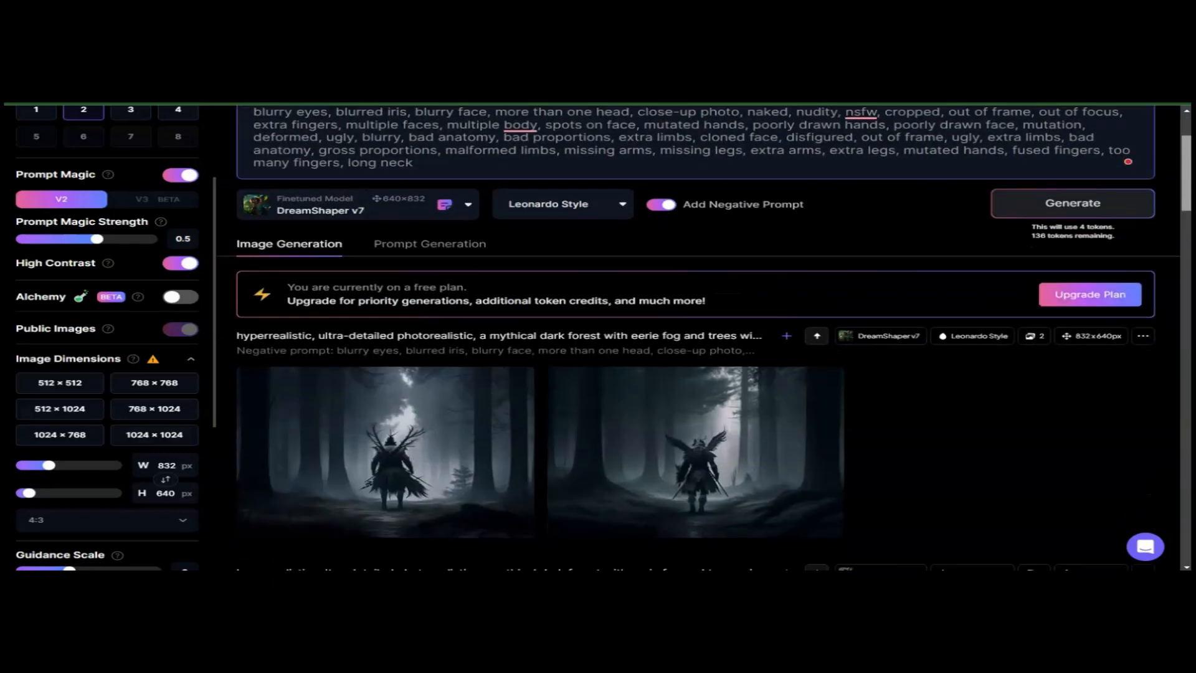
# Use the newest landscape image of the winged warrior as the source for image-to-image generation
pyautogui.scroll(-2, 696, 339)
pyautogui.moveTo(736, 273)
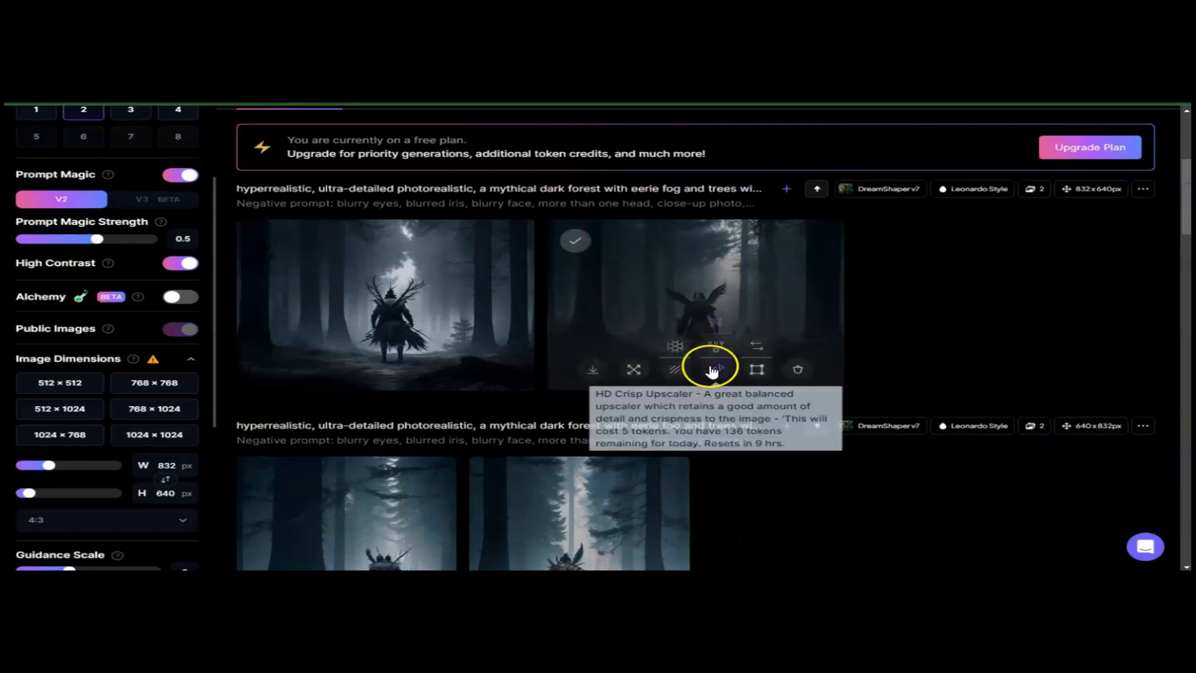
pyautogui.click(758, 349)
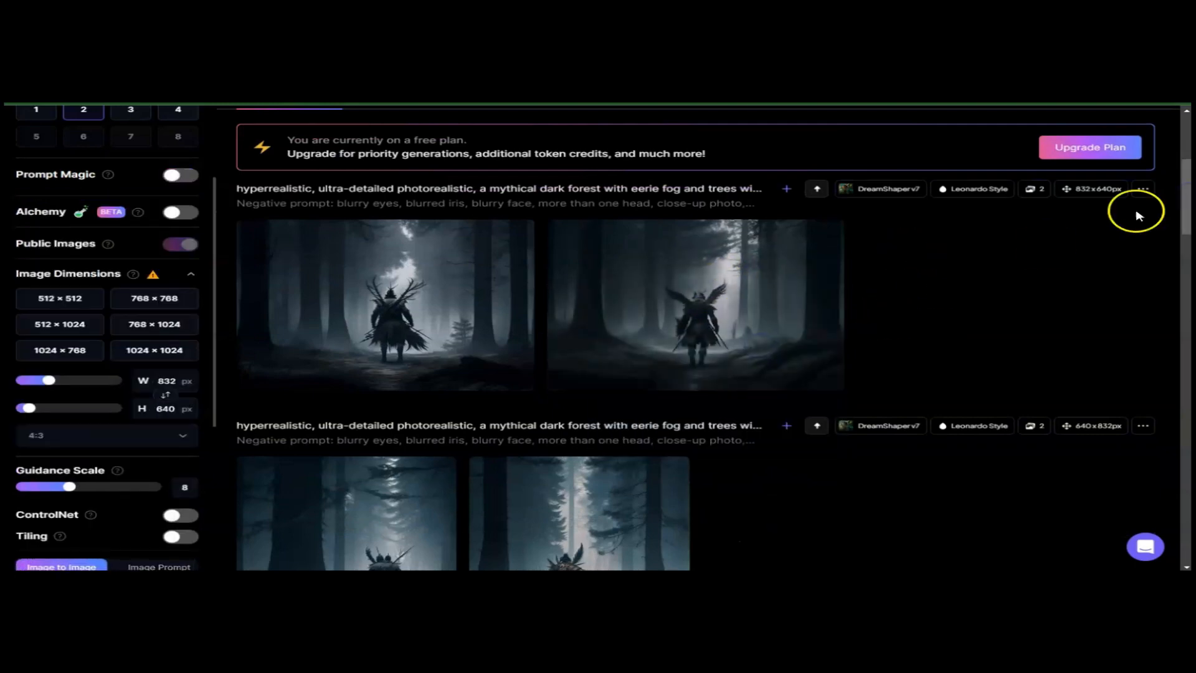
# Switch the finetuned model to Absolute Reality v1.6 and generate two 832 × 640 images from the image-to-image source
pyautogui.moveTo(1186, 197)
pyautogui.mouseDown()
pyautogui.moveTo(1186, 238)
pyautogui.moveTo(1183, 215)
pyautogui.mouseUp()
pyautogui.moveTo(259, 332); pyautogui.dragTo(216, 319)
pyautogui.scroll(-3, 216, 319)
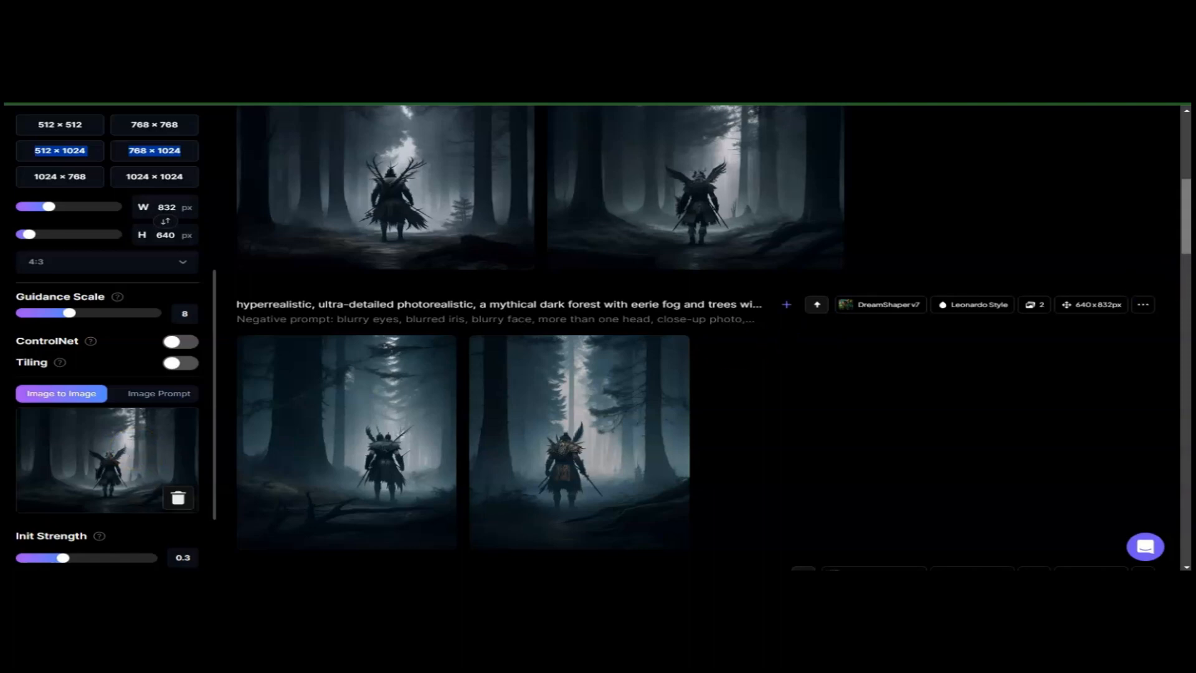
pyautogui.moveTo(1187, 230); pyautogui.dragTo(1184, 196)
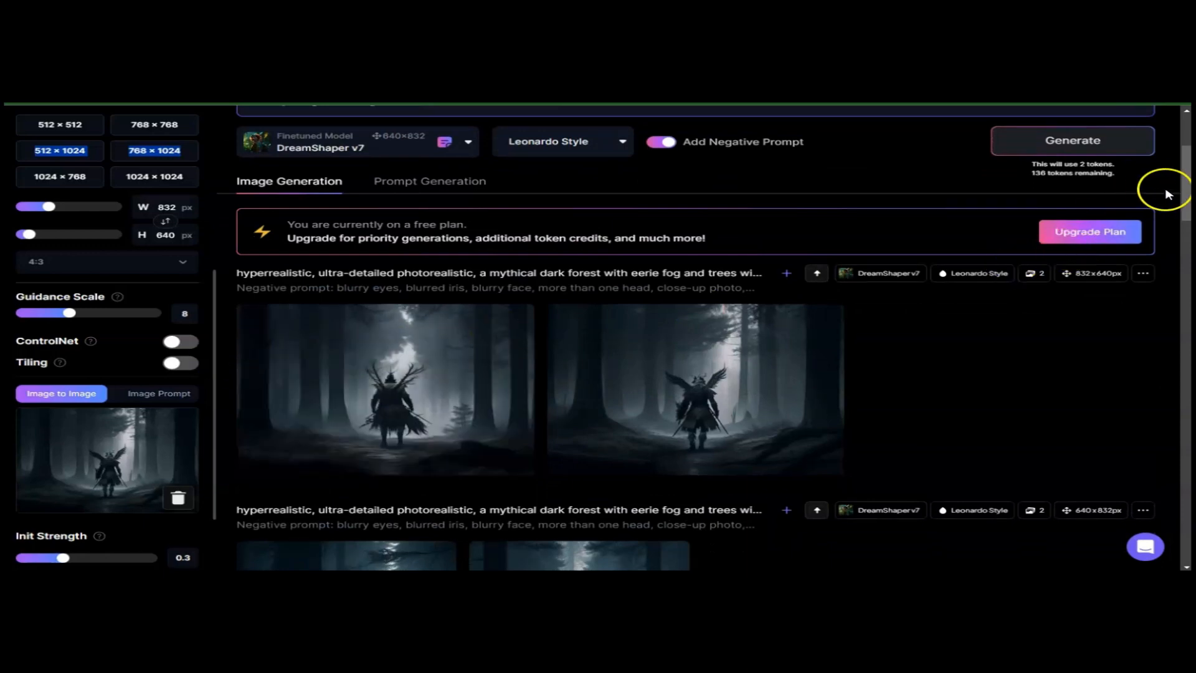
pyautogui.moveTo(1186, 193); pyautogui.dragTo(1187, 169)
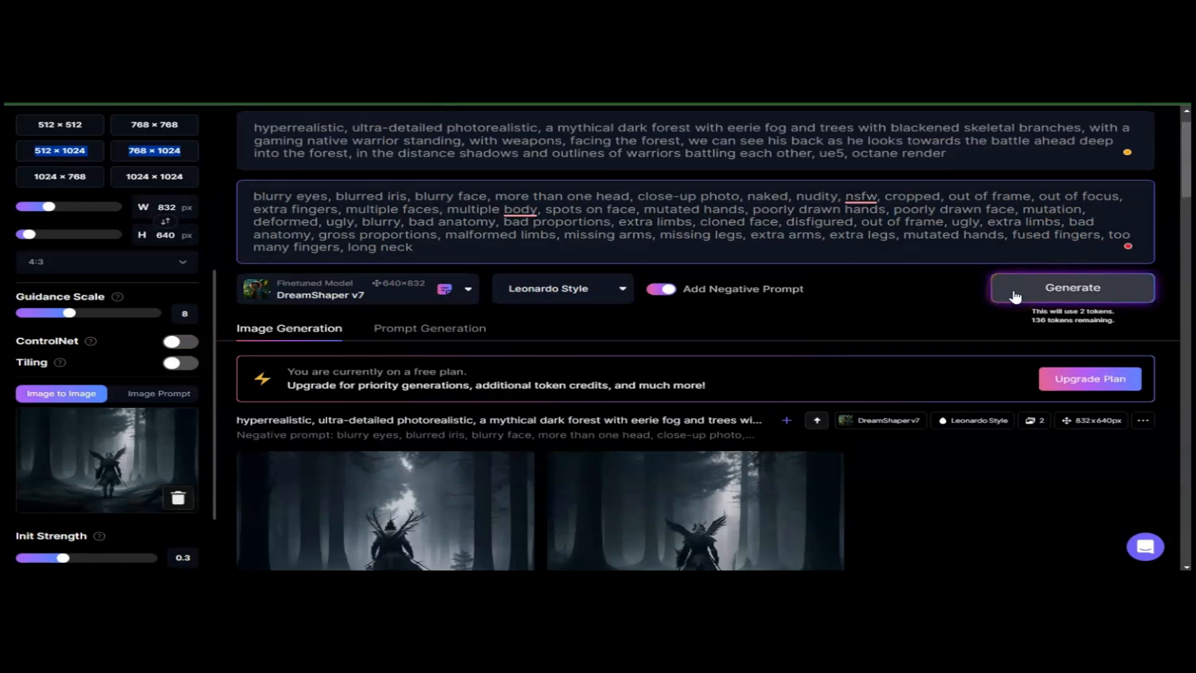
pyautogui.click(455, 298)
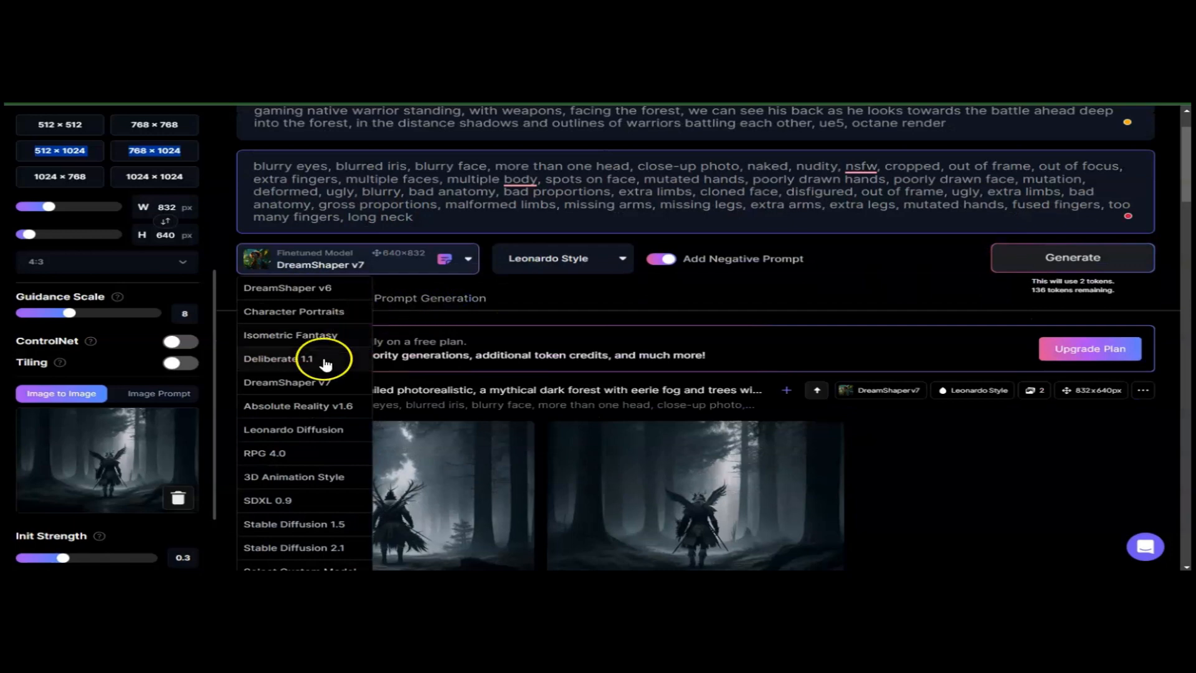
pyautogui.click(338, 408)
pyautogui.click(1014, 259)
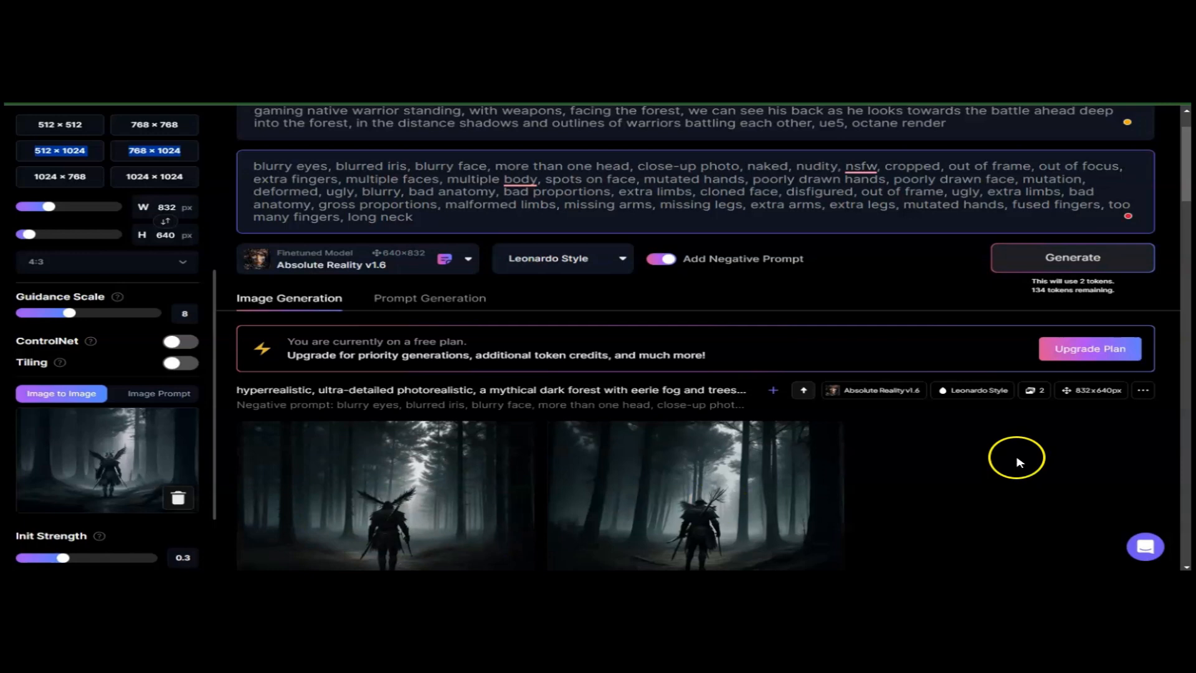
# View the second Absolute Reality v1.6 image of the warrior enlarged
pyautogui.moveTo(1185, 186); pyautogui.dragTo(1185, 211)
pyautogui.moveTo(712, 360)
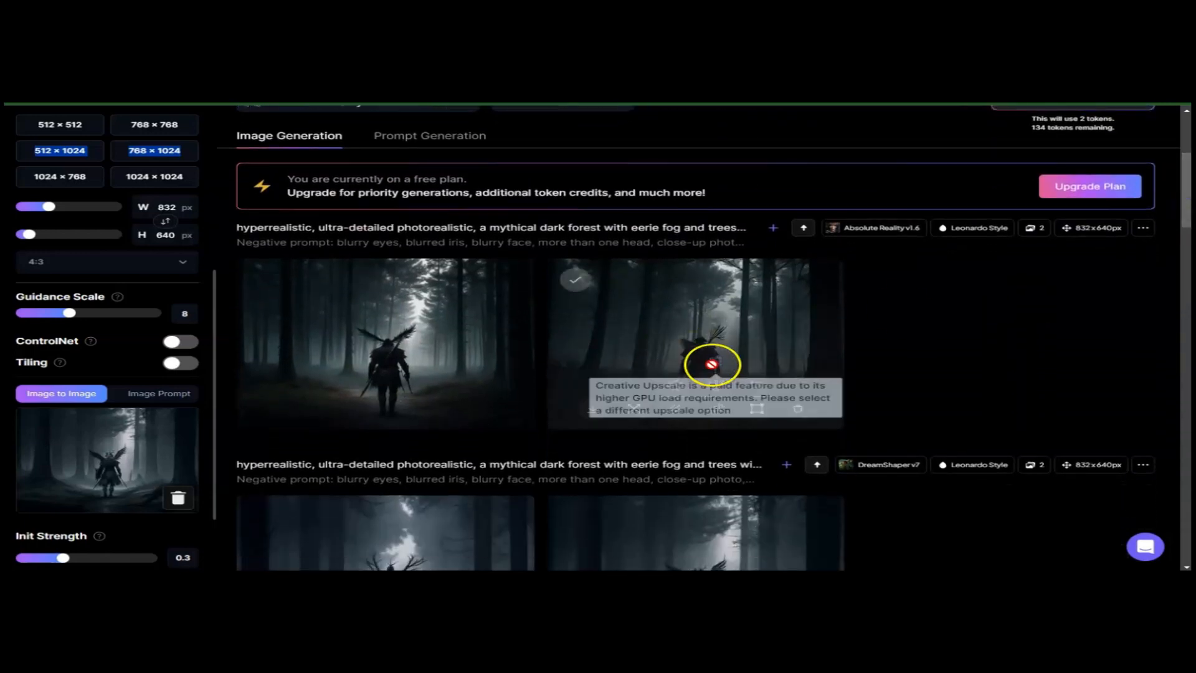
pyautogui.click(733, 306)
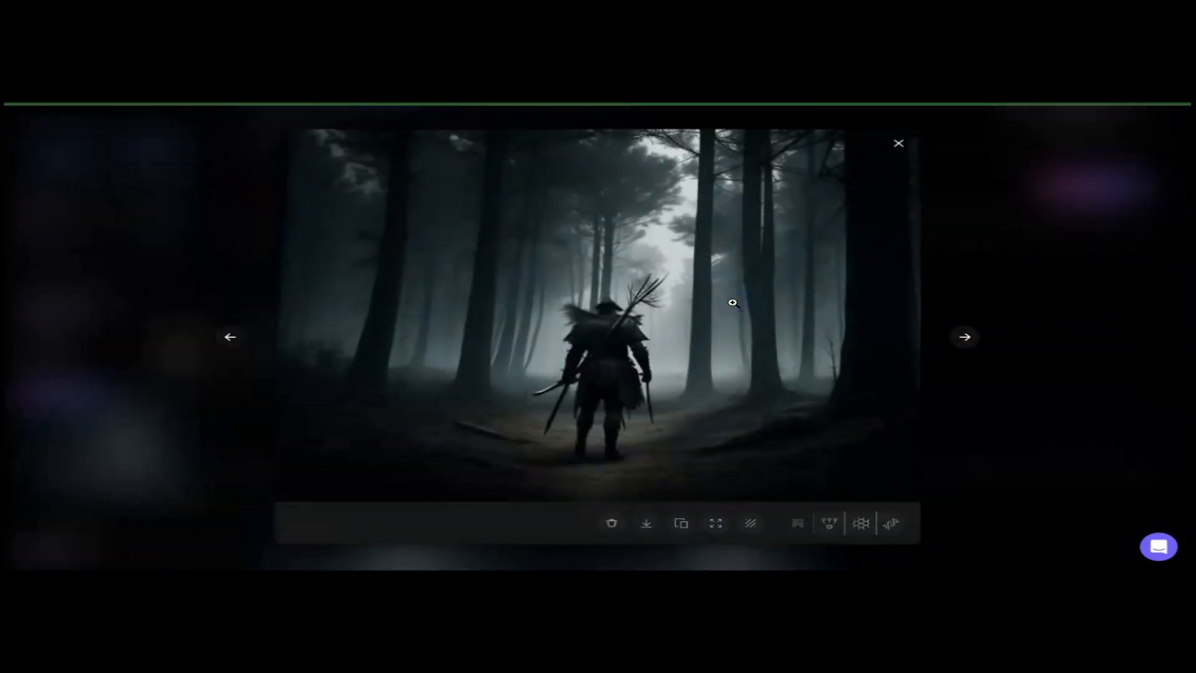
pyautogui.click(899, 144)
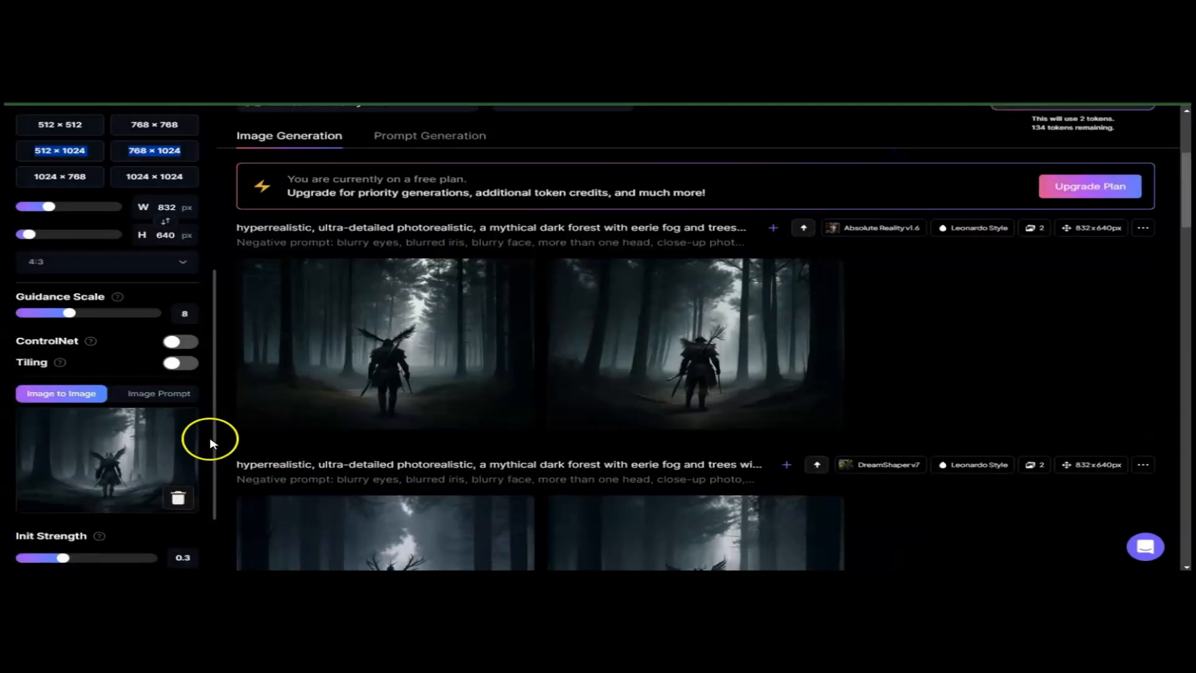
# Use the second Absolute Reality image as the image-to-image source and enable ControlNet Pose to Image with a weight of 0.69
pyautogui.moveTo(769, 355)
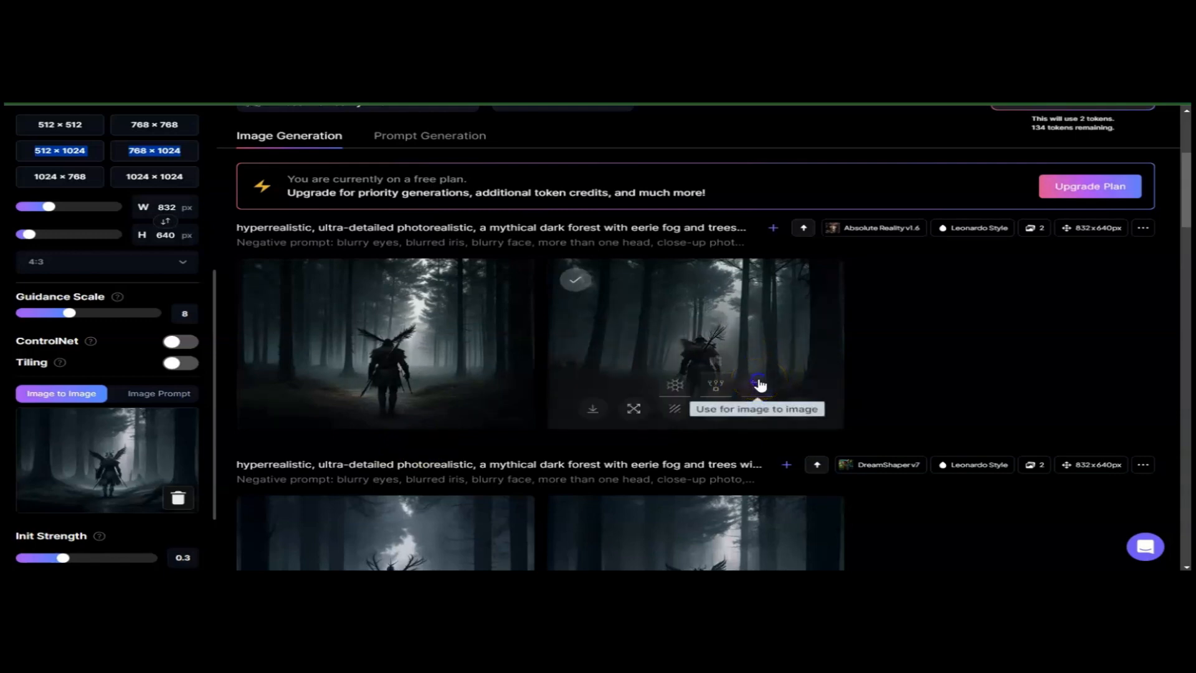
pyautogui.click(759, 384)
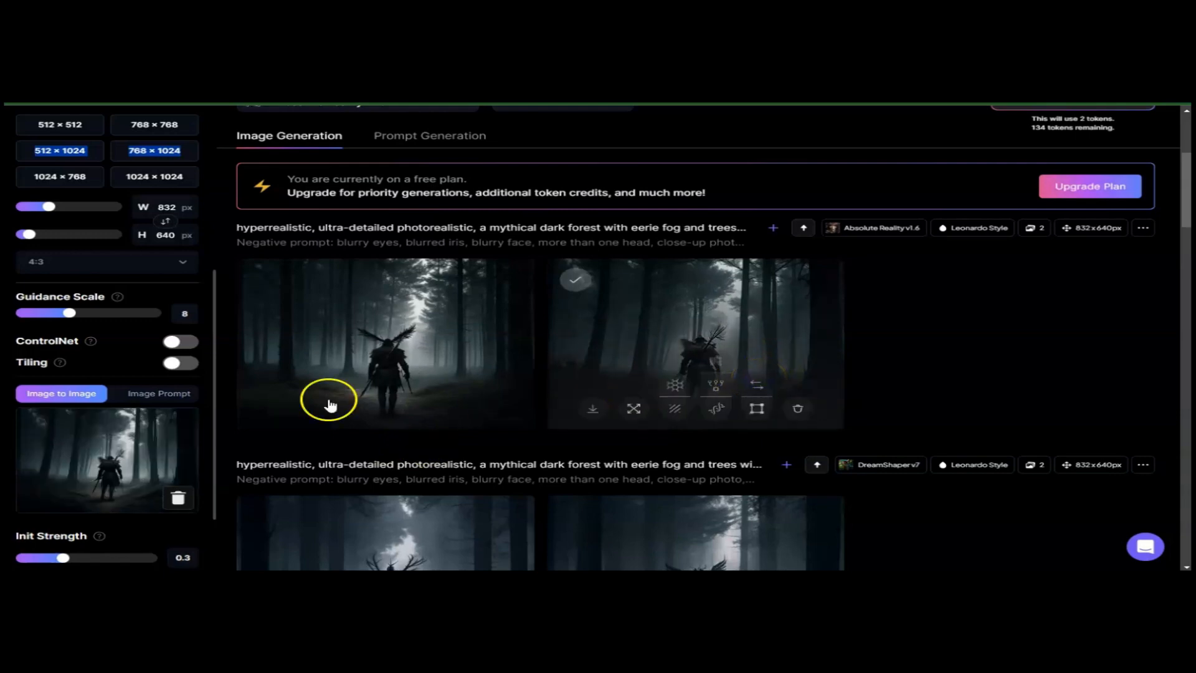
pyautogui.click(187, 342)
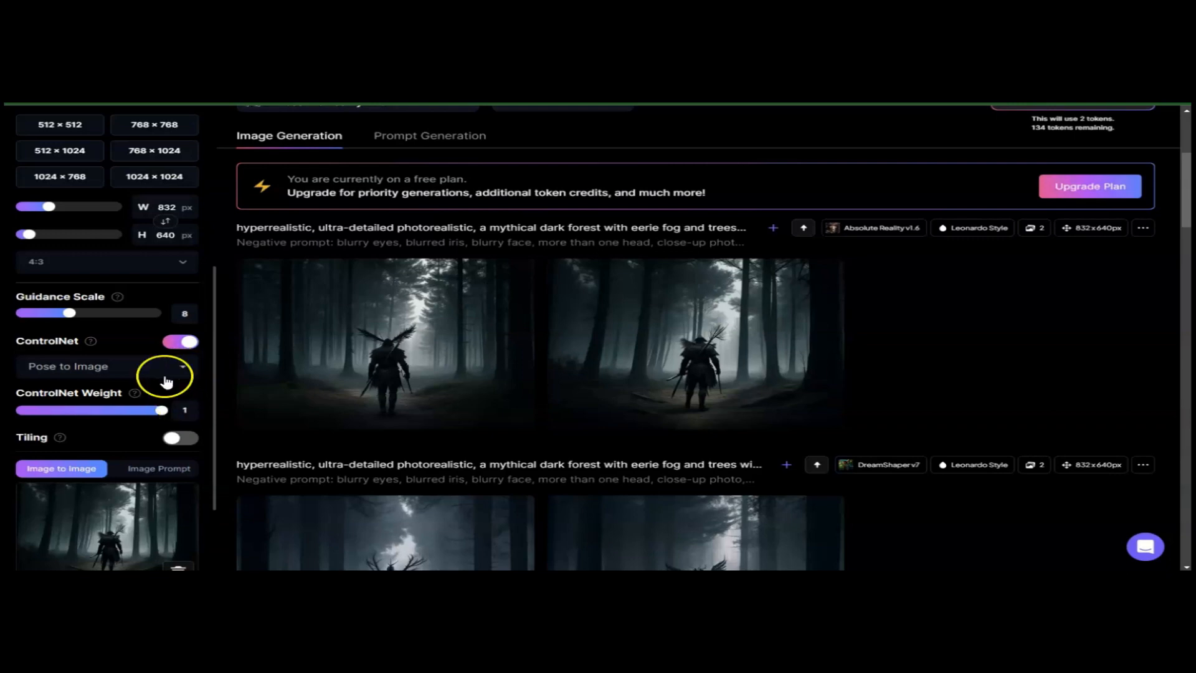
pyautogui.moveTo(113, 410); pyautogui.dragTo(110, 410)
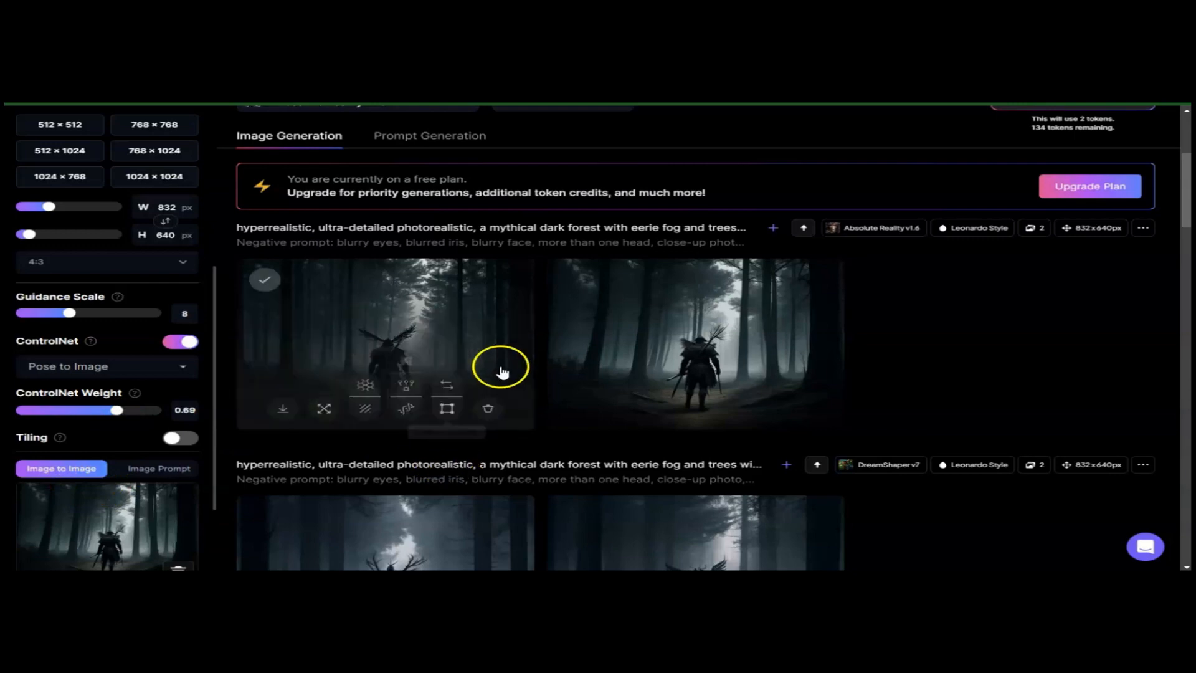
# Generate two images with the ControlNet settings and view each result enlarged
pyautogui.scroll(2, 1186, 198)
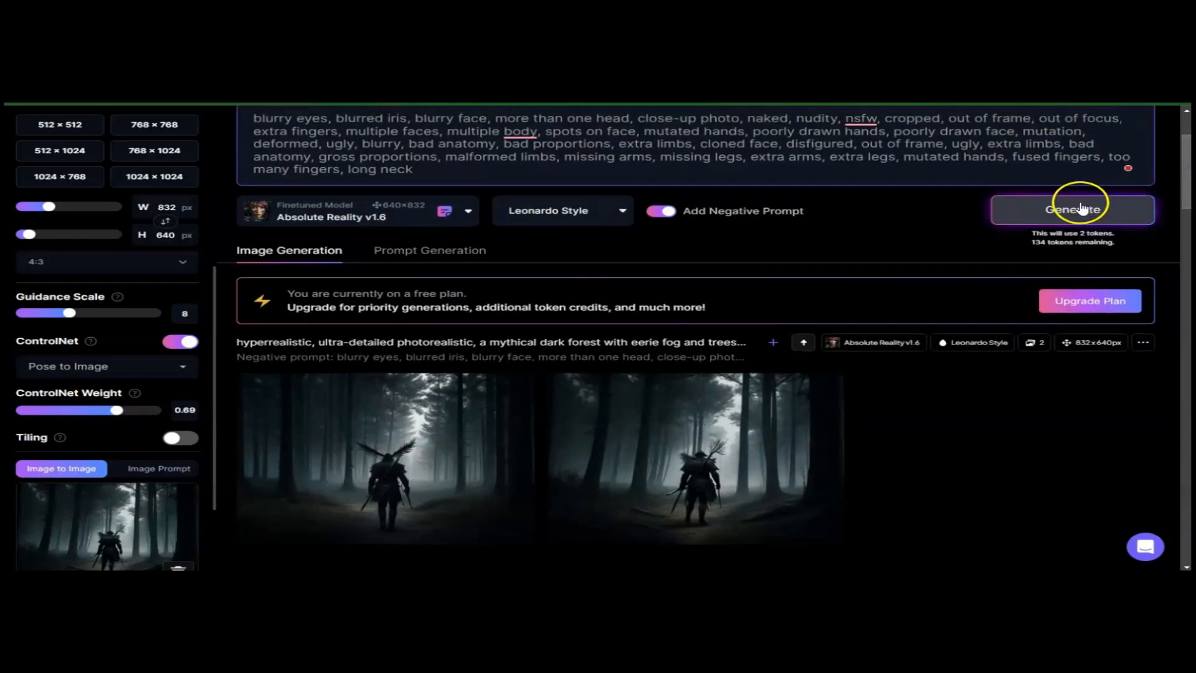
pyautogui.click(1079, 206)
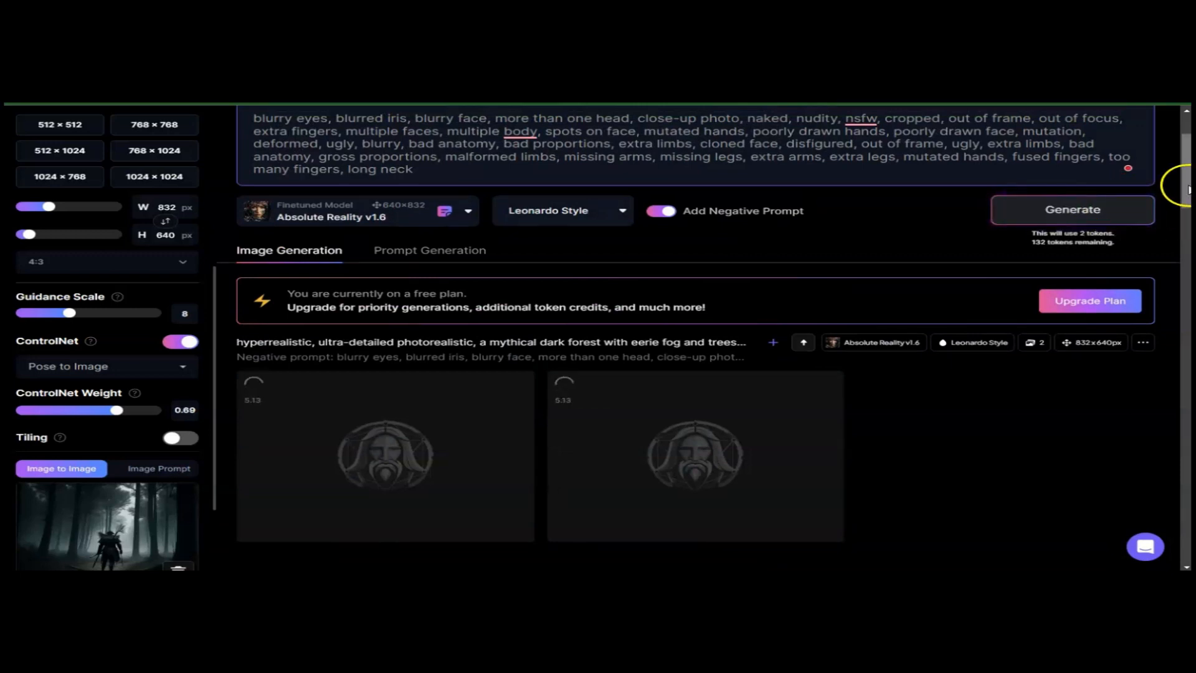
pyautogui.scroll(2, 1188, 187)
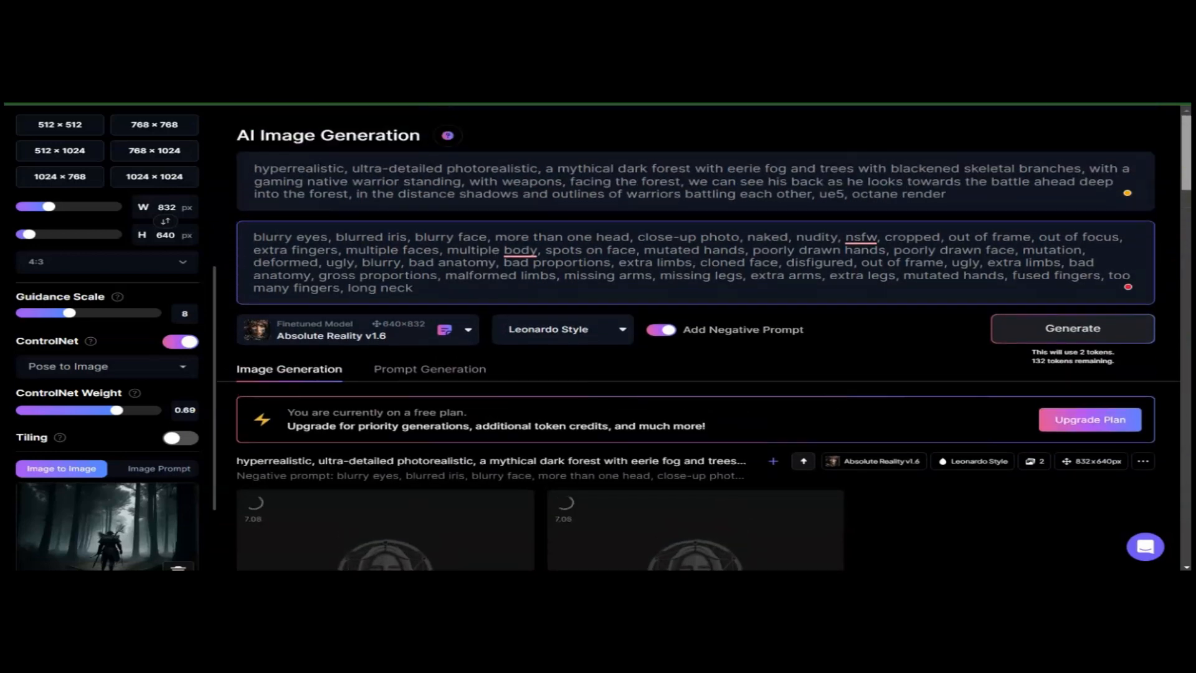
pyautogui.scroll(-3, 1188, 189)
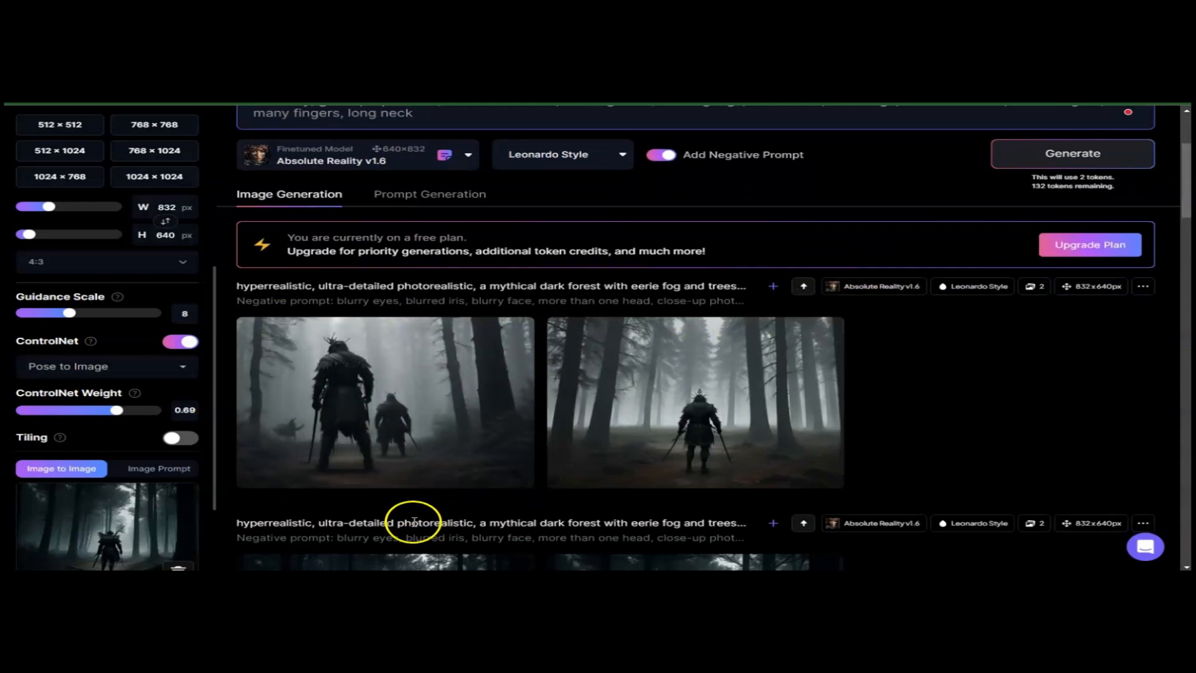
pyautogui.click(337, 397)
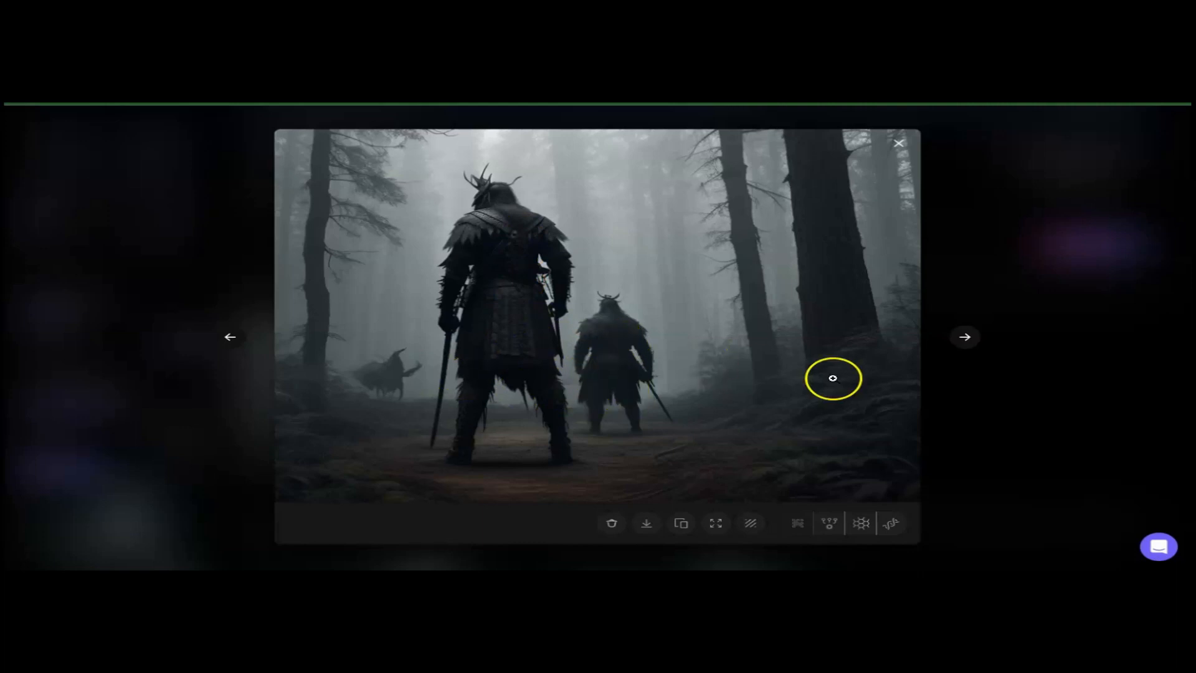
pyautogui.click(897, 144)
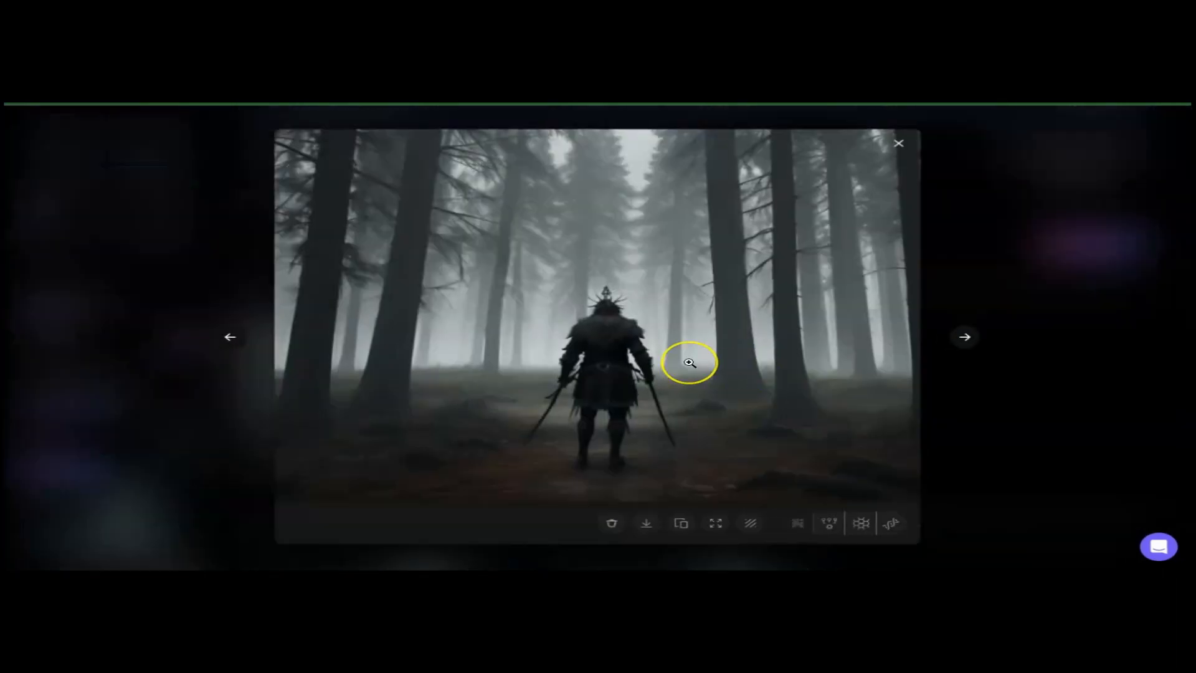
pyautogui.click(898, 143)
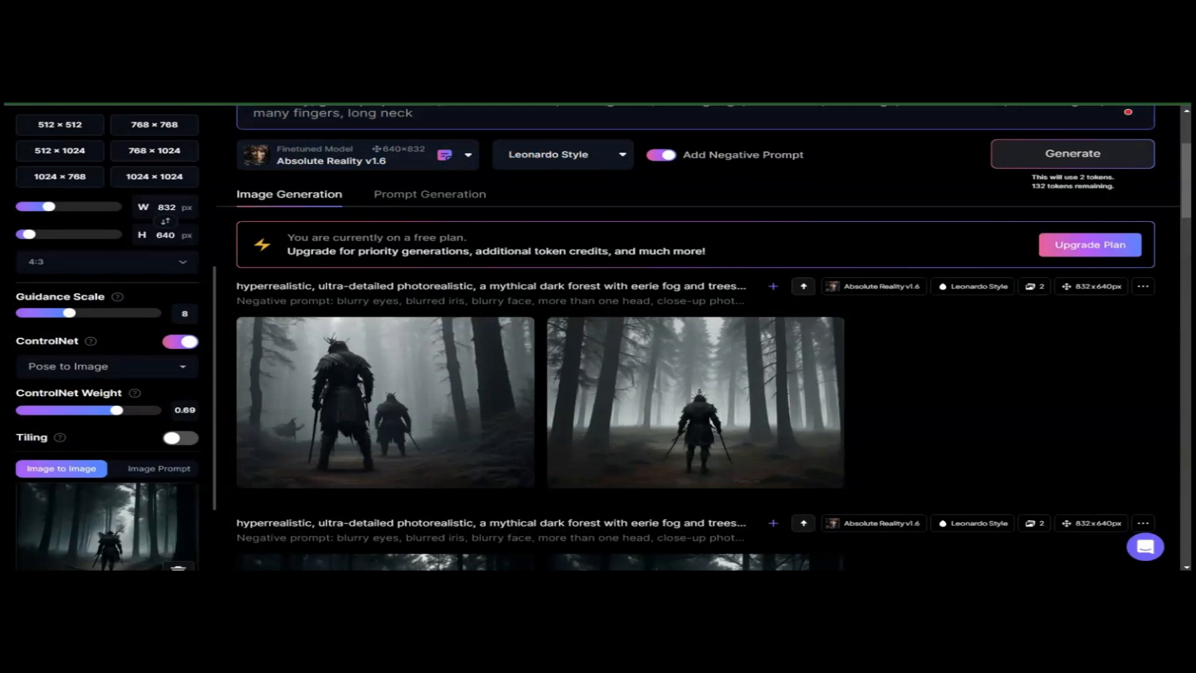
# Upscale both of the newest warrior images with the HD Crisp upscaler
pyautogui.moveTo(394, 381)
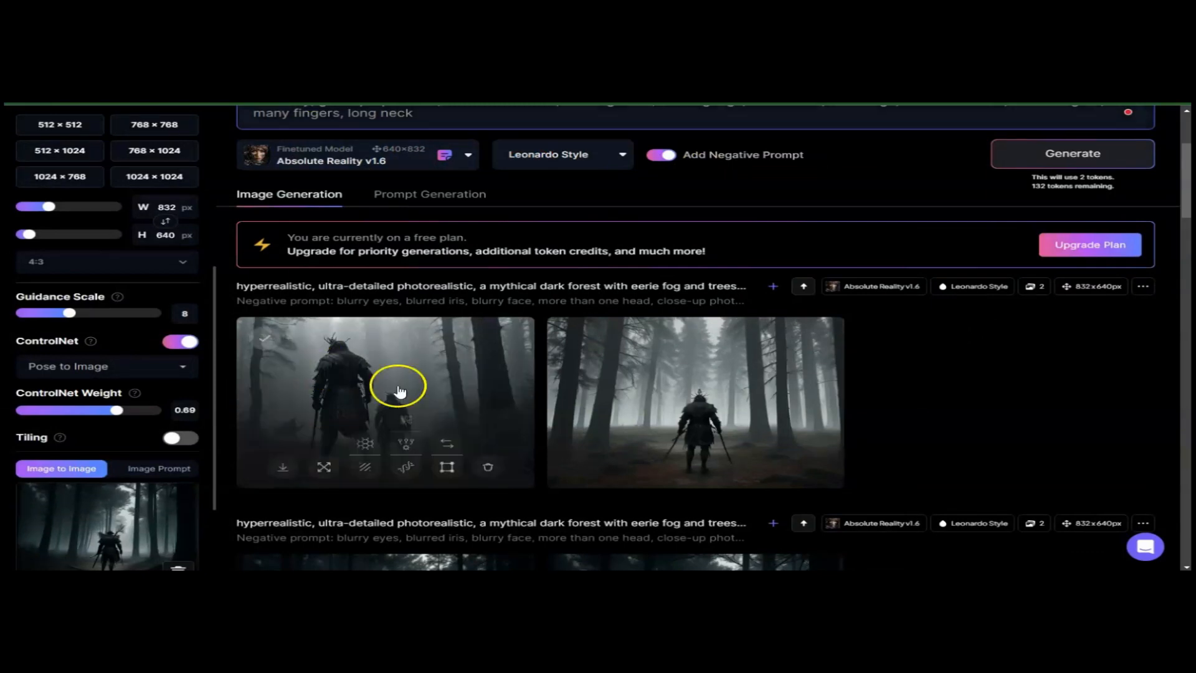
pyautogui.click(406, 466)
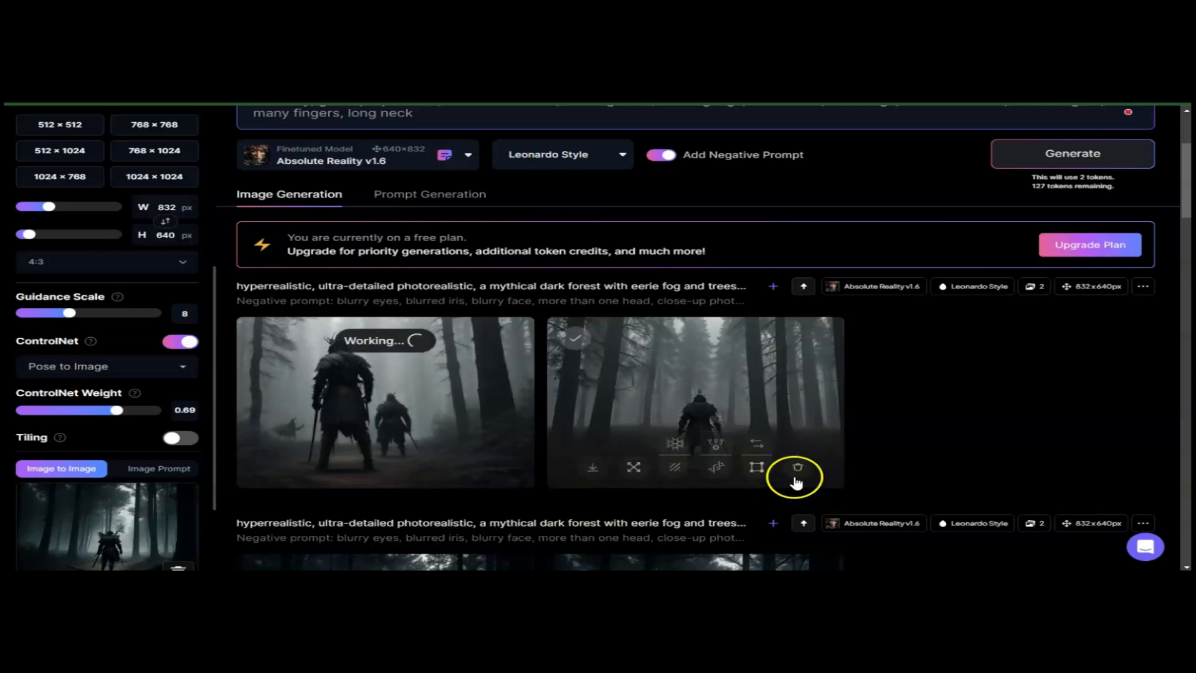
pyautogui.click(720, 468)
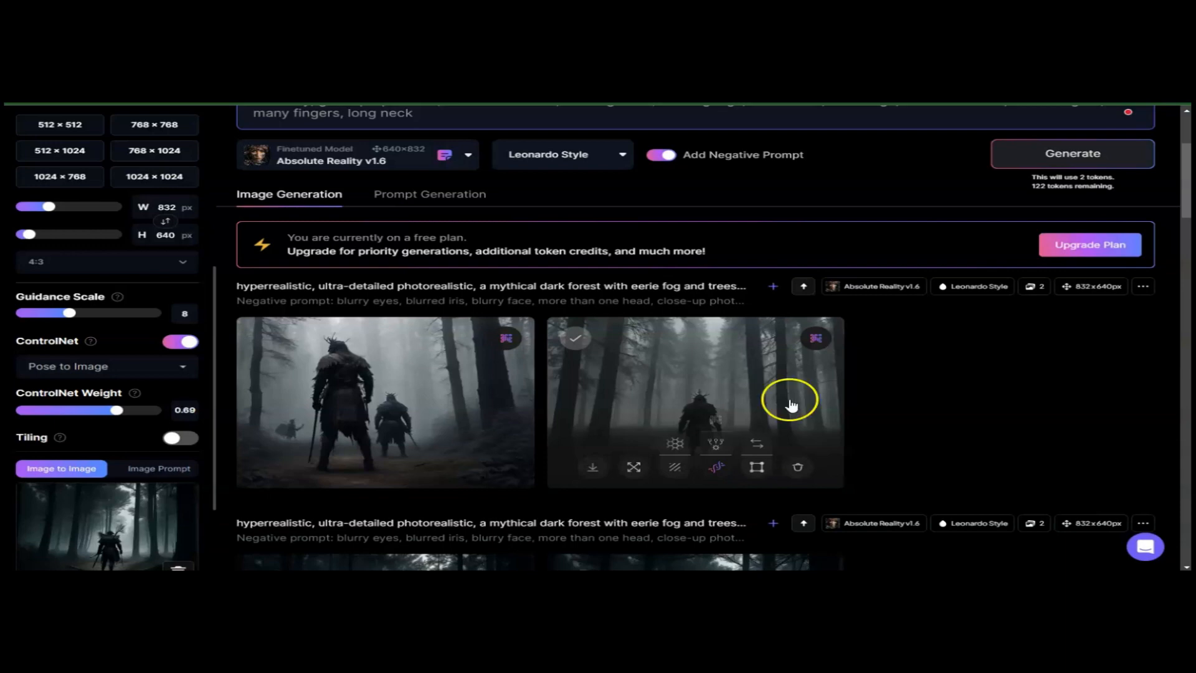
# View both HD Crisp upscaled images enlarged, one after the other
pyautogui.click(443, 380)
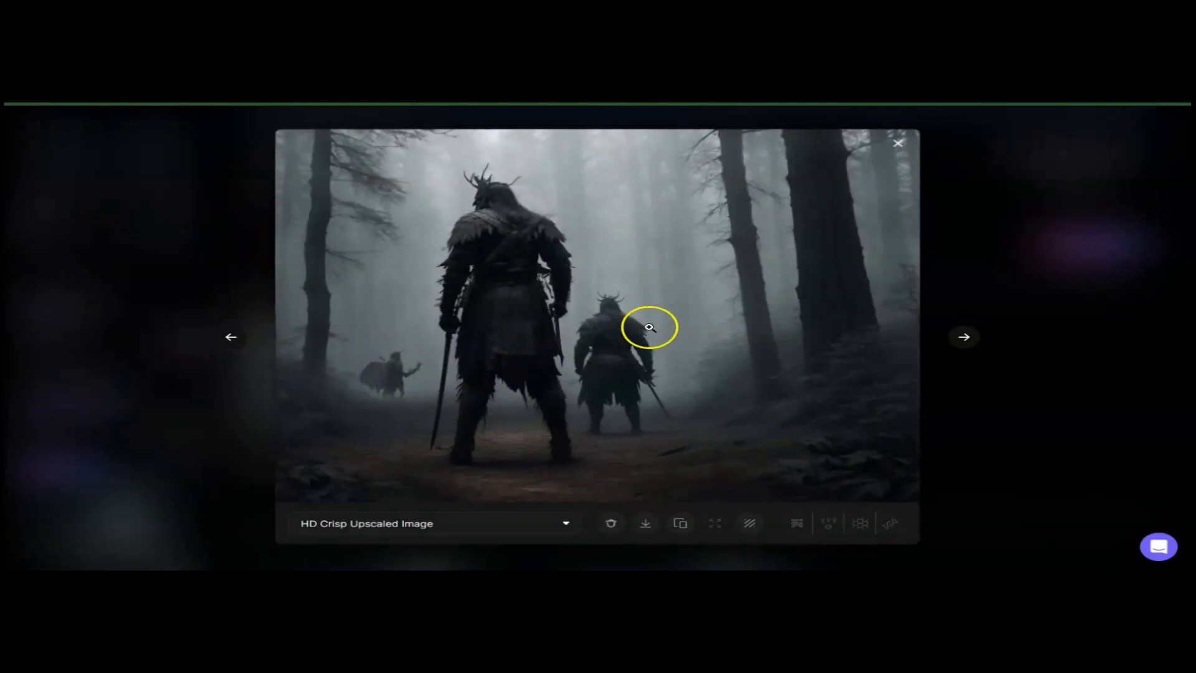
pyautogui.click(898, 144)
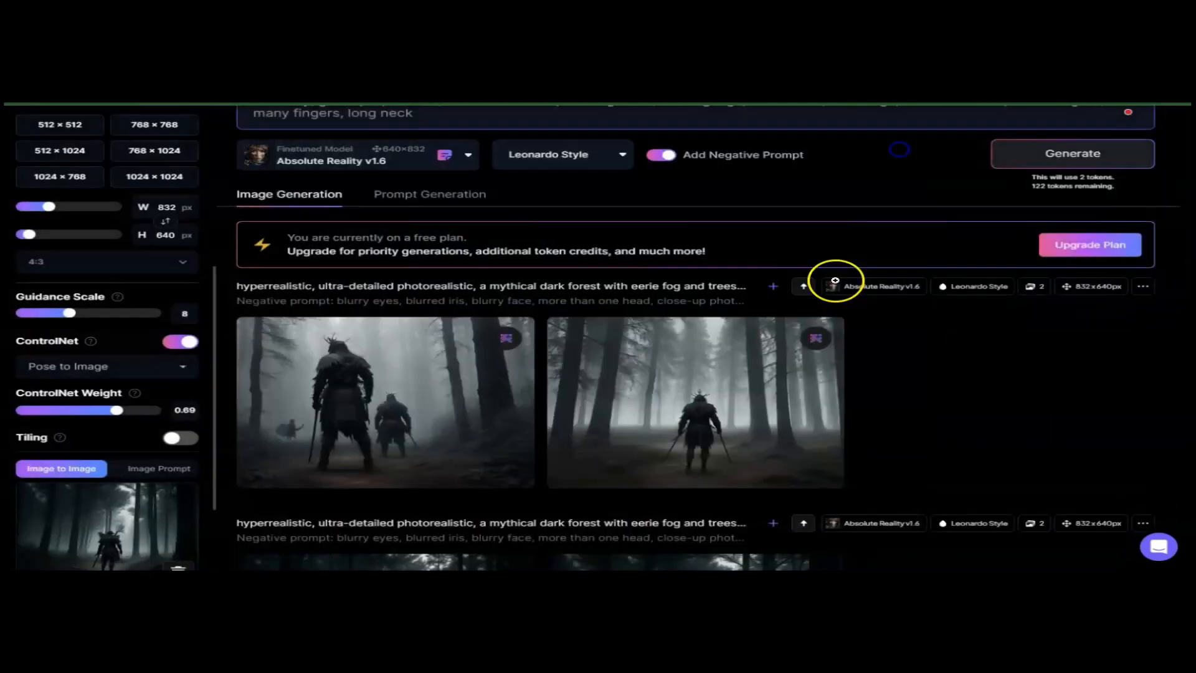
pyautogui.click(672, 379)
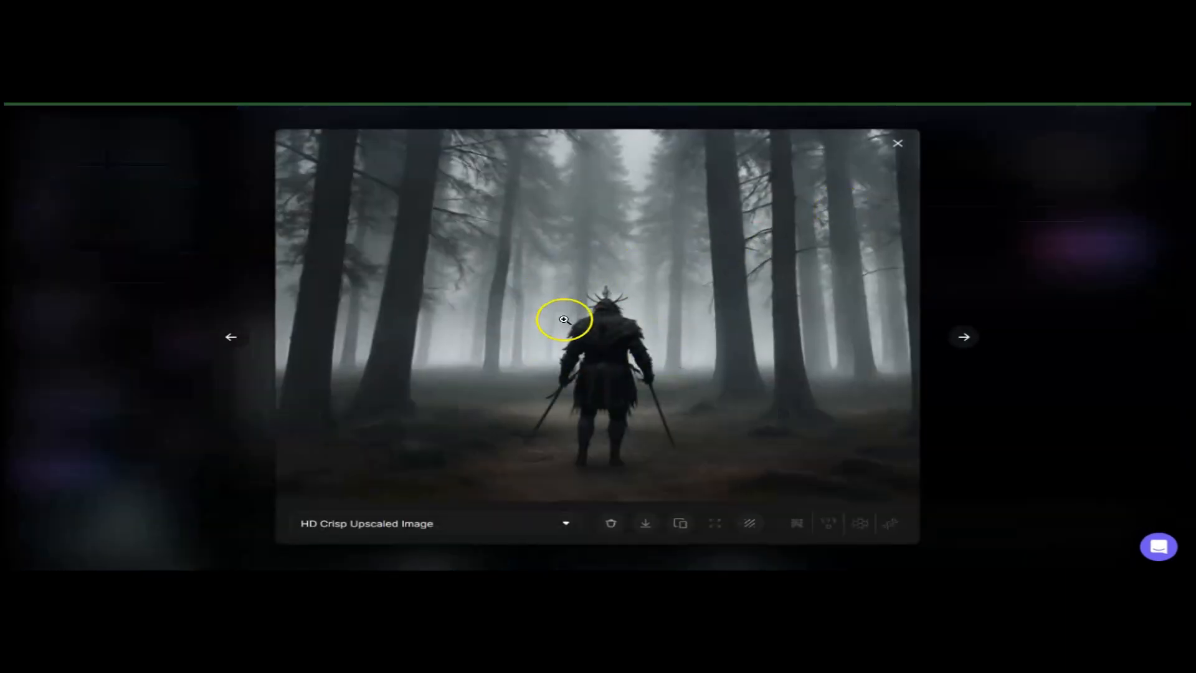
pyautogui.click(897, 144)
pyautogui.moveTo(635, 413)
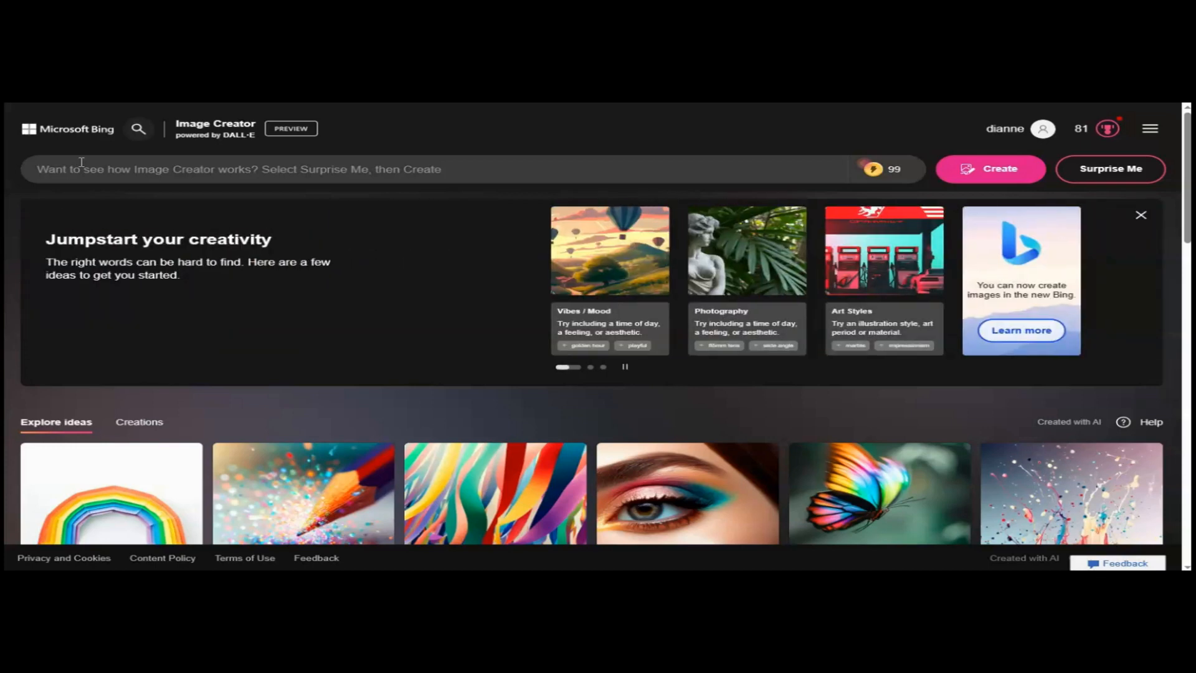
# Switch to Bing Image Creator, paste in the mythical dark forest warrior prompt and create images from it
pyautogui.click(81, 163)
pyautogui.click(85, 168)
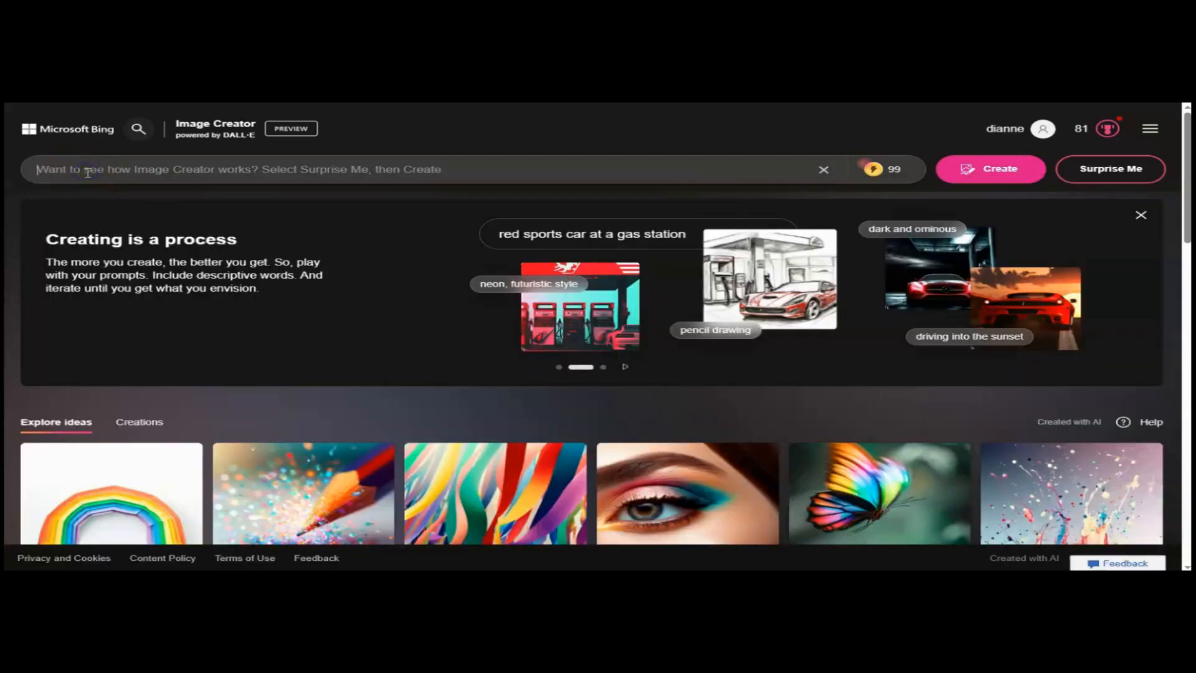
pyautogui.hotkey('ctrl', 'v')
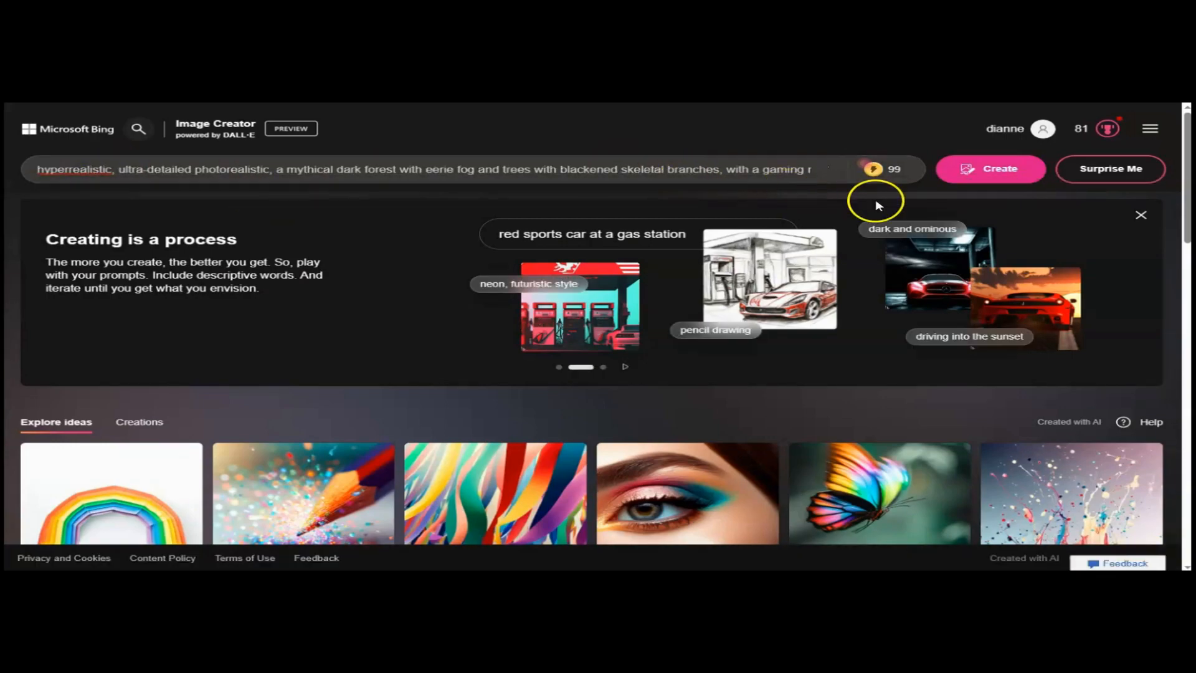
pyautogui.click(993, 173)
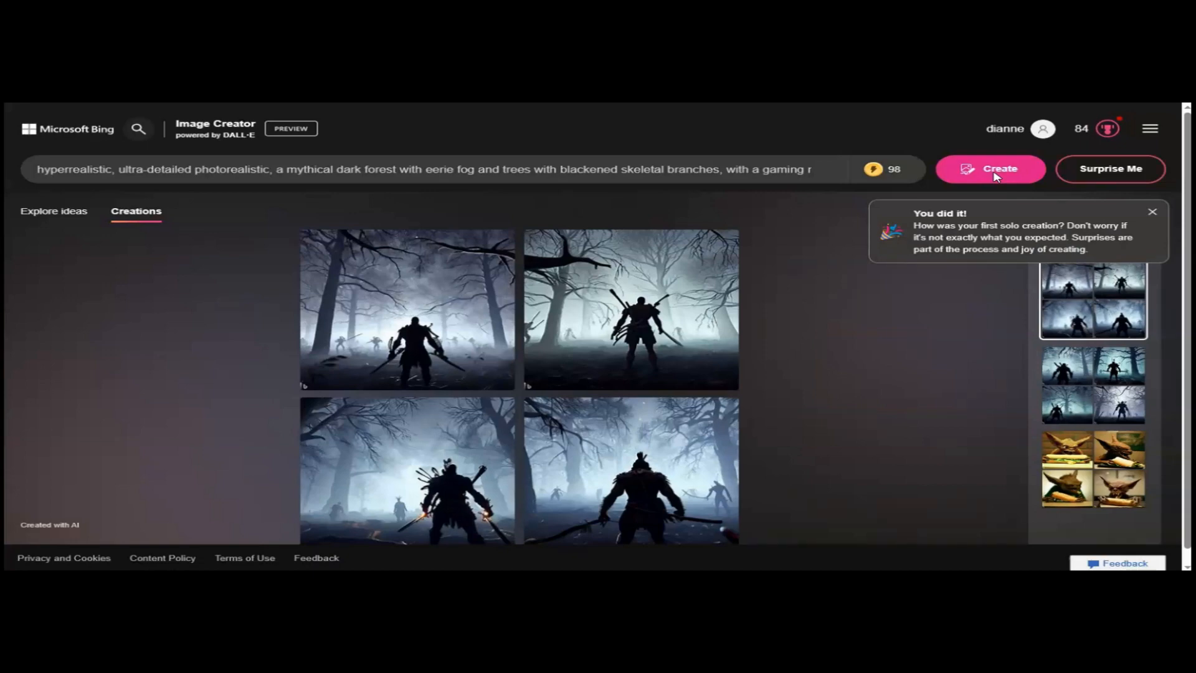
pyautogui.click(994, 176)
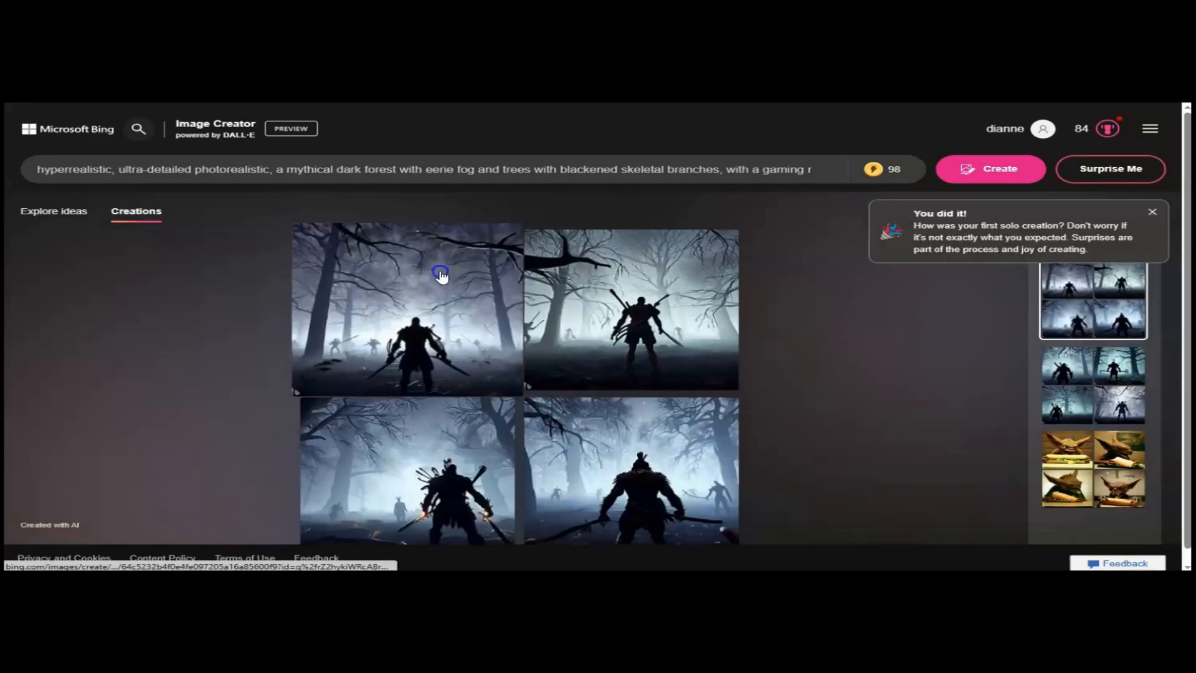
# View all four created forest warrior images enlarged, then return to the third one with the glowing swords
pyautogui.click(441, 273)
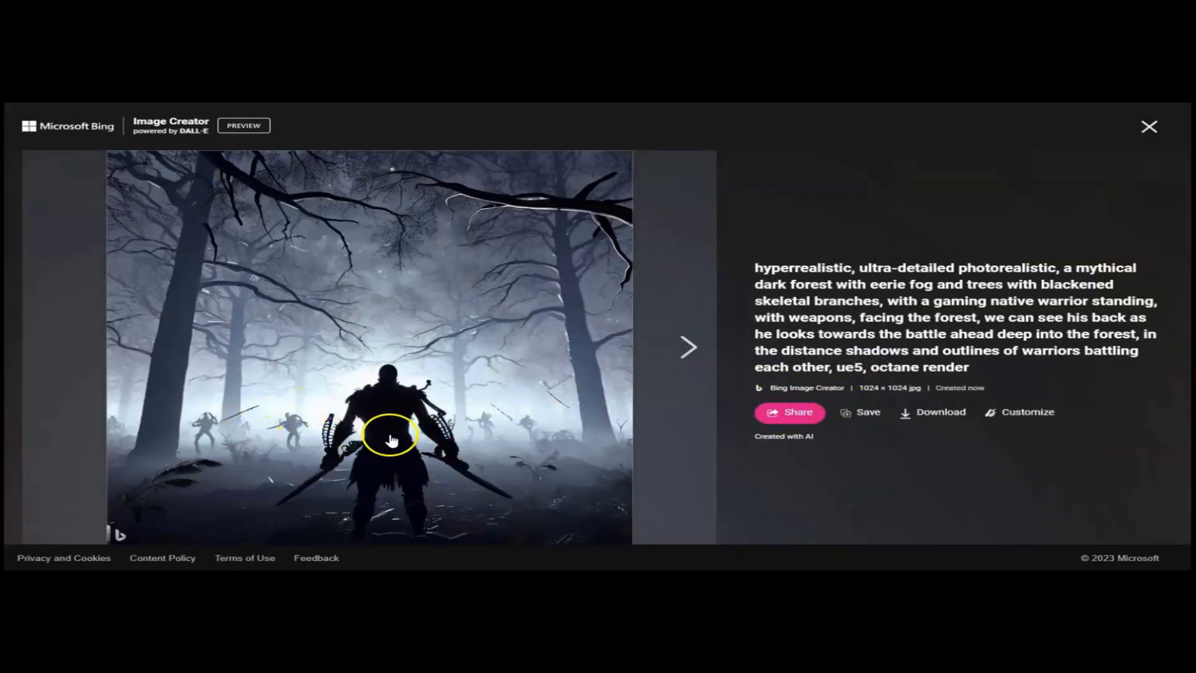
pyautogui.click(685, 345)
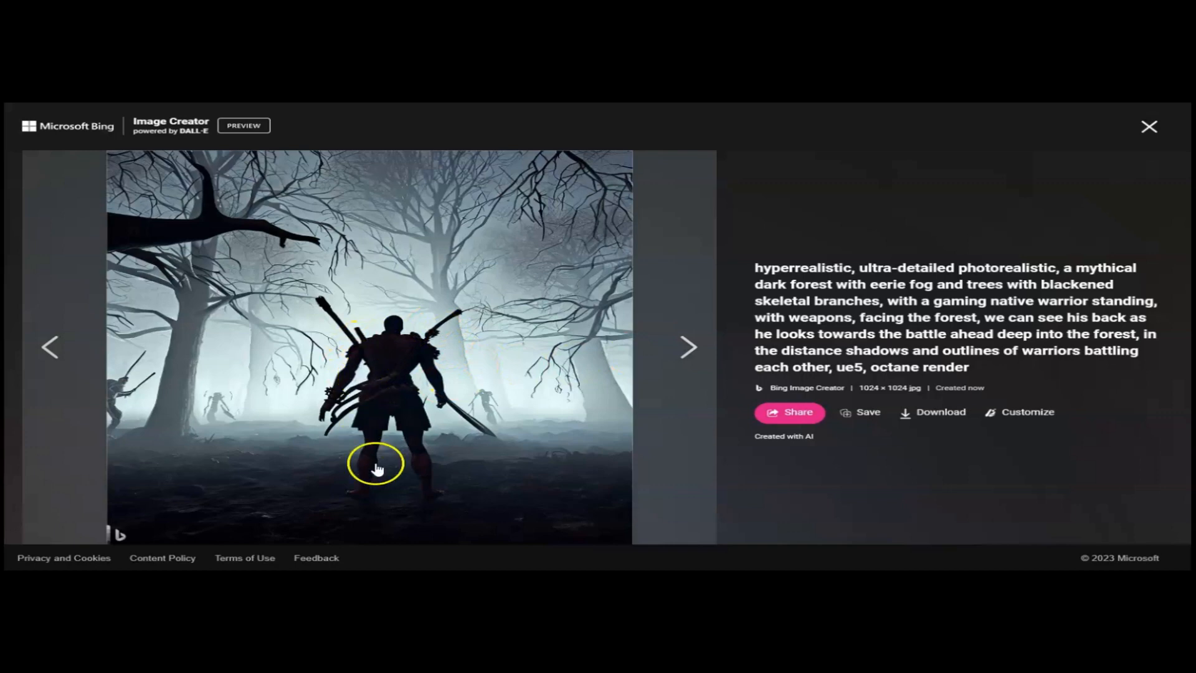
pyautogui.click(696, 352)
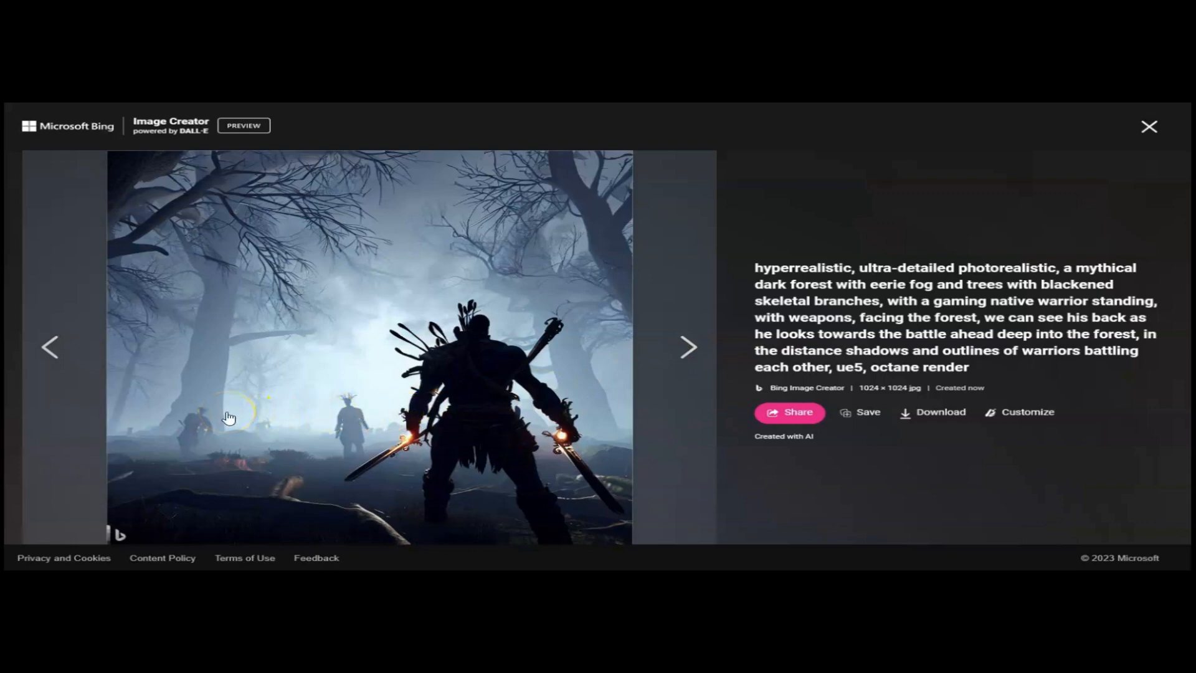
pyautogui.click(684, 351)
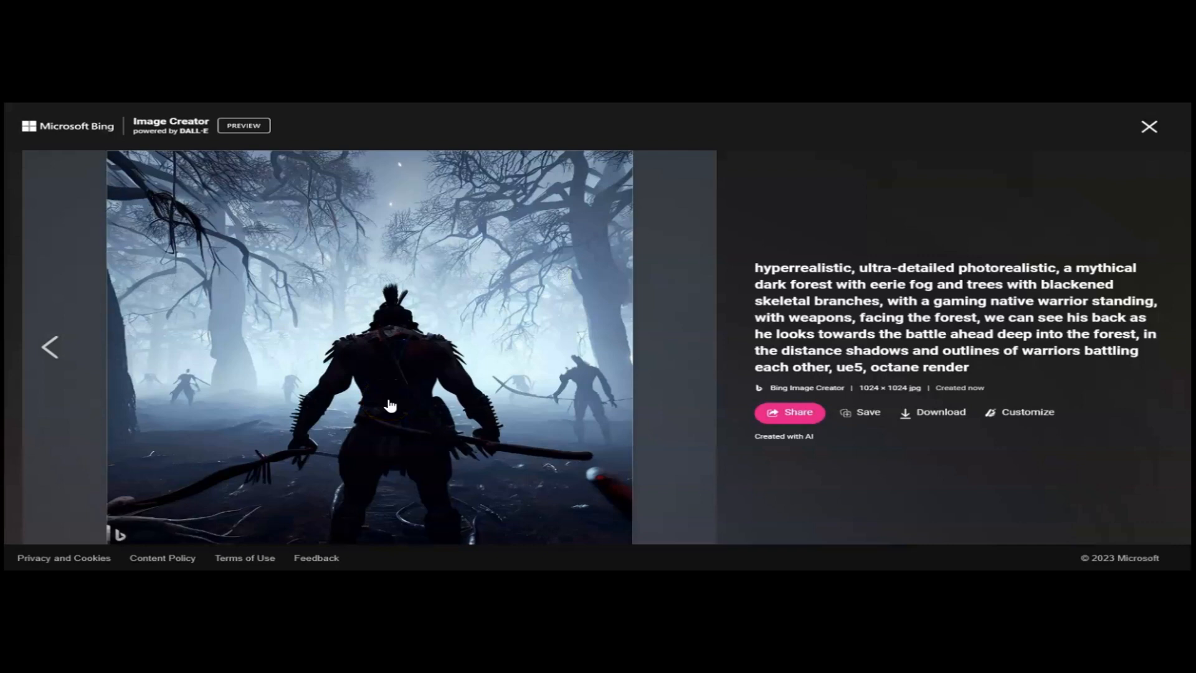
pyautogui.click(55, 342)
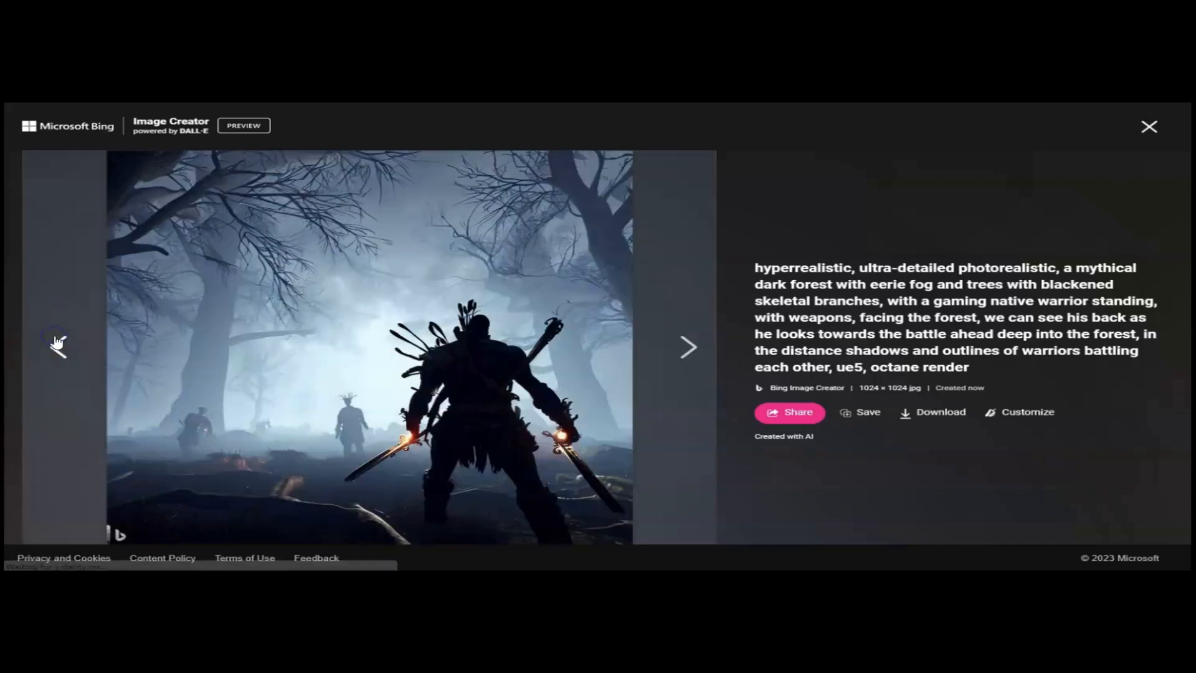
# Switch to Leonardo.Ai and replace the image-to-image input with the Bing-created forest warrior image, using Pose to Image ControlNet
pyautogui.click(56, 343)
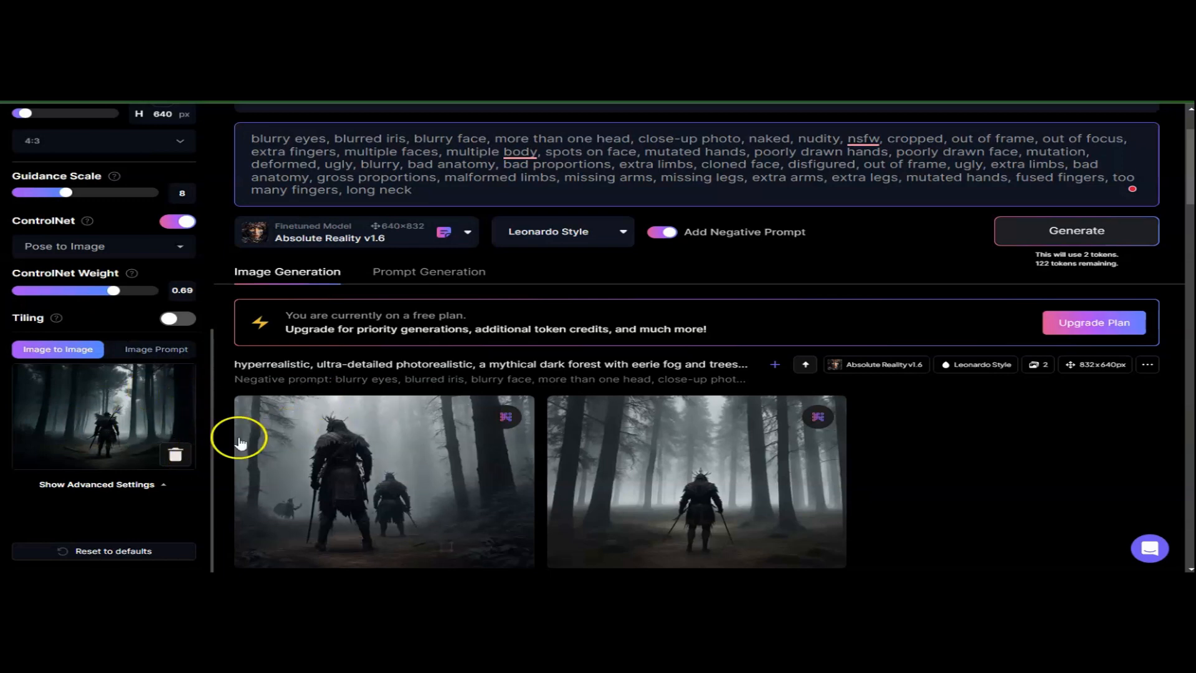
pyautogui.click(174, 454)
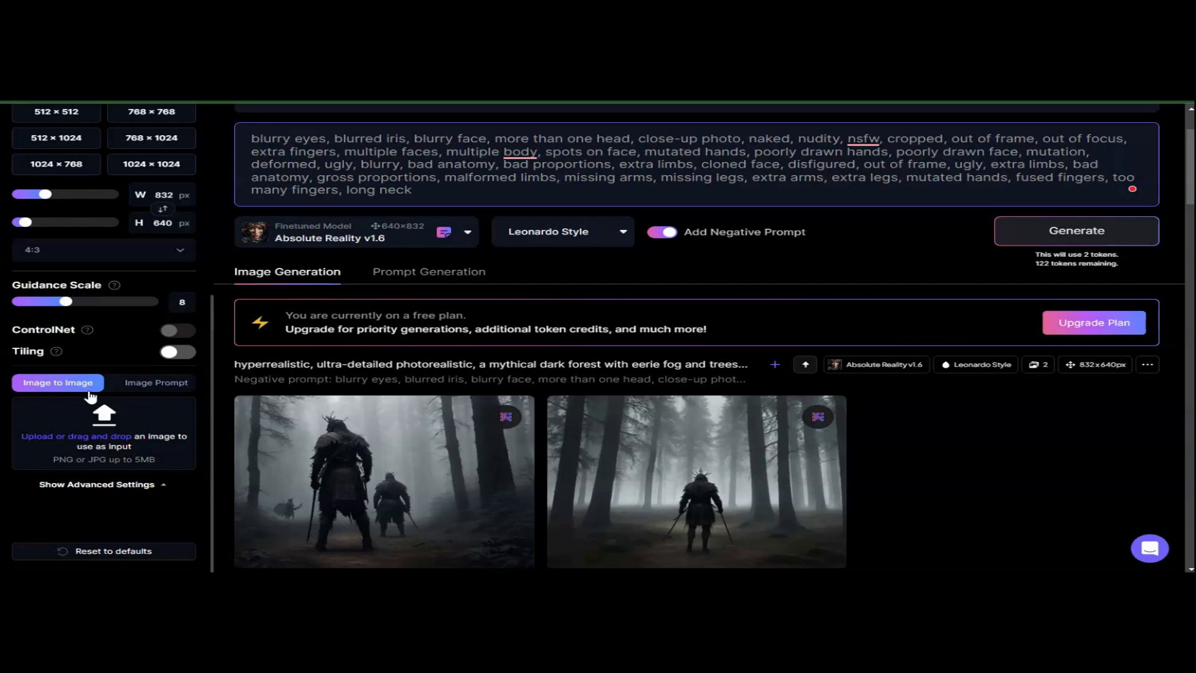
pyautogui.click(59, 438)
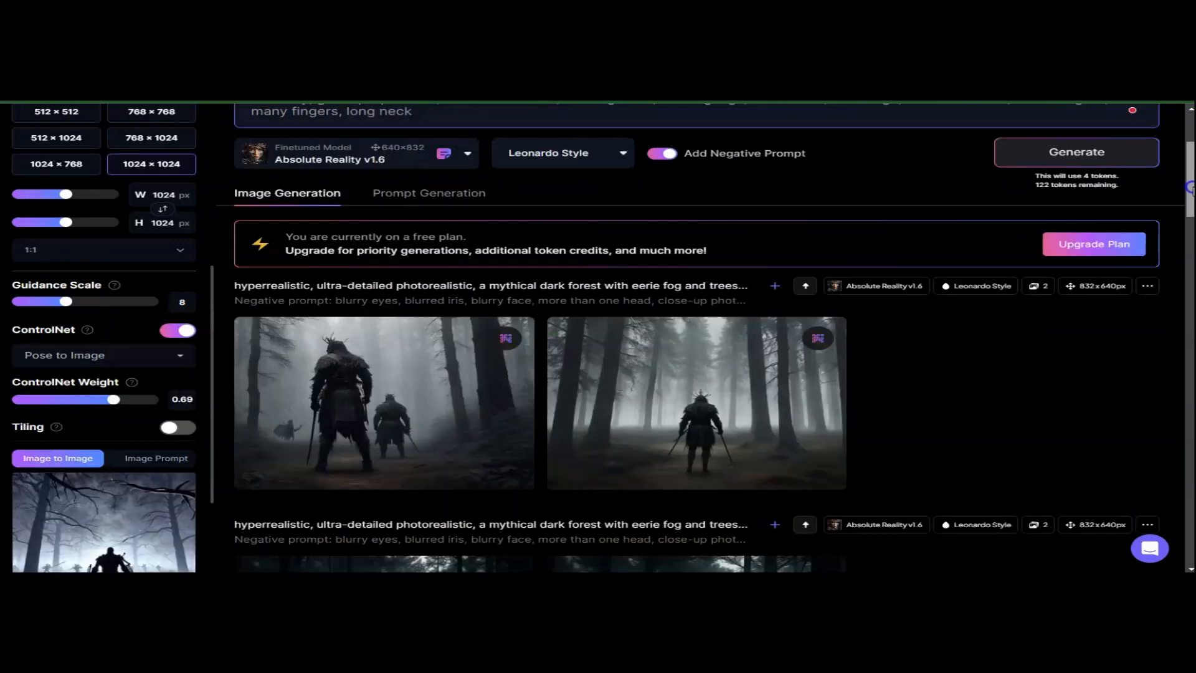
pyautogui.scroll(2, 527, 298)
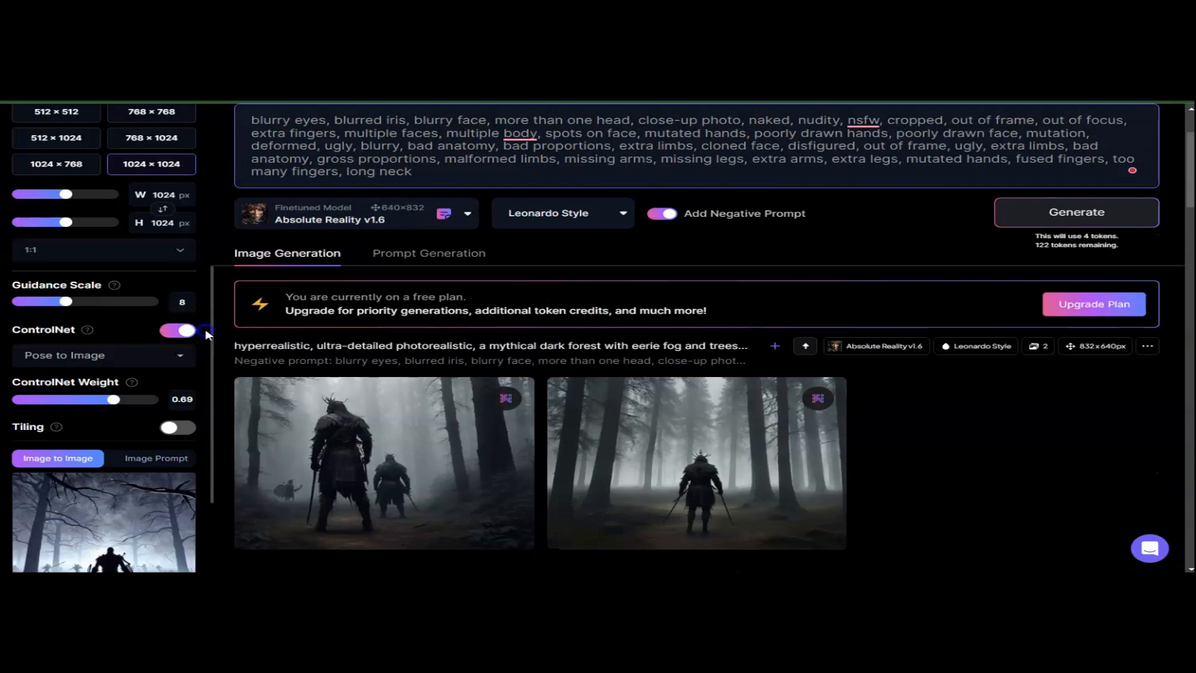
pyautogui.moveTo(211, 334); pyautogui.dragTo(212, 401)
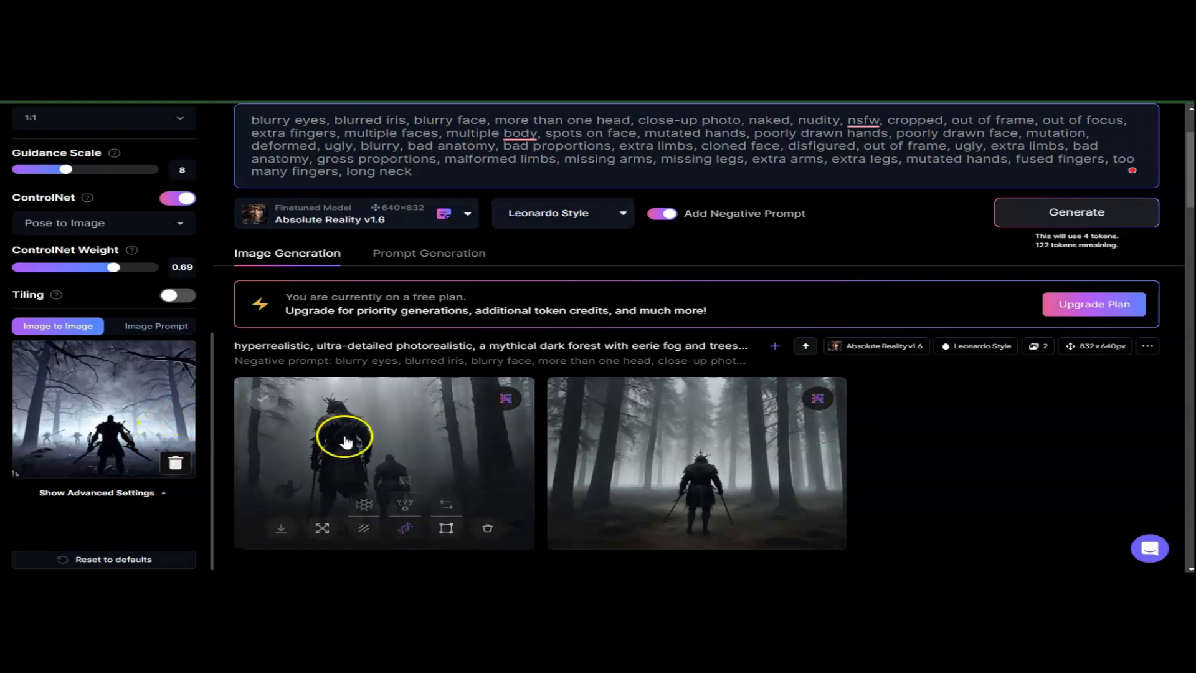
# Set the image size to 816 × 640 px at 4:3 and generate images from the Bing reference
pyautogui.moveTo(1192, 187); pyautogui.dragTo(1191, 183)
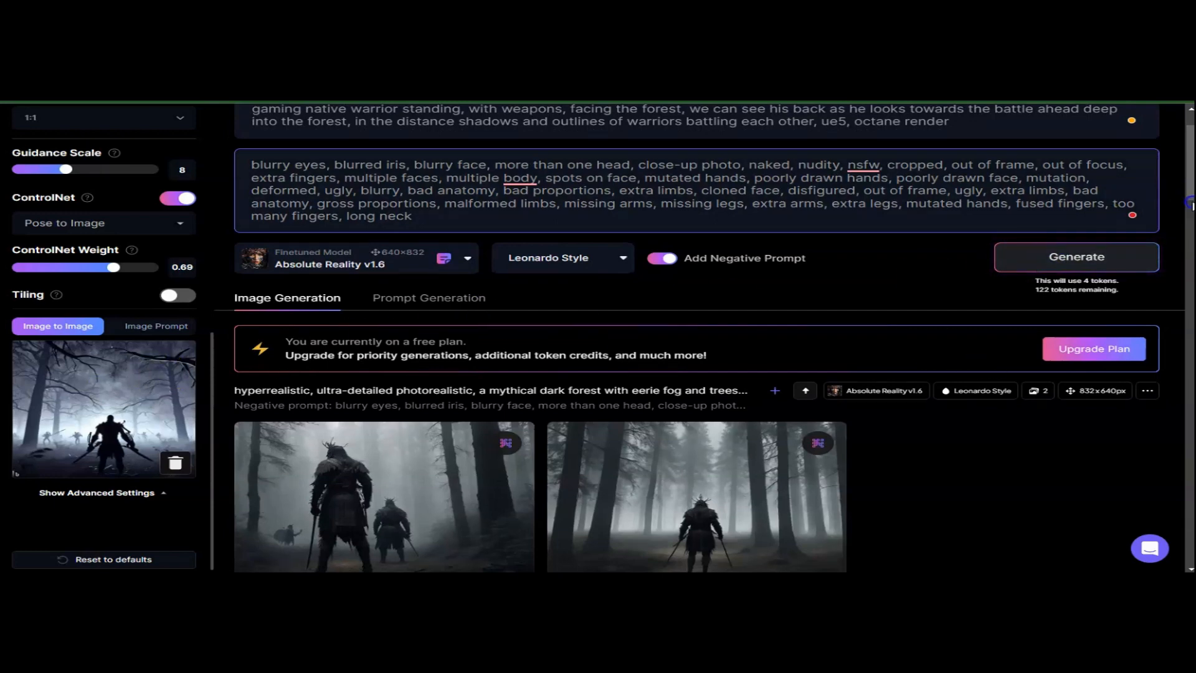
pyautogui.moveTo(1191, 198); pyautogui.dragTo(1191, 194)
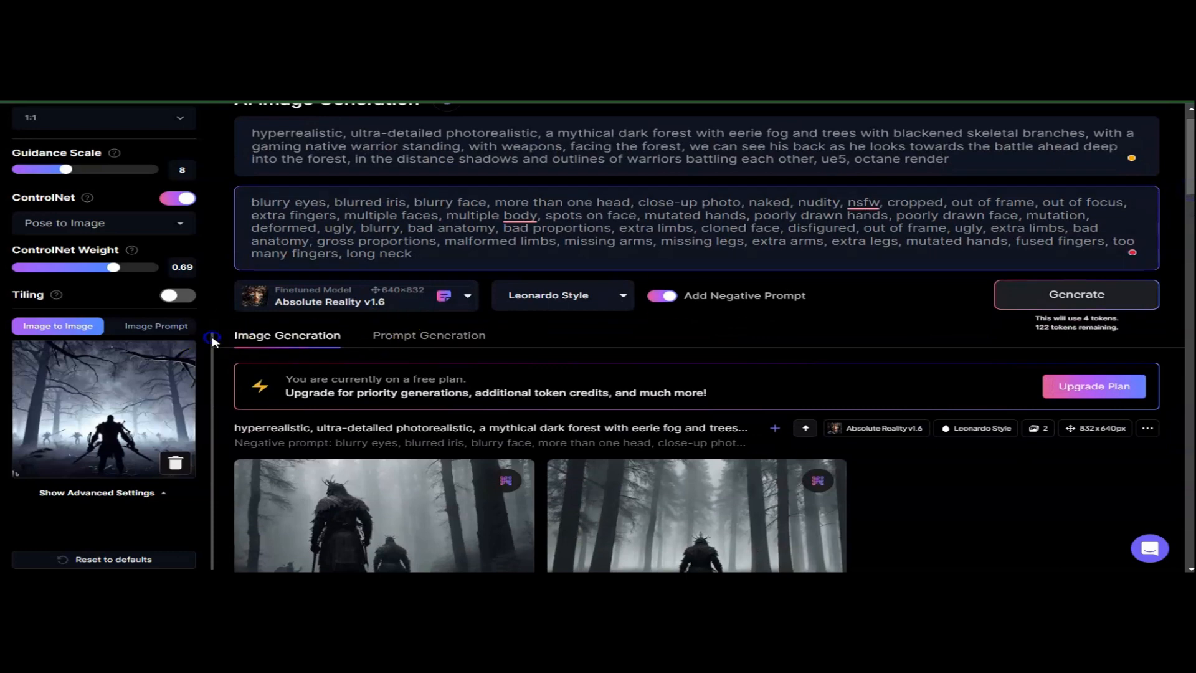
pyautogui.moveTo(213, 339); pyautogui.dragTo(218, 268)
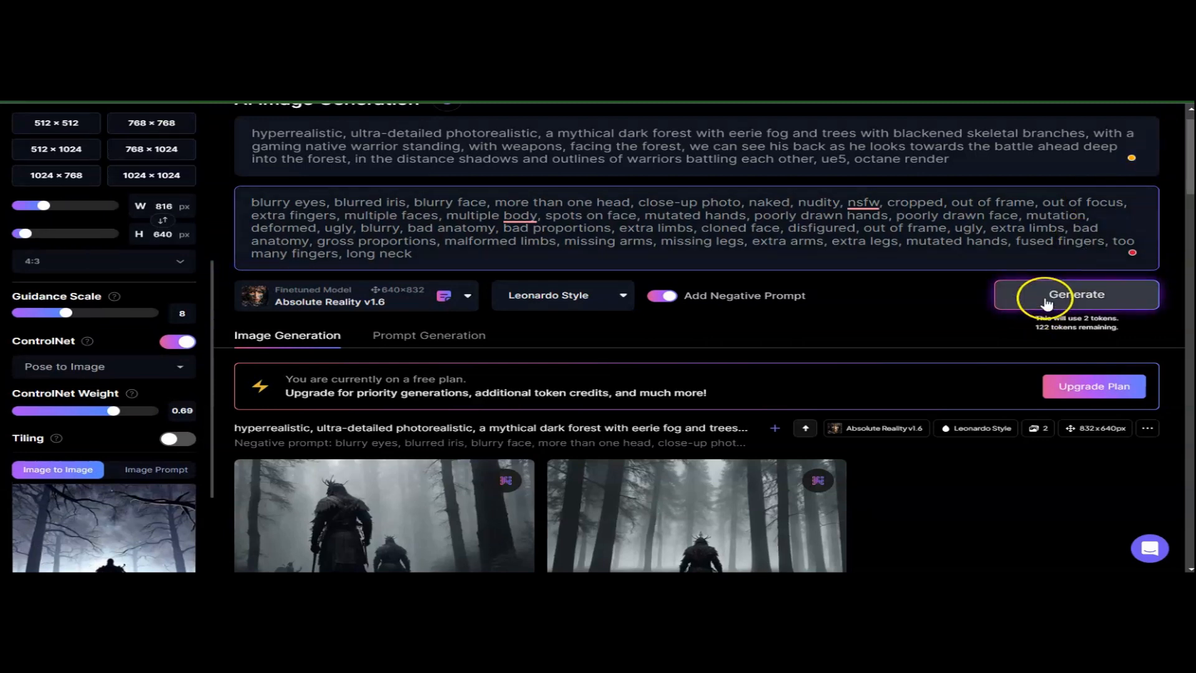
pyautogui.click(1047, 302)
pyautogui.scroll(-3, 1192, 206)
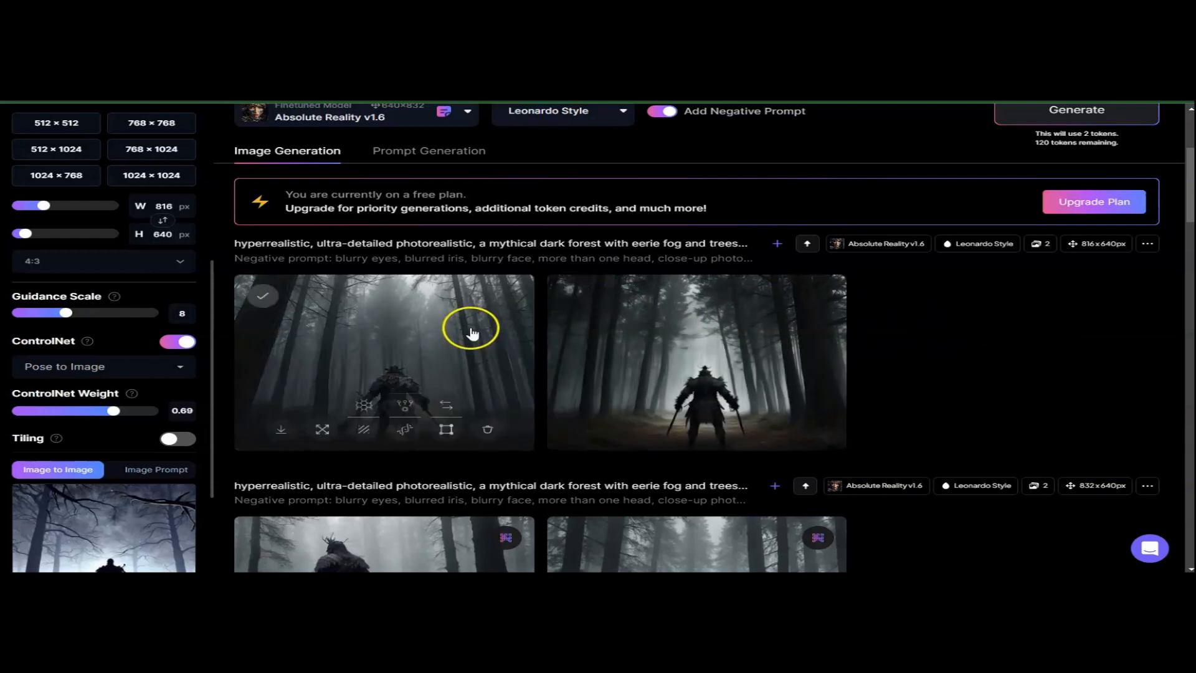
# View both newly generated warrior images enlarged, zooming in on the first one to inspect its full height
pyautogui.click(462, 331)
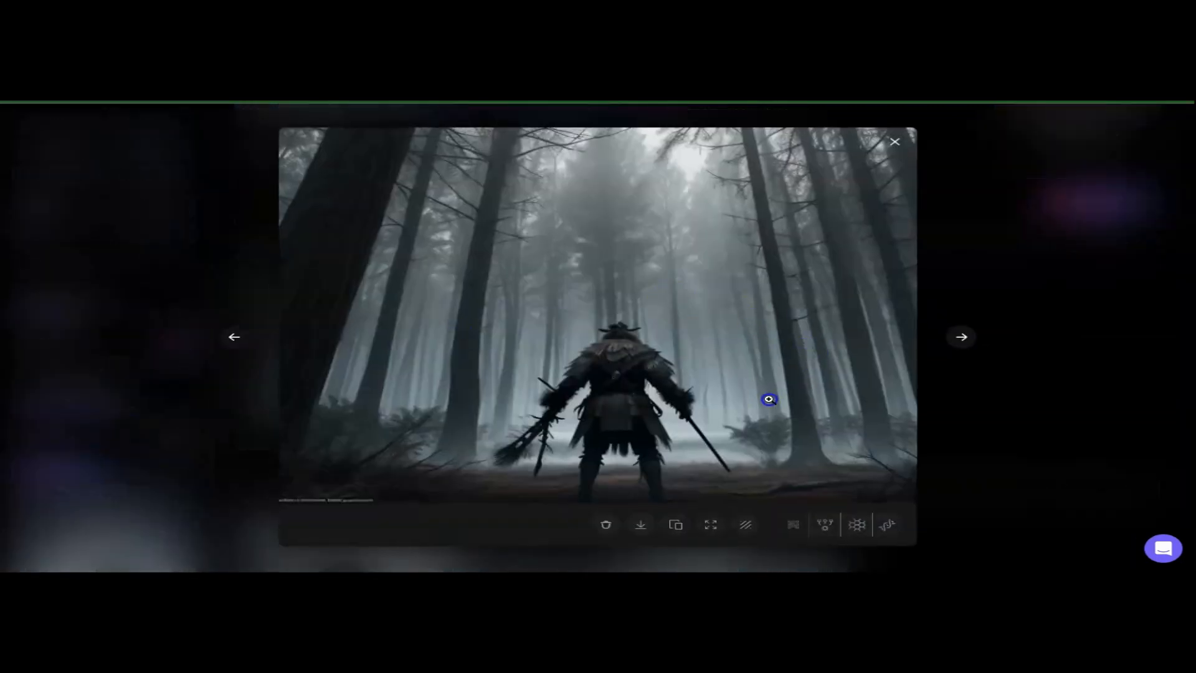
pyautogui.click(493, 435)
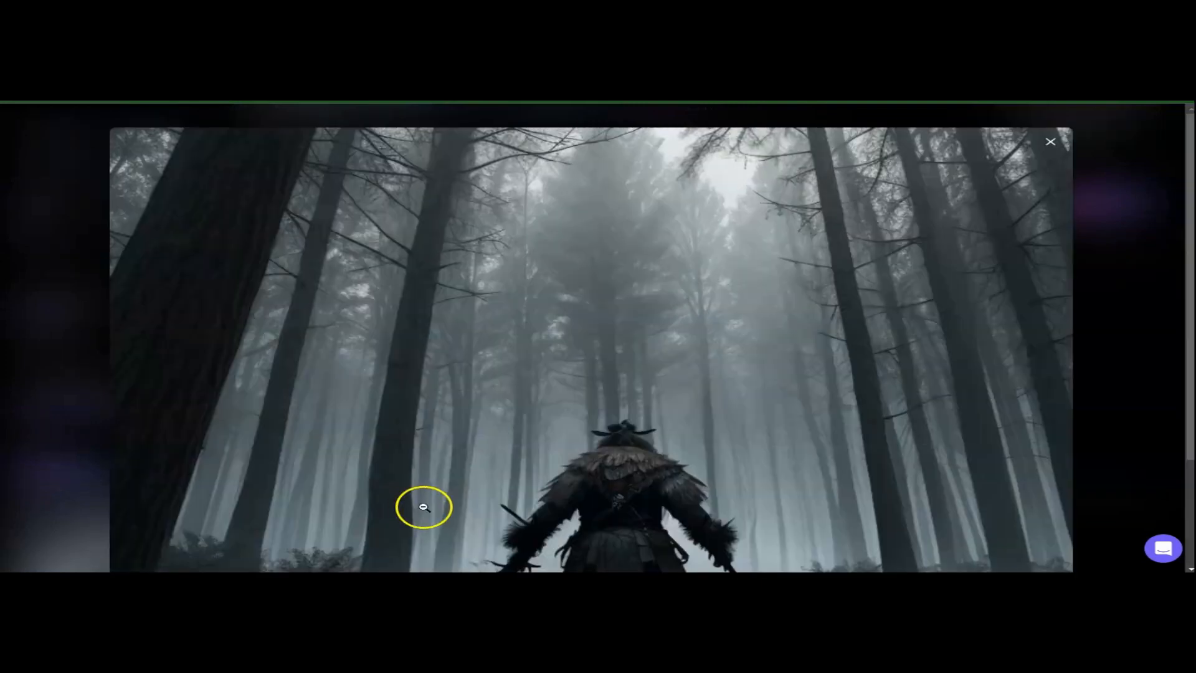
pyautogui.moveTo(1187, 177); pyautogui.dragTo(1187, 267)
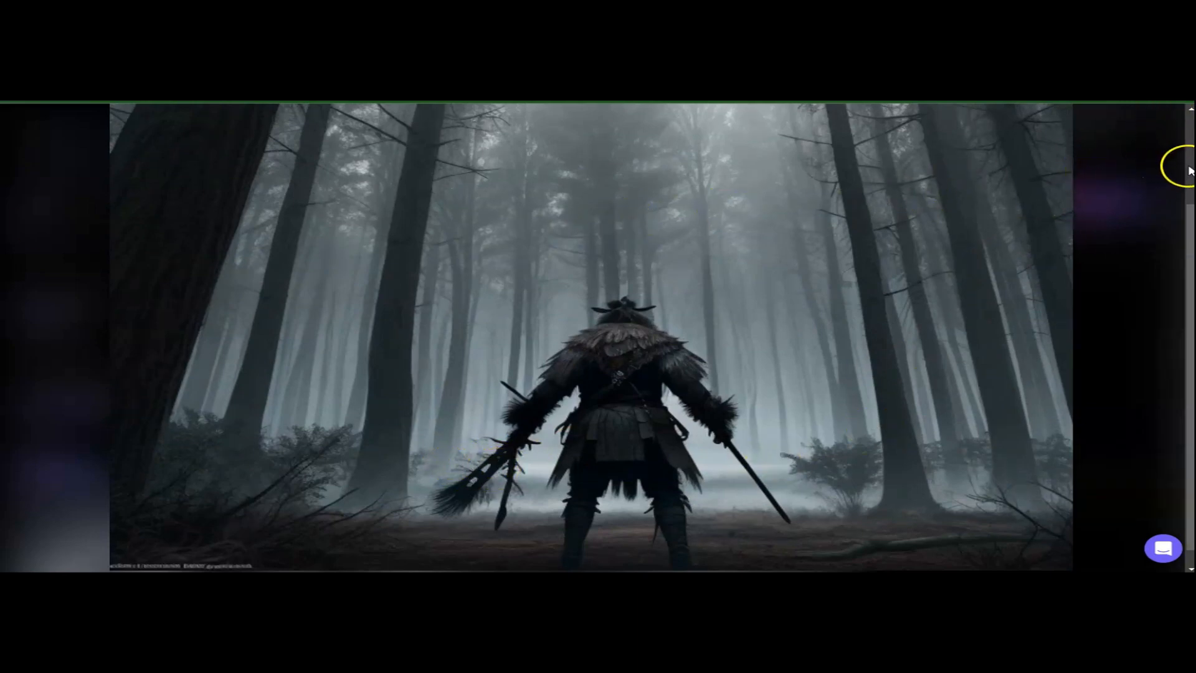
pyautogui.scroll(2, 1188, 155)
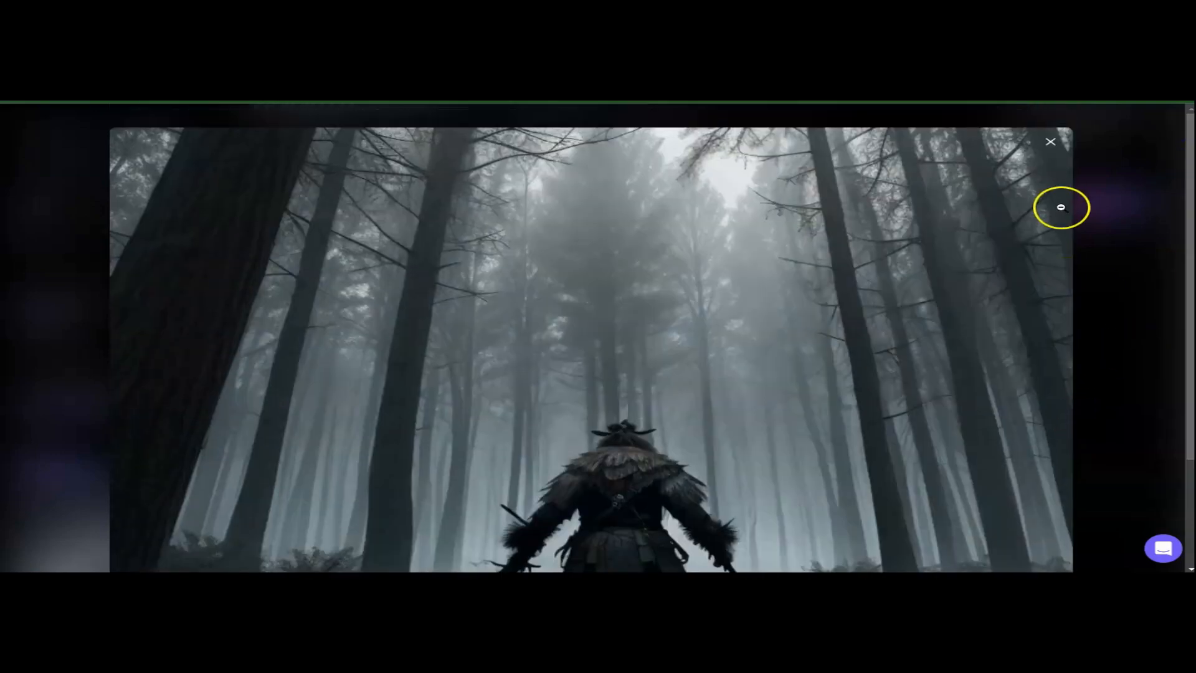
pyautogui.click(1052, 154)
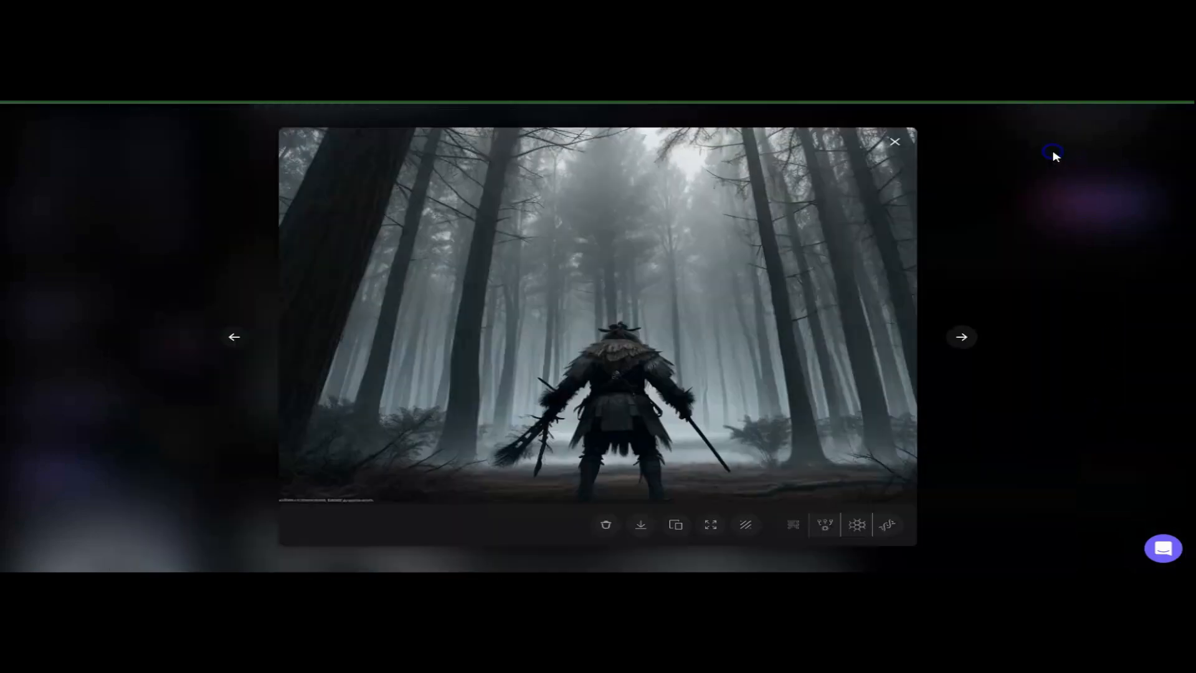
pyautogui.click(964, 339)
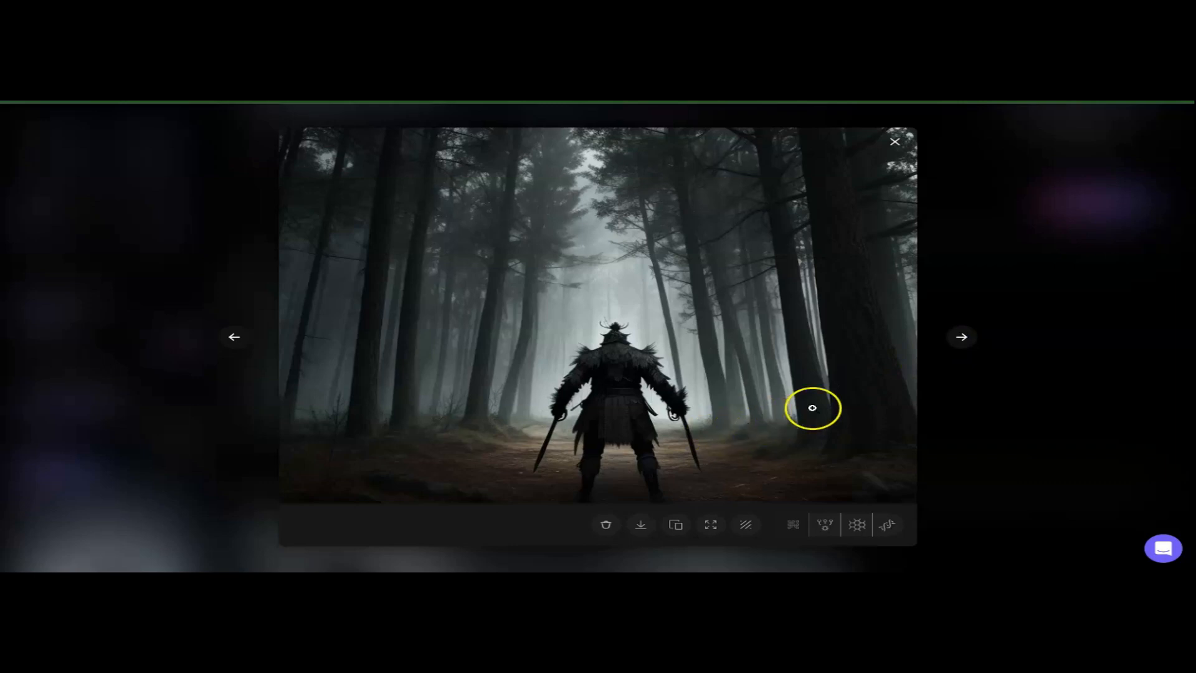
pyautogui.click(894, 142)
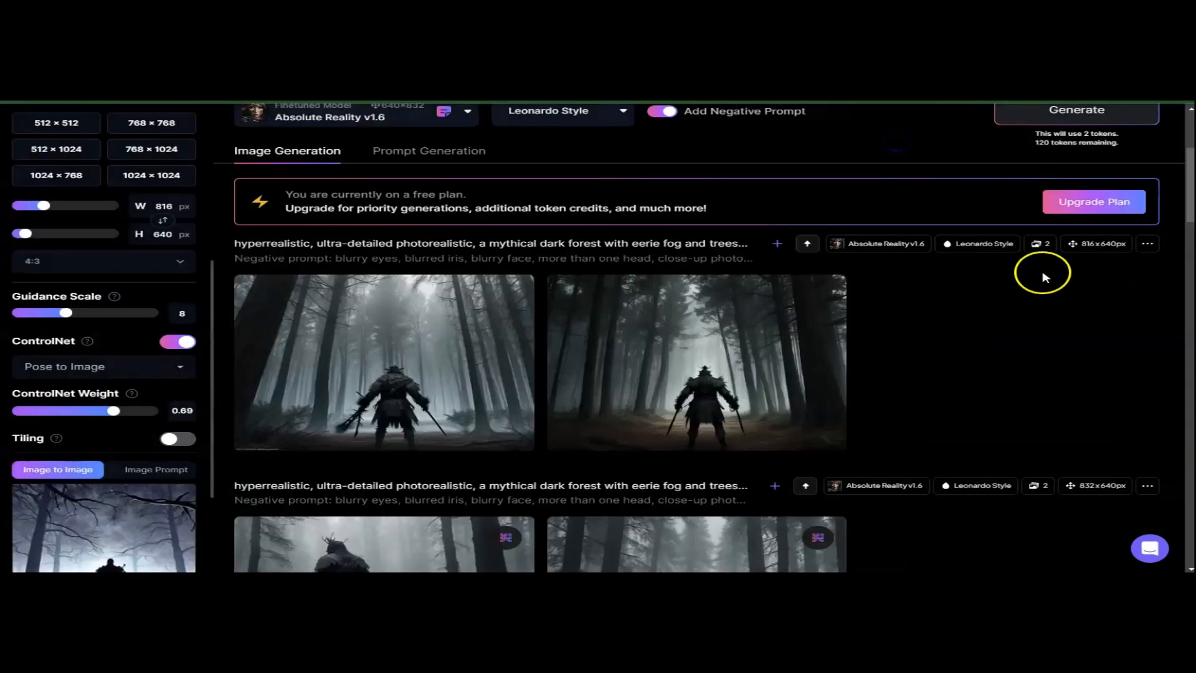
# Set the ControlNet weight to 0.68, change its mode to Edge to Image, and generate new images
pyautogui.scroll(-1, 1058, 255)
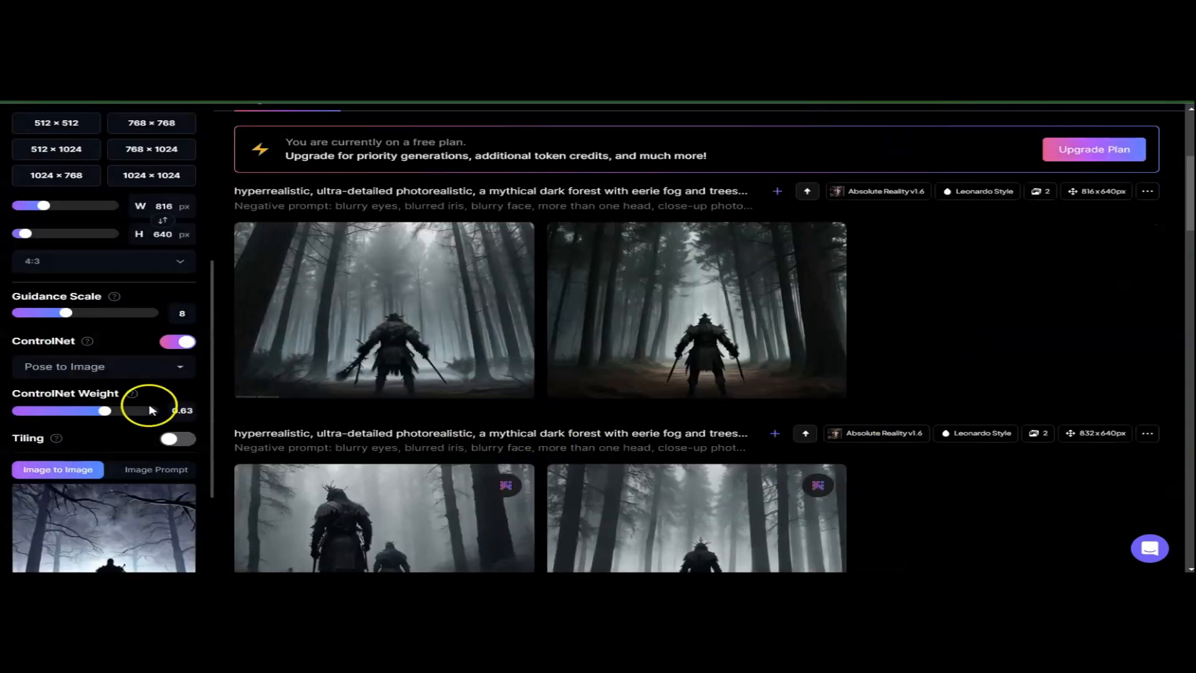
pyautogui.moveTo(119, 412); pyautogui.dragTo(126, 411)
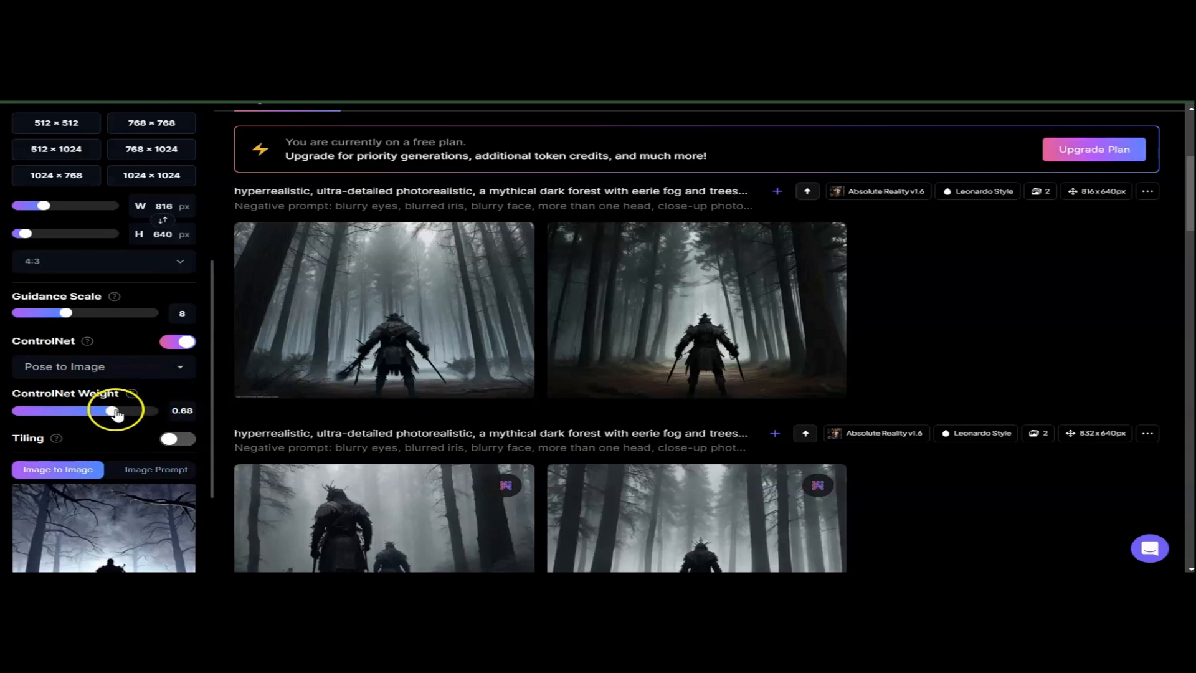
pyautogui.click(179, 369)
pyautogui.click(132, 403)
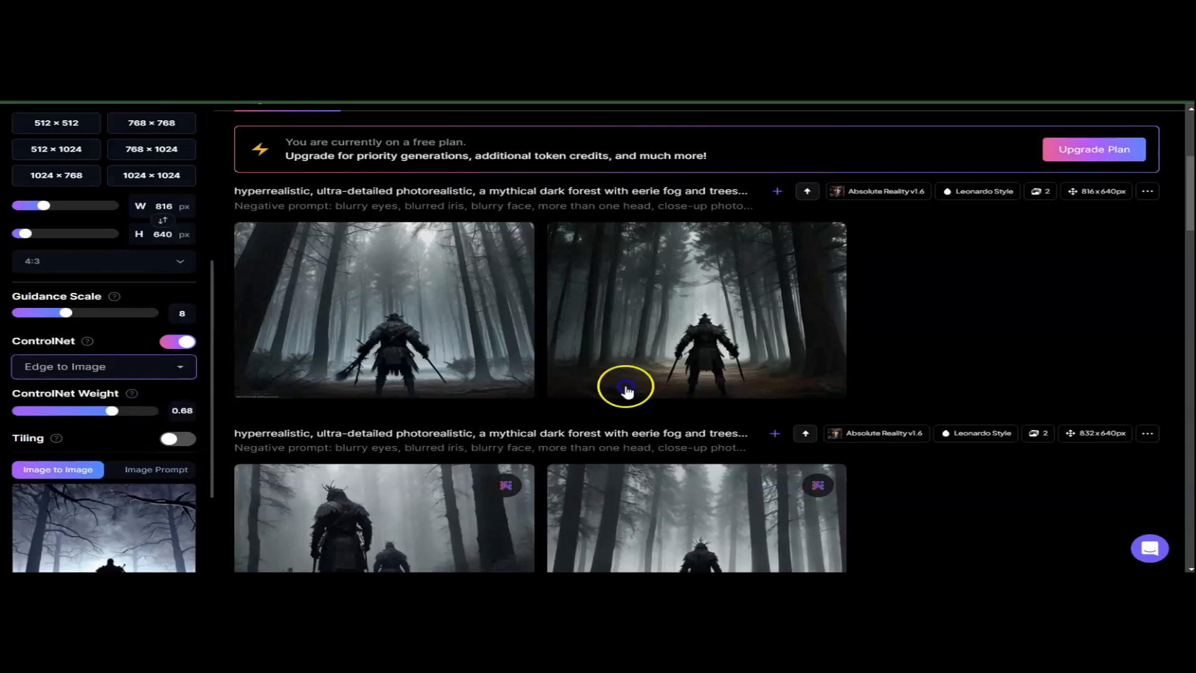
pyautogui.moveTo(1190, 213)
pyautogui.mouseDown()
pyautogui.moveTo(1190, 226)
pyautogui.moveTo(1191, 211)
pyautogui.mouseUp()
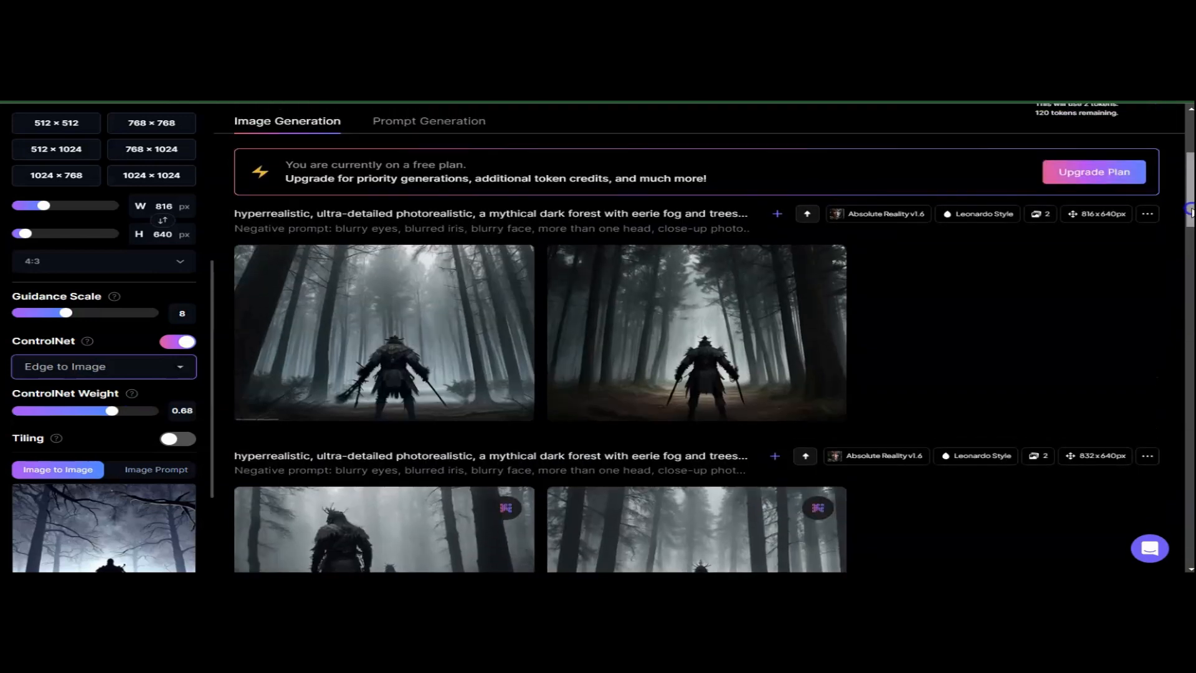
pyautogui.scroll(2, 1191, 215)
pyautogui.click(1106, 159)
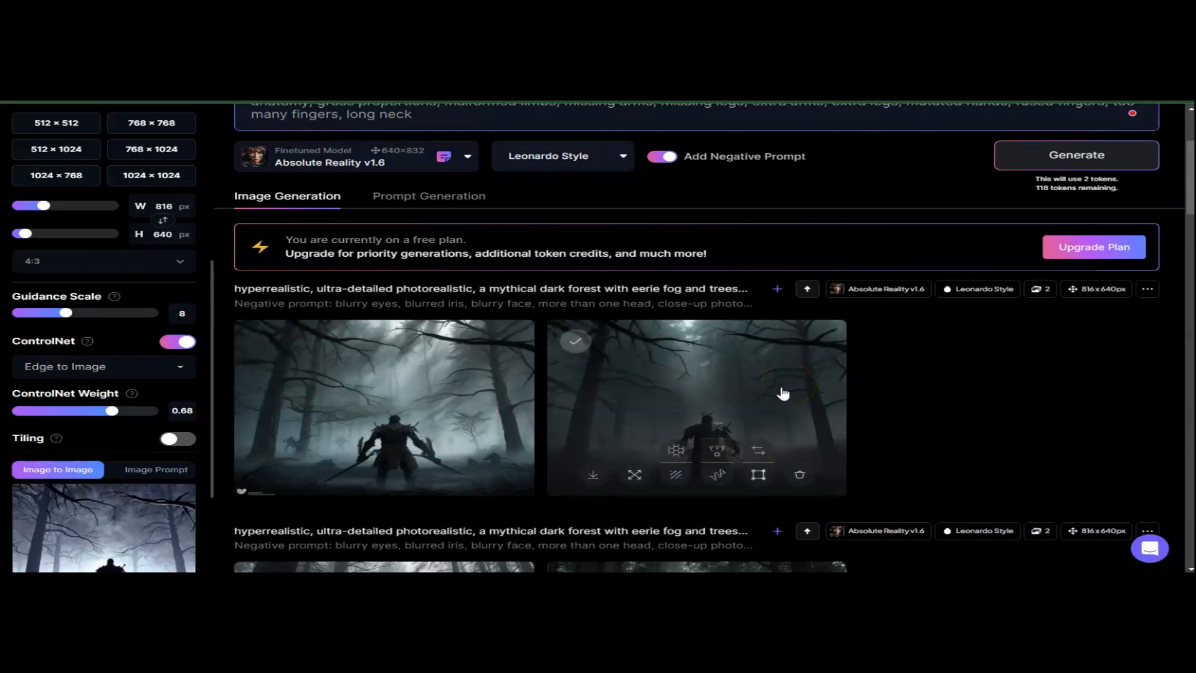
# Set the image width to 832 px and view the second Edge to Image result enlarged
pyautogui.click(47, 206)
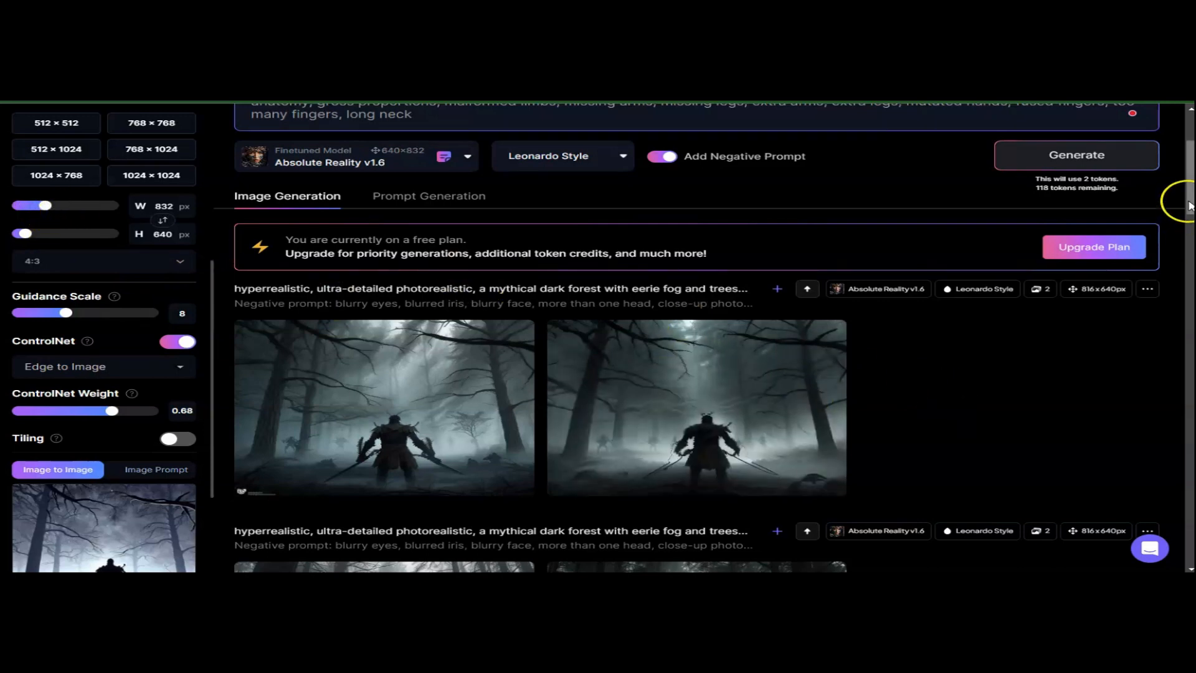
pyautogui.moveTo(1188, 193); pyautogui.dragTo(1189, 223)
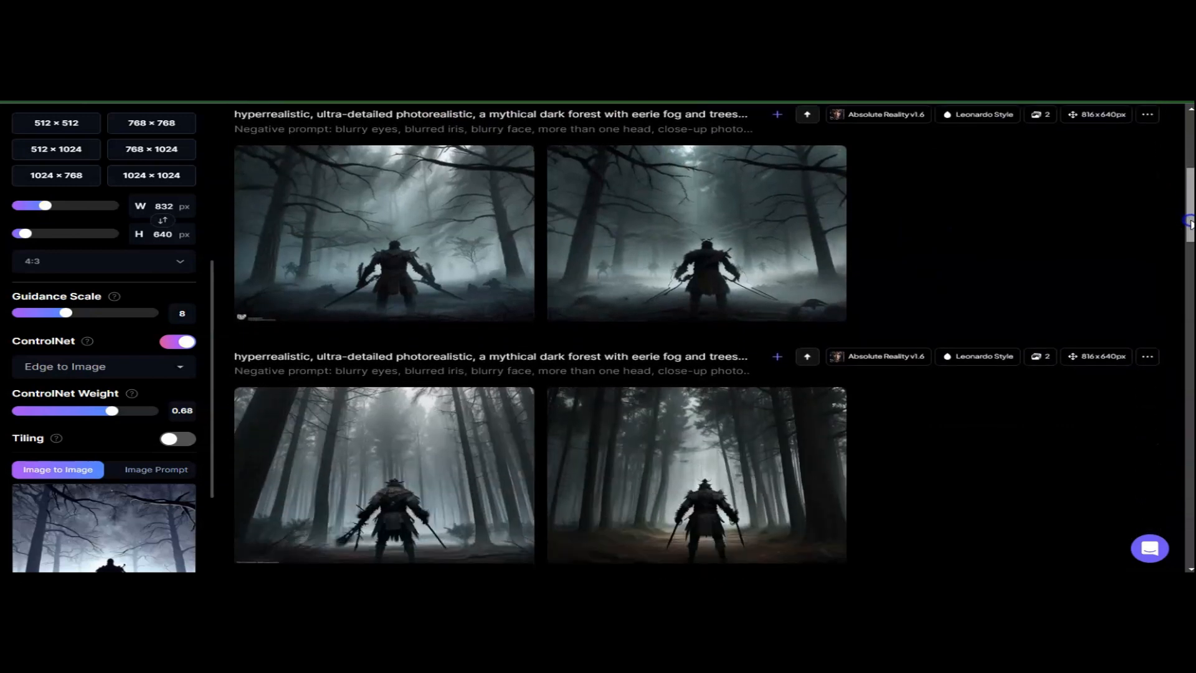
pyautogui.click(660, 228)
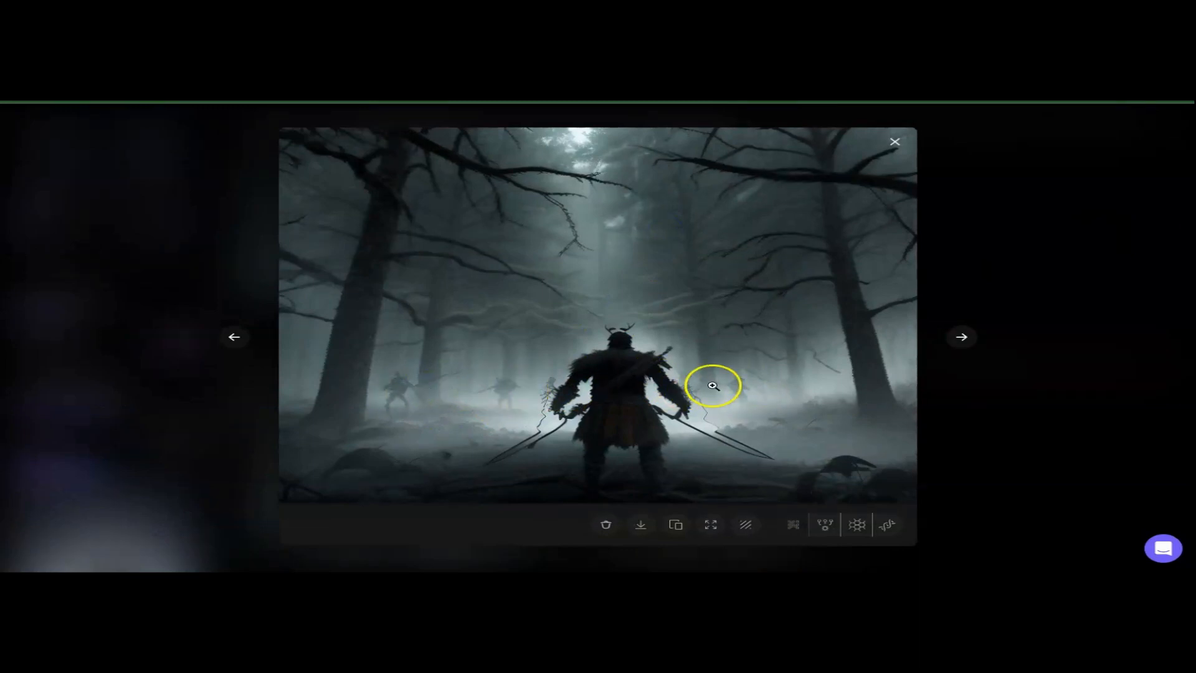
pyautogui.click(894, 145)
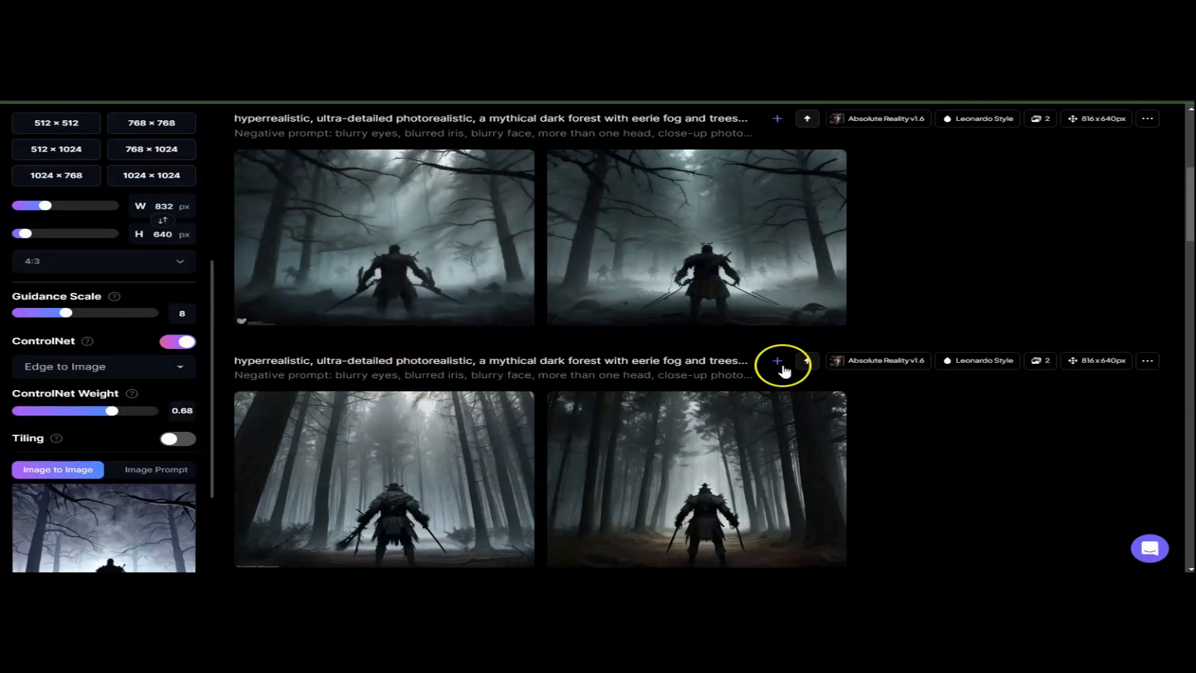
# Generate images at 832 × 640 px, followed by another set at 1024 × 1024 px
pyautogui.moveTo(803, 304)
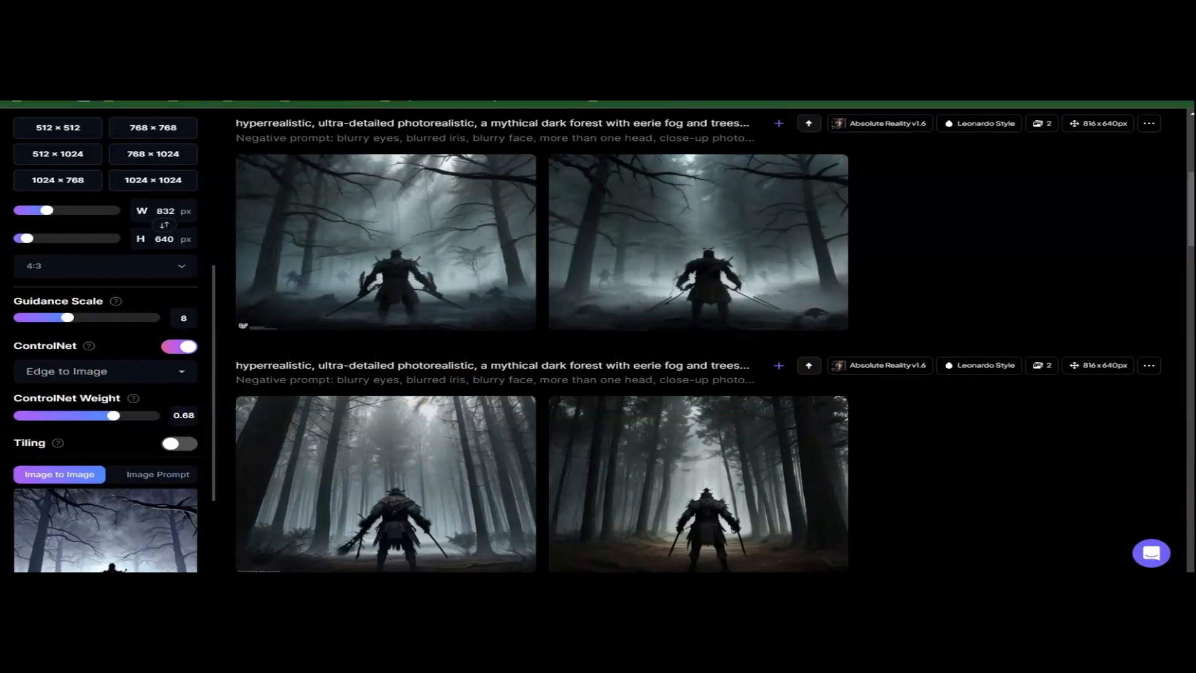
pyautogui.moveTo(1190, 224); pyautogui.dragTo(1191, 201)
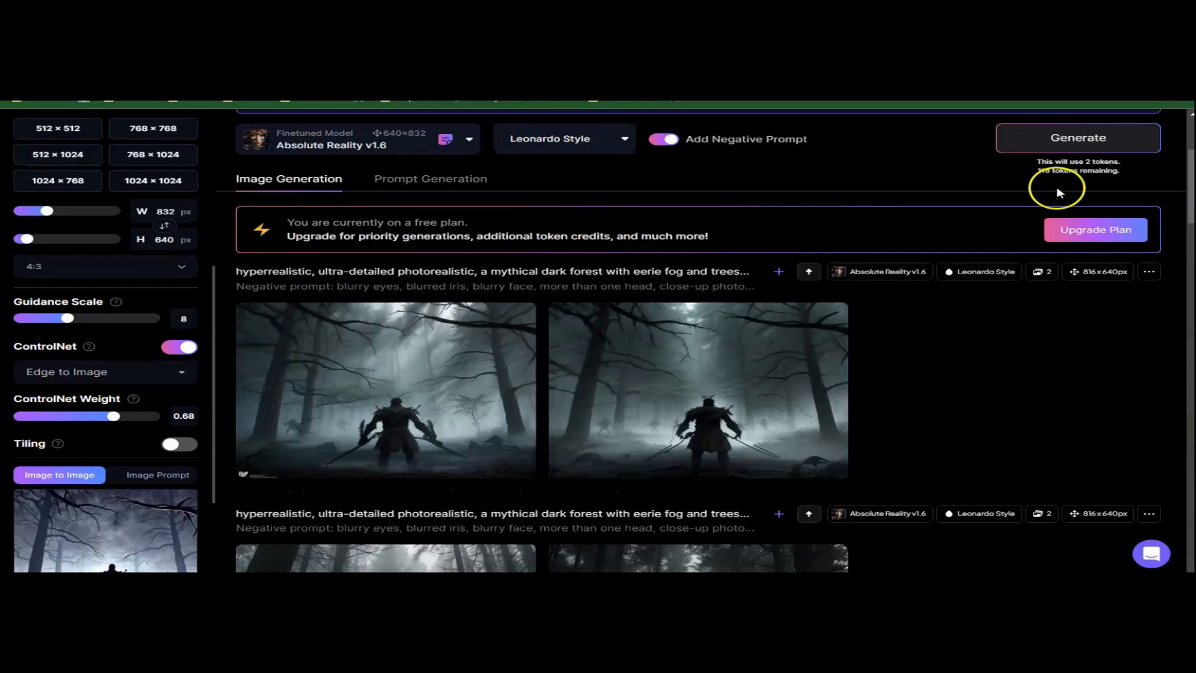
pyautogui.click(1079, 138)
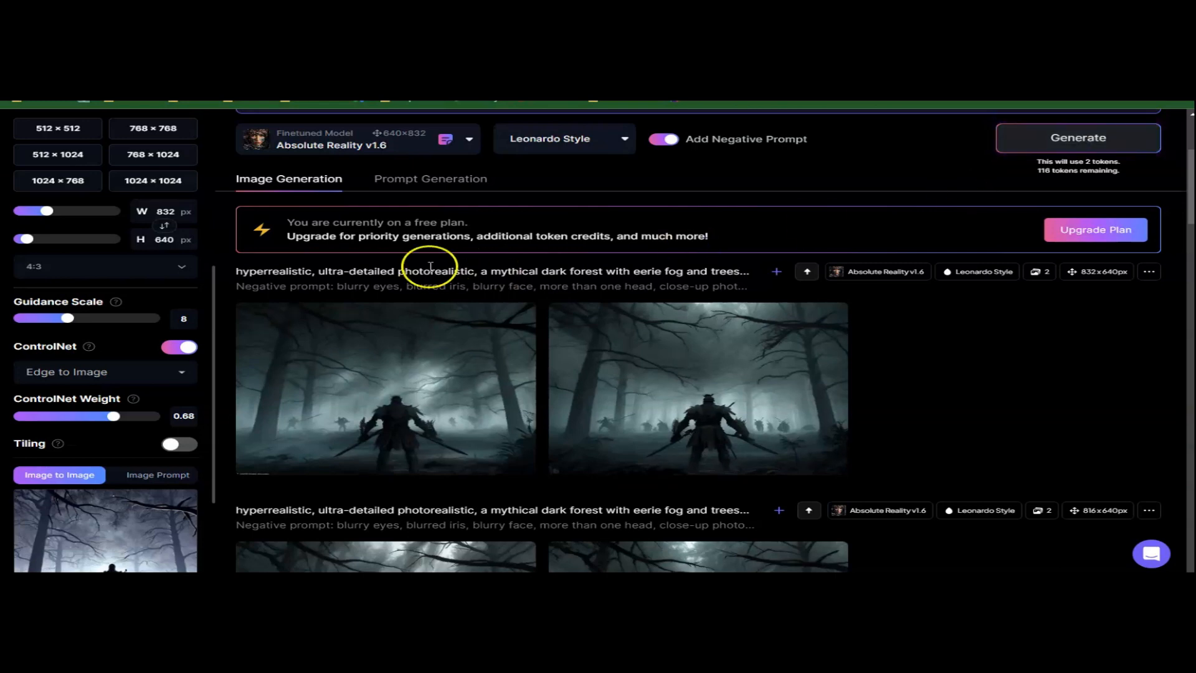
pyautogui.click(179, 184)
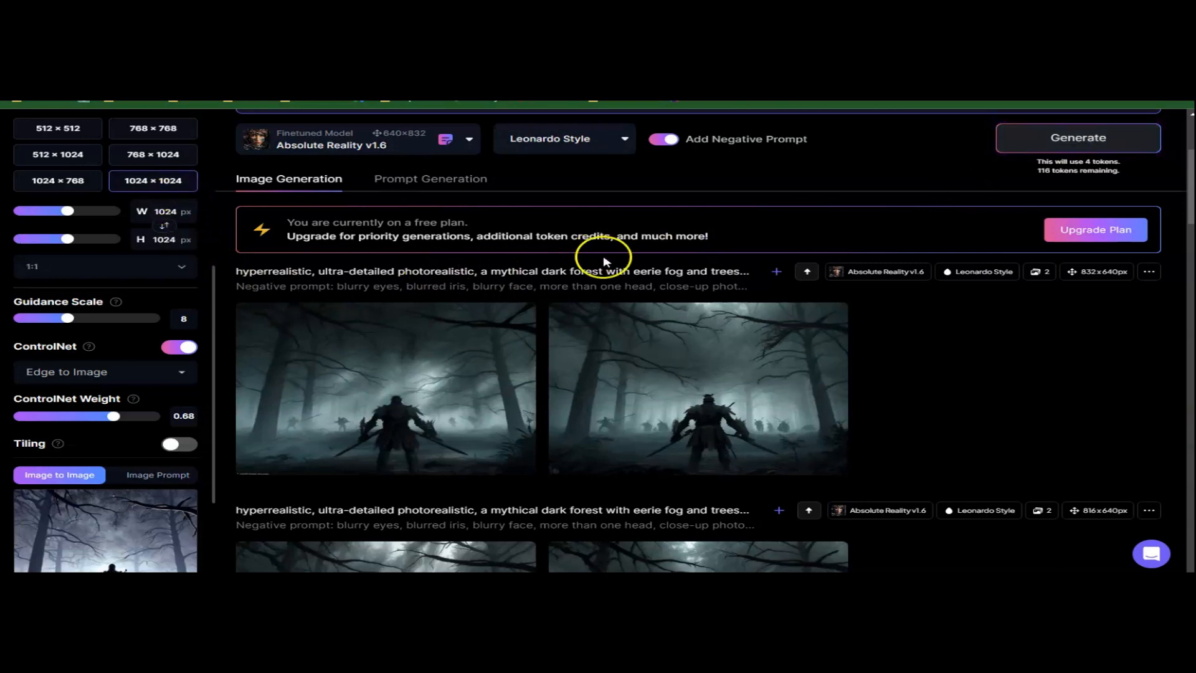
pyautogui.click(1121, 138)
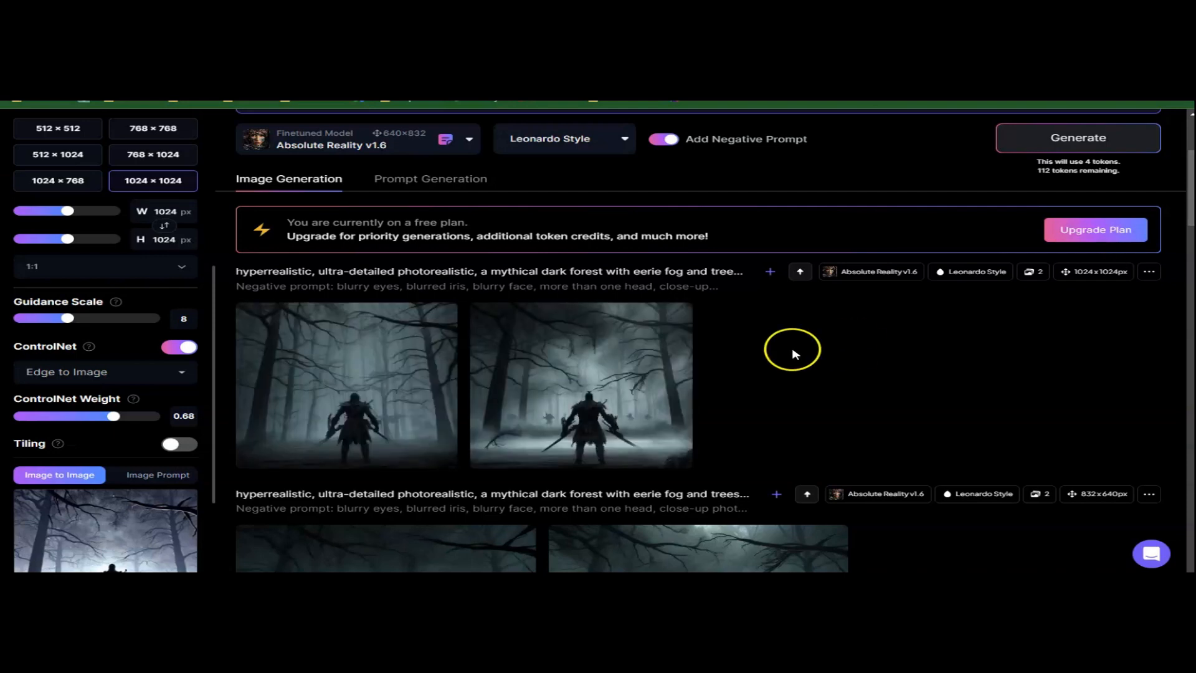
# View the second 1024 × 1024 warrior image enlarged and set it as the new image-to-image input
pyautogui.click(604, 378)
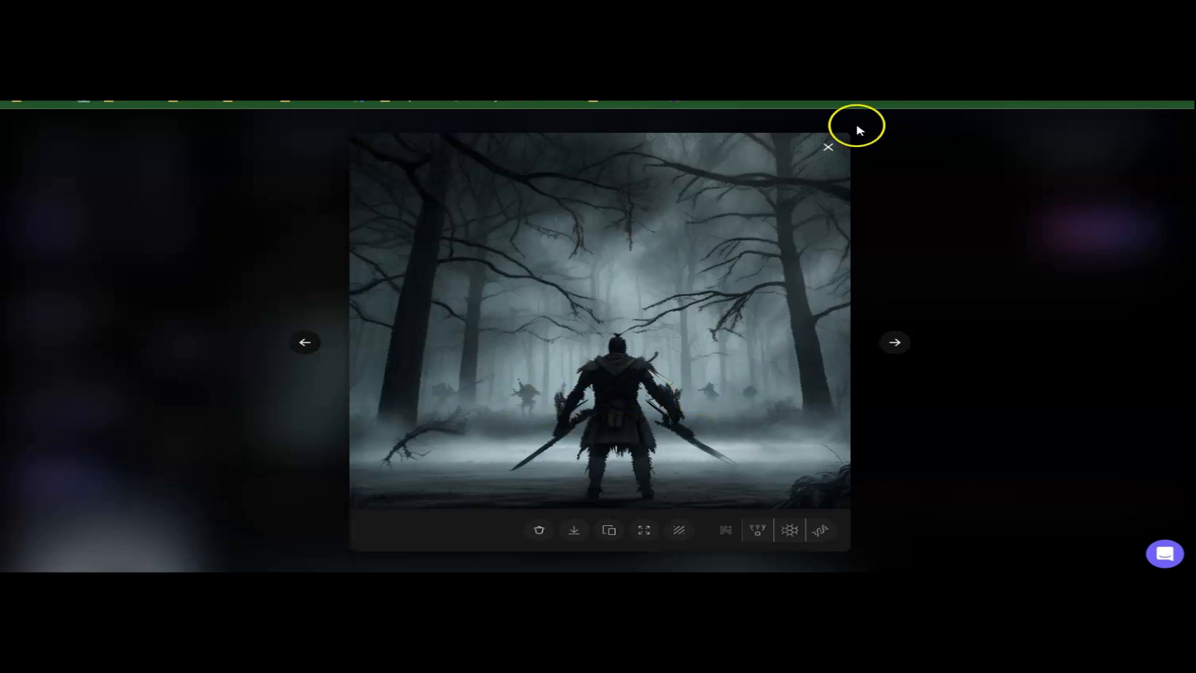
pyautogui.click(829, 146)
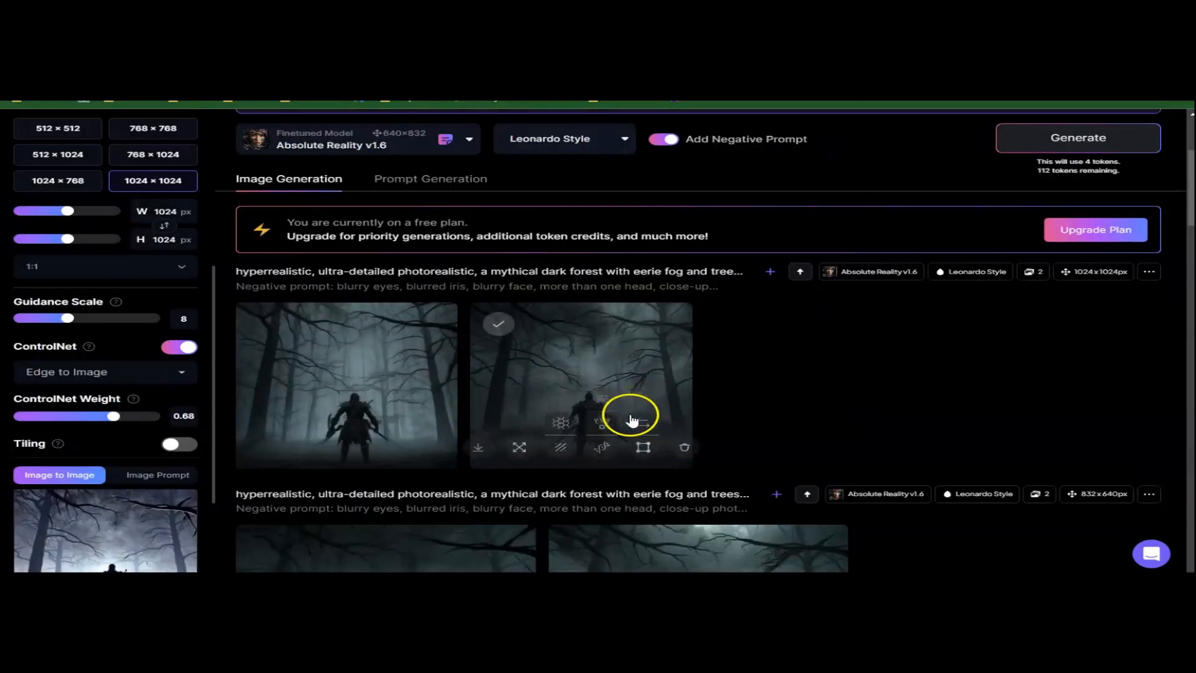
pyautogui.click(644, 422)
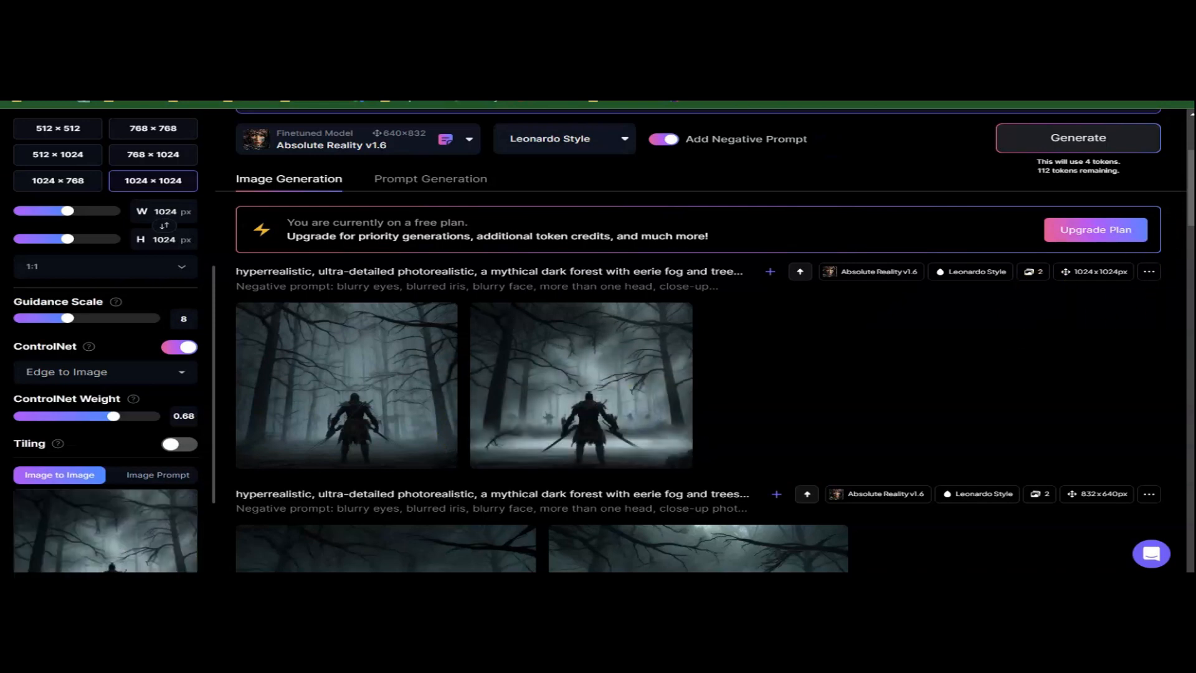
pyautogui.scroll(-2, 231, 408)
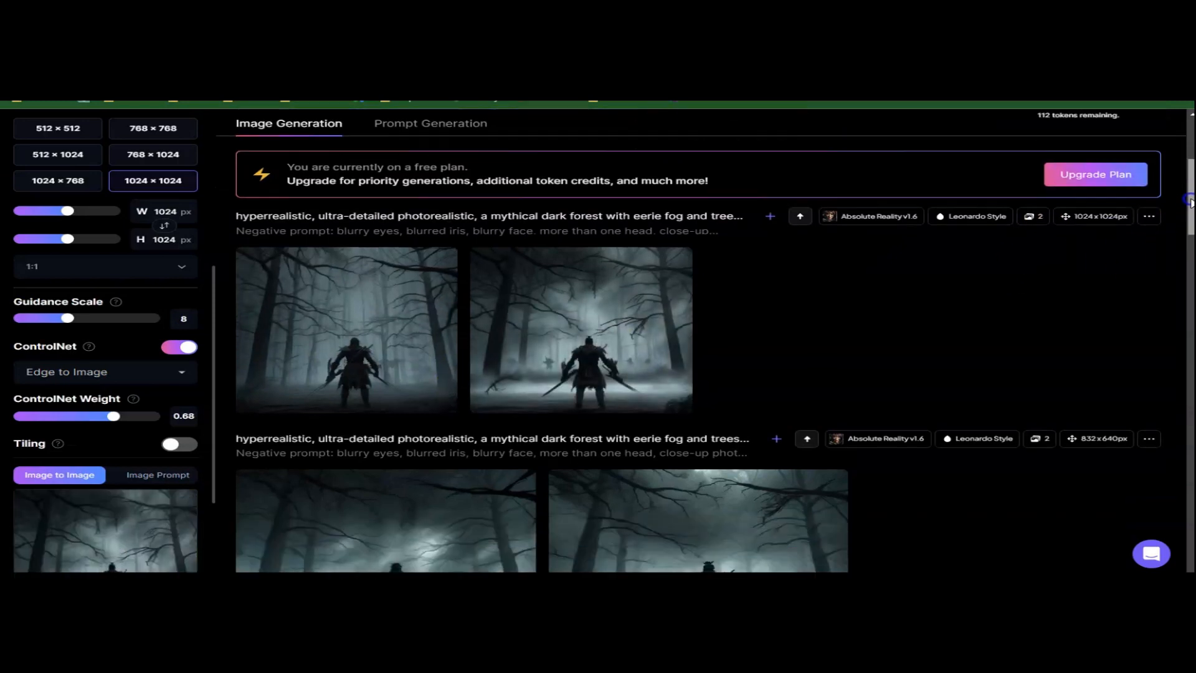
pyautogui.moveTo(214, 400); pyautogui.dragTo(212, 449)
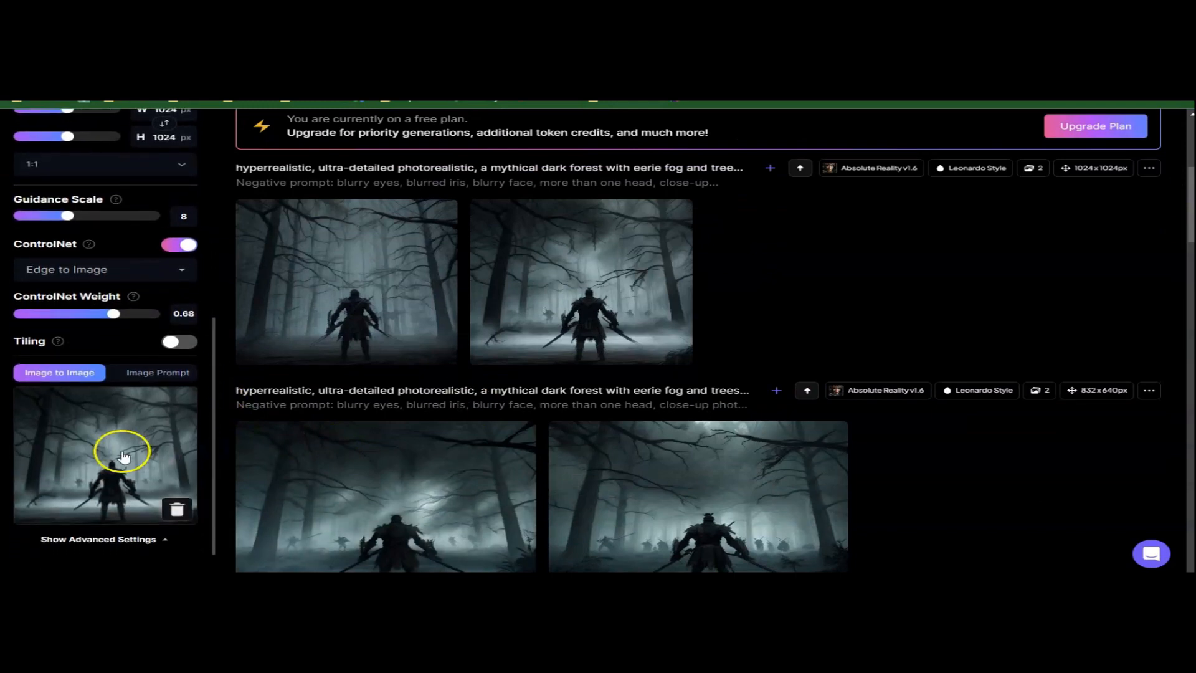
# Change the ControlNet mode to Depth to Image and generate a new pair of 1024 × 1024 px images
pyautogui.moveTo(619, 320)
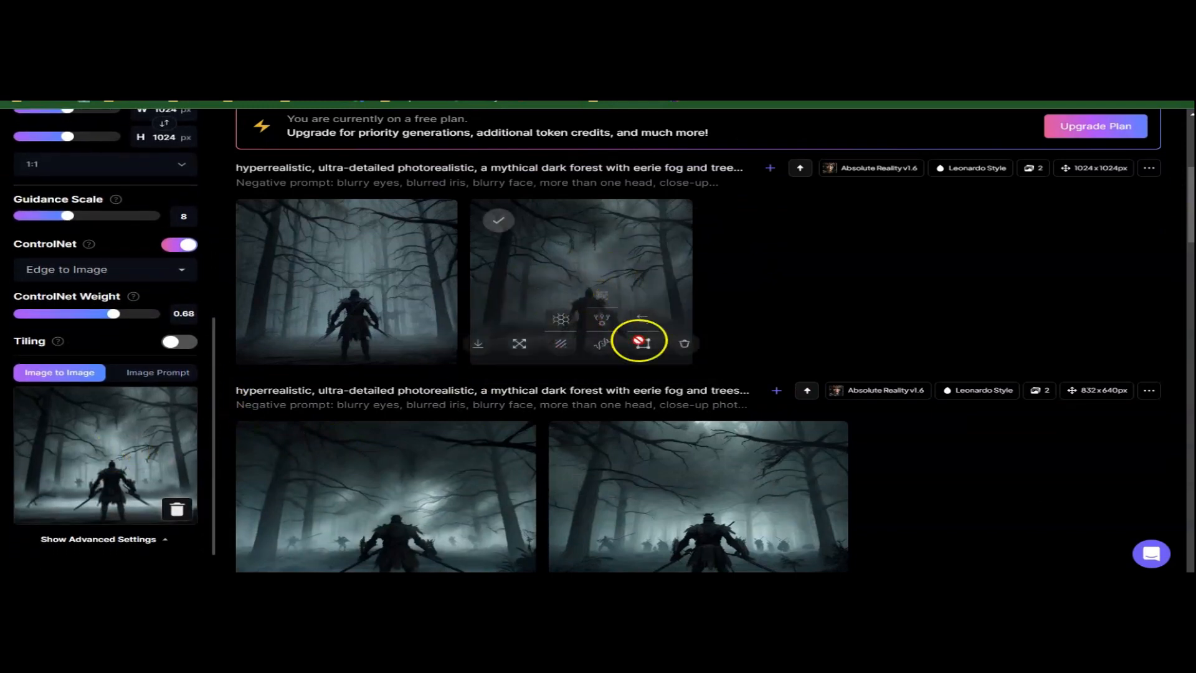
pyautogui.click(1190, 241)
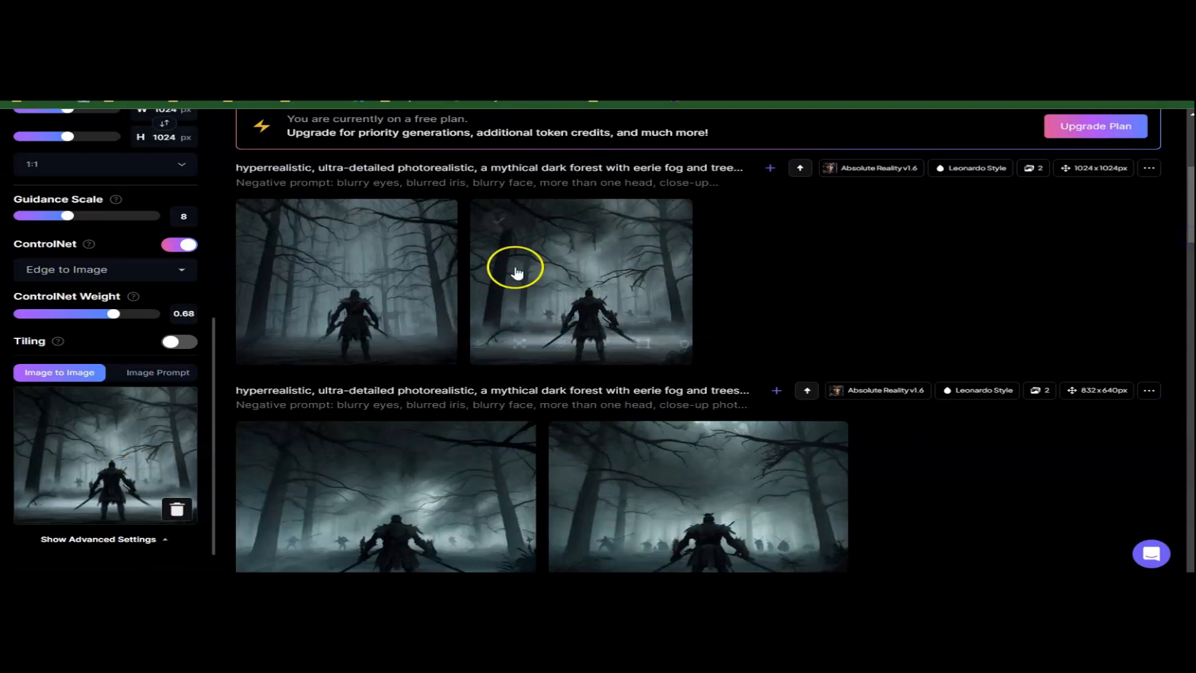
pyautogui.click(178, 270)
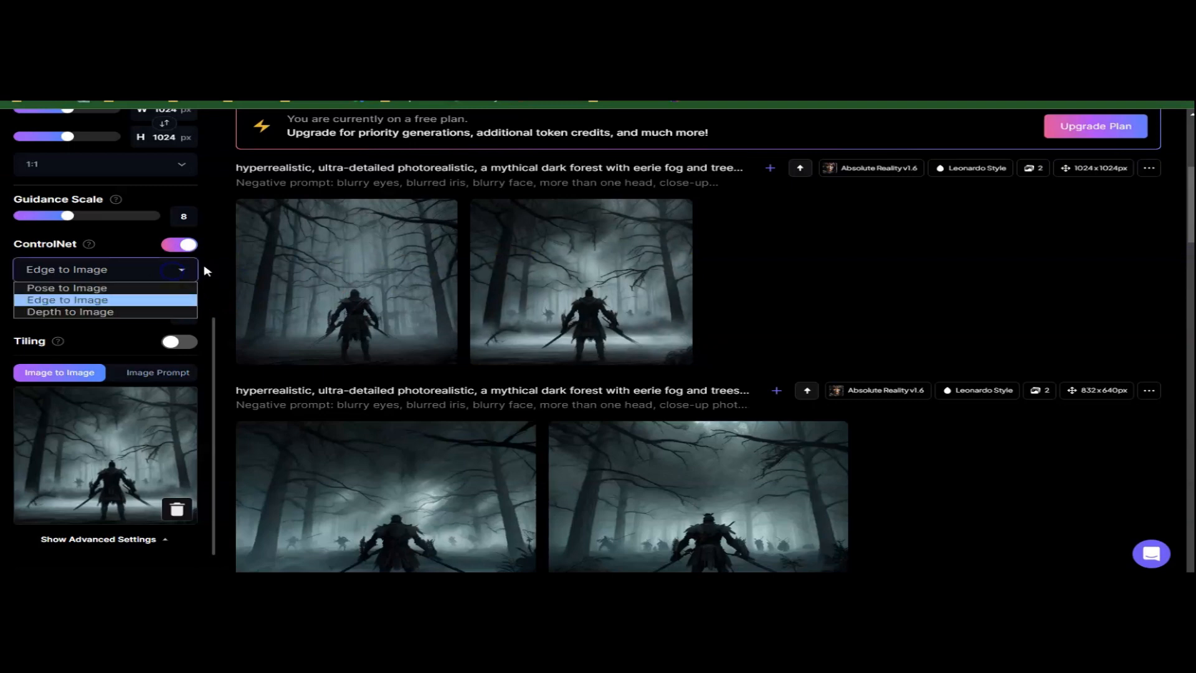
pyautogui.click(140, 312)
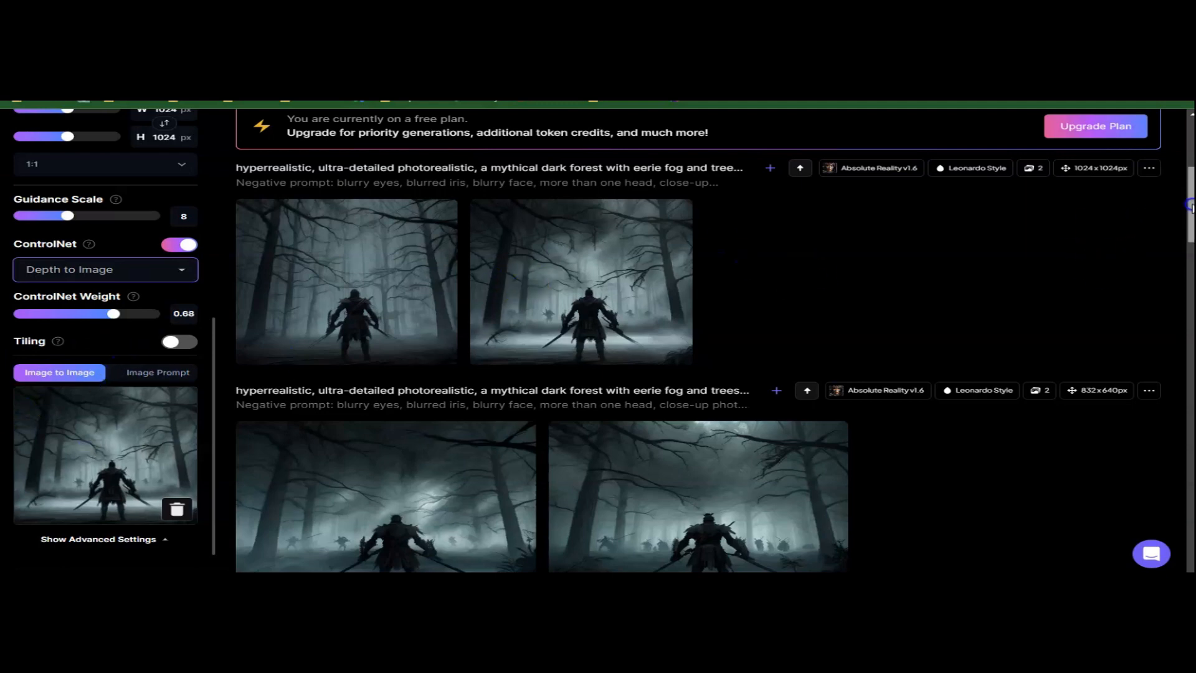
pyautogui.scroll(3, 723, 254)
pyautogui.click(1111, 187)
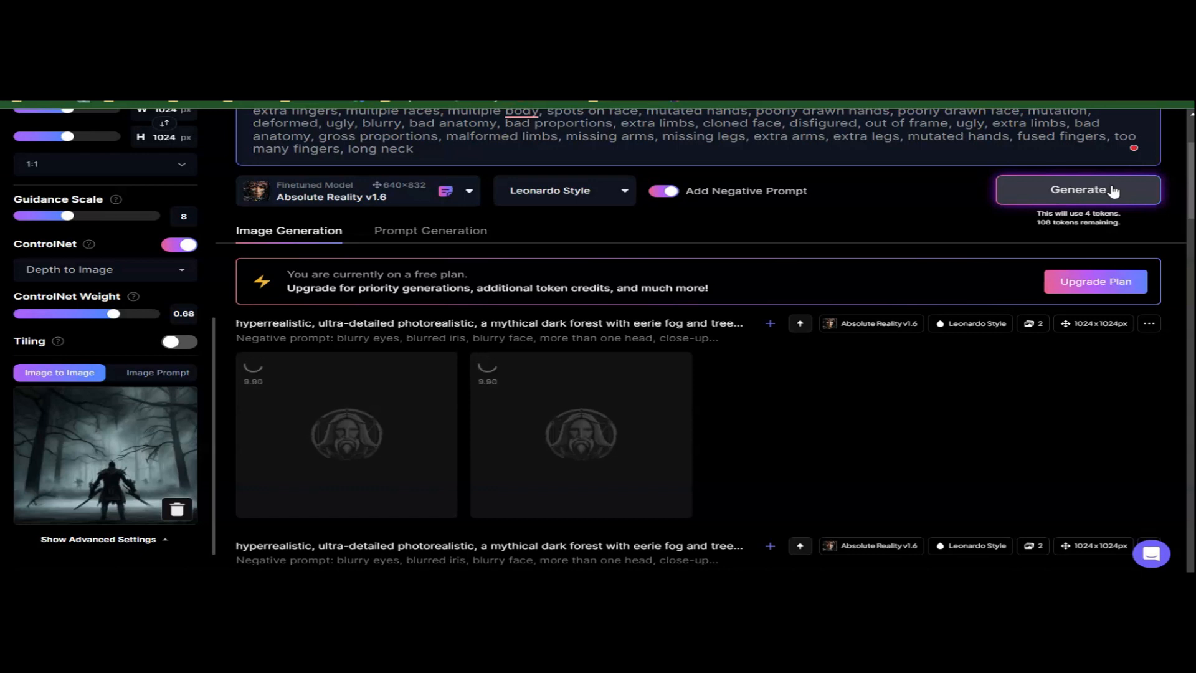
pyautogui.click(1009, 250)
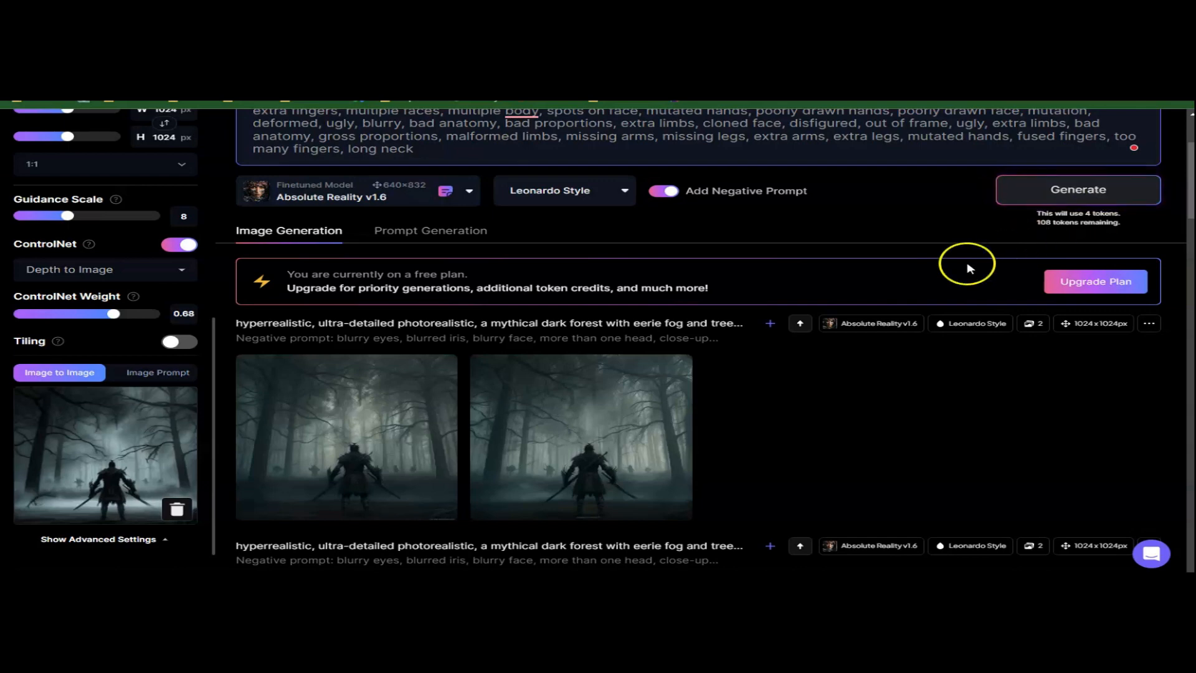
# Compare the two Depth to Image warrior results enlarged, switching back and forth between them
pyautogui.click(607, 421)
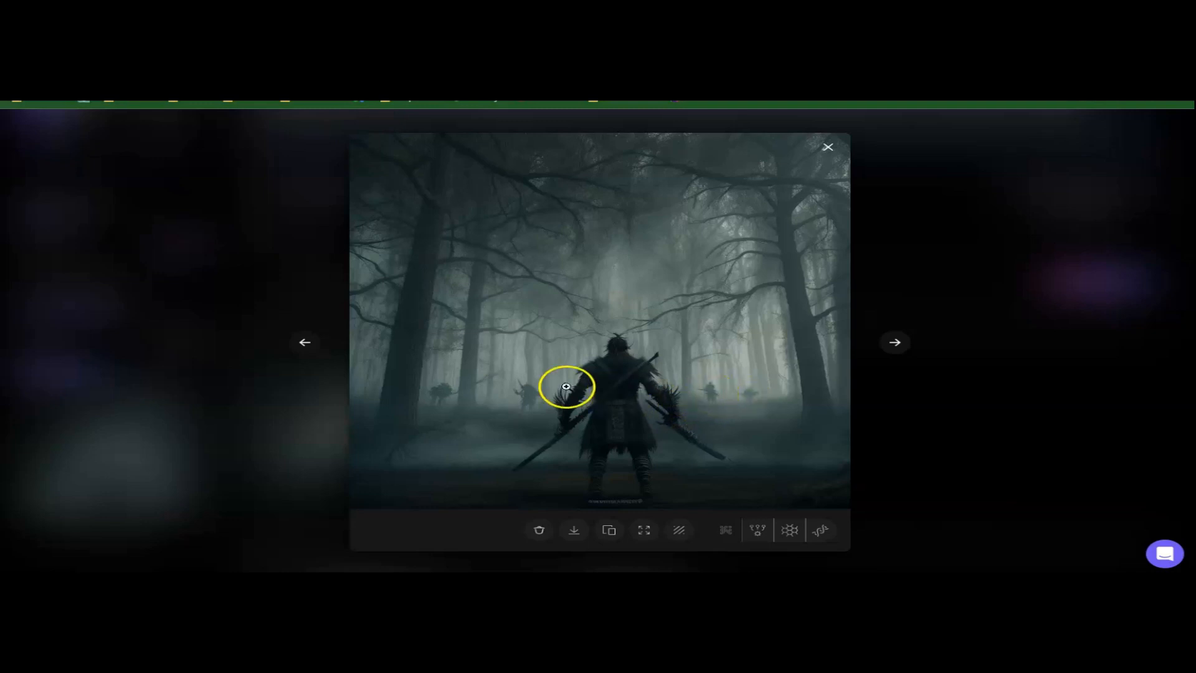
pyautogui.click(828, 147)
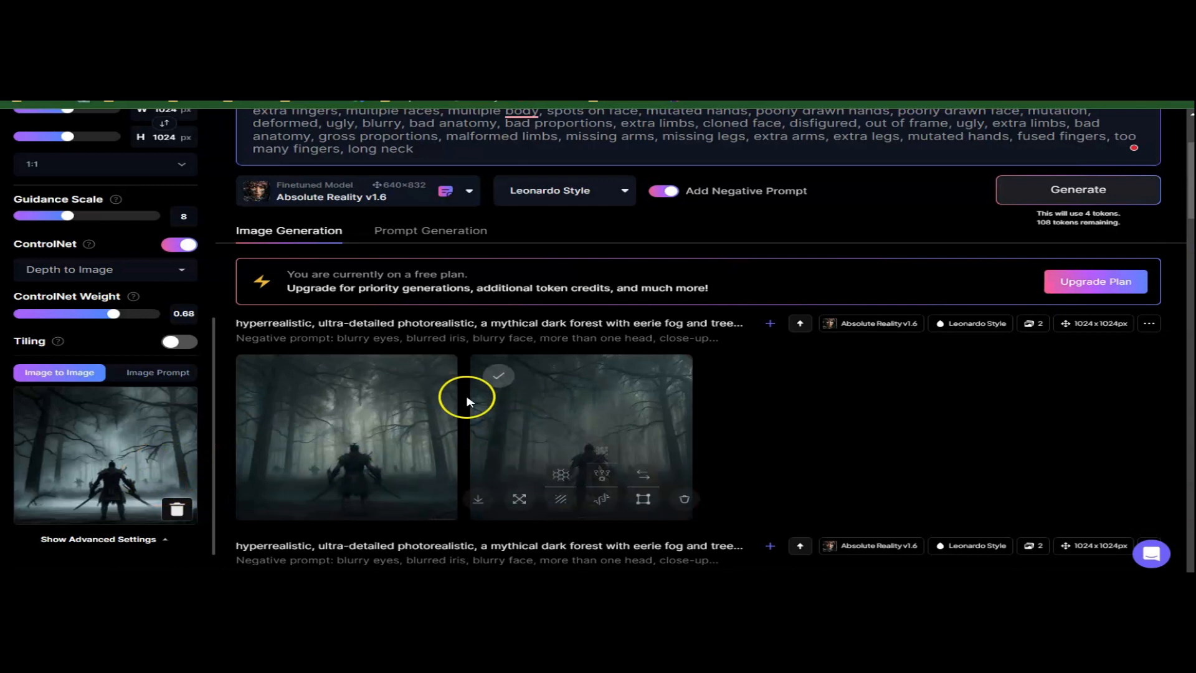
pyautogui.click(411, 395)
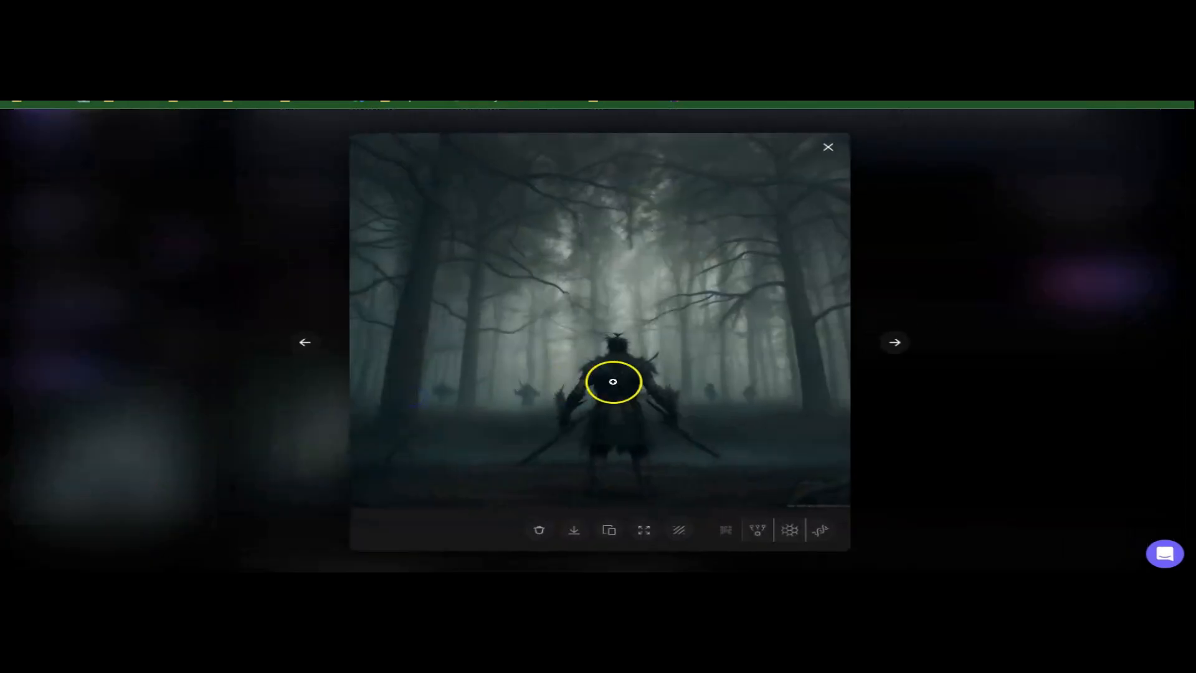
pyautogui.click(903, 347)
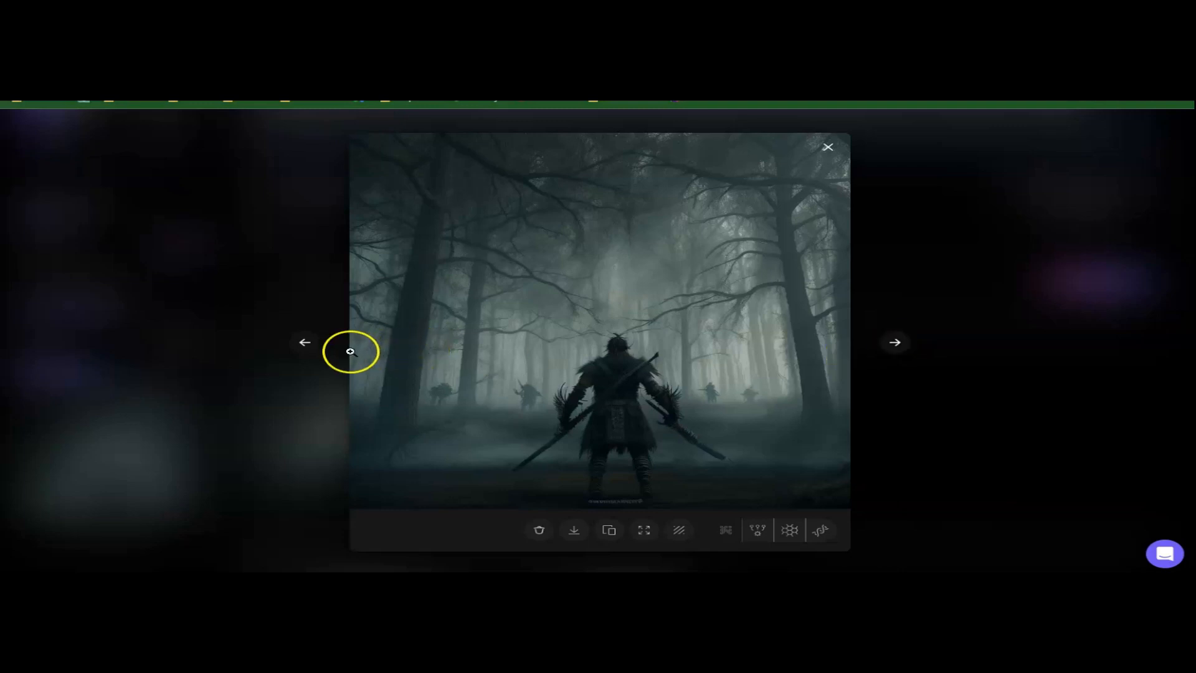
pyautogui.click(312, 348)
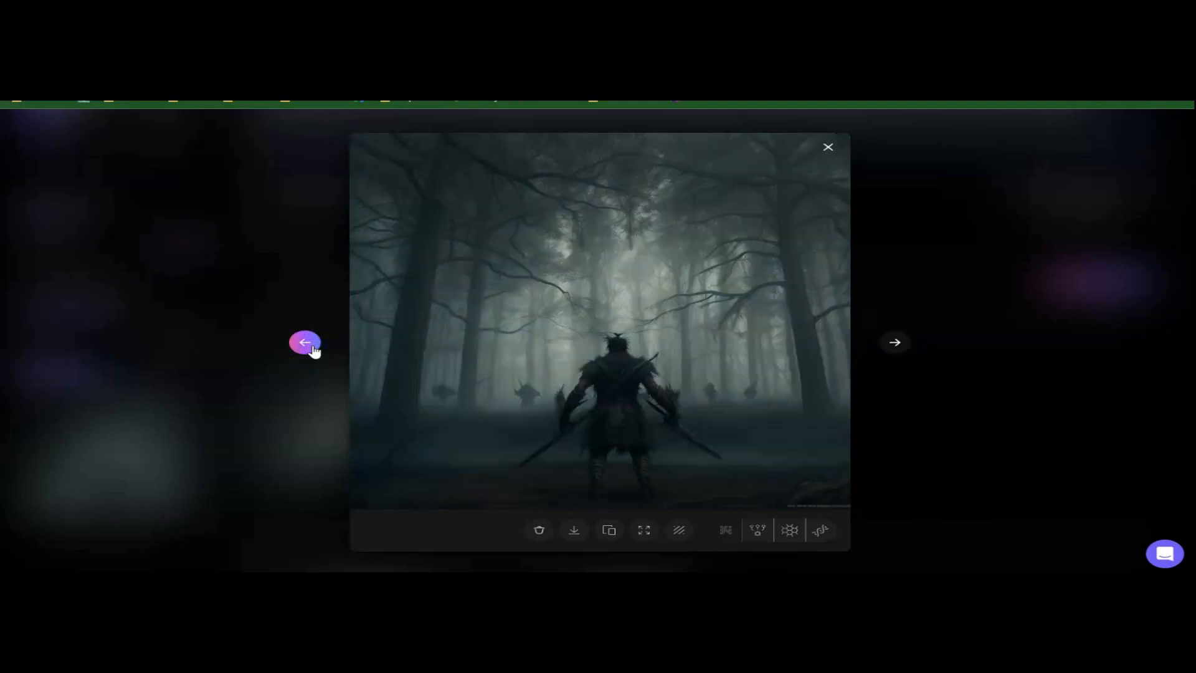
pyautogui.click(559, 392)
pyautogui.click(750, 384)
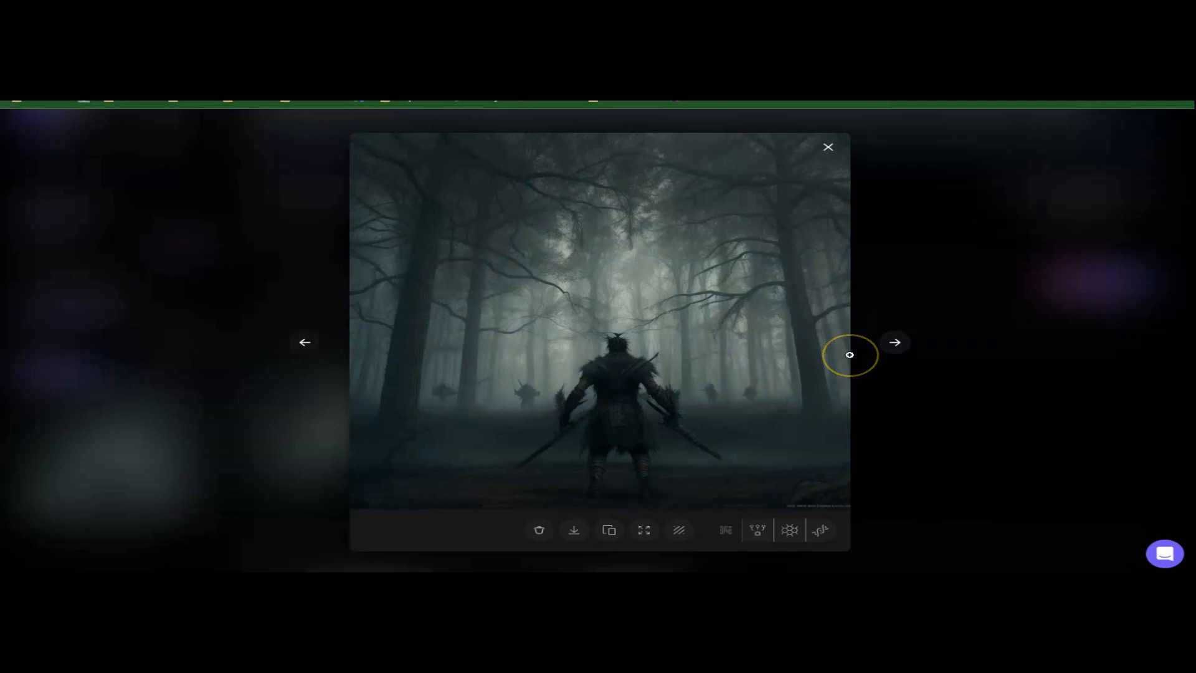
pyautogui.click(827, 355)
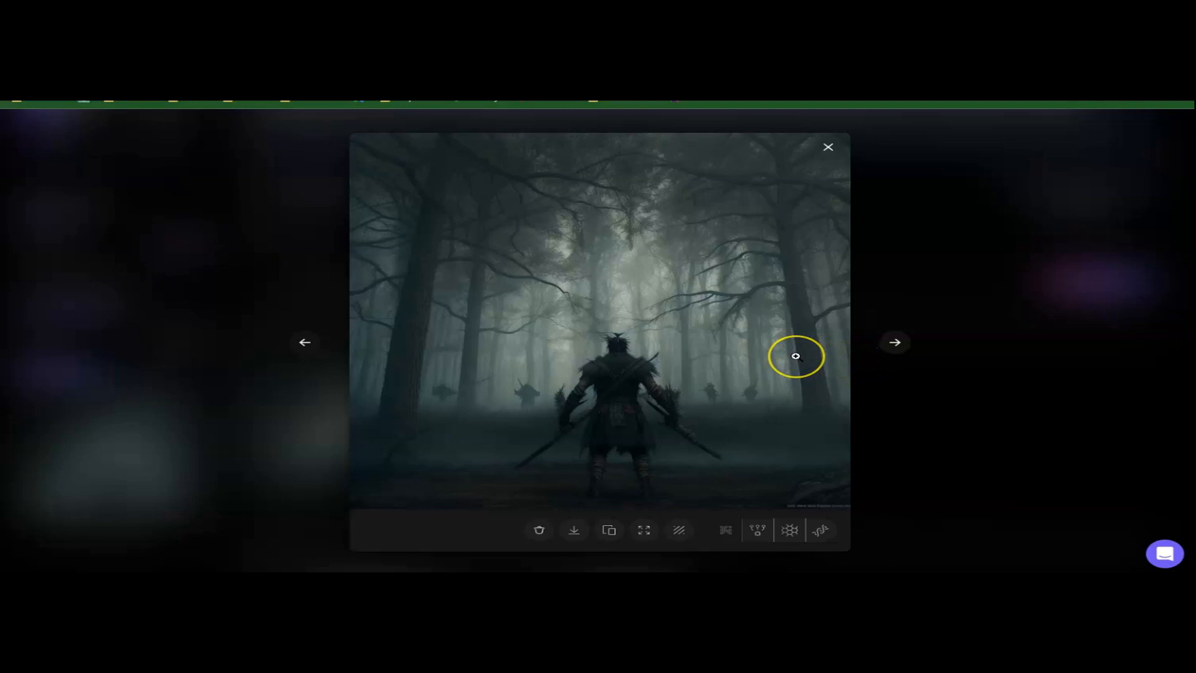
pyautogui.click(894, 342)
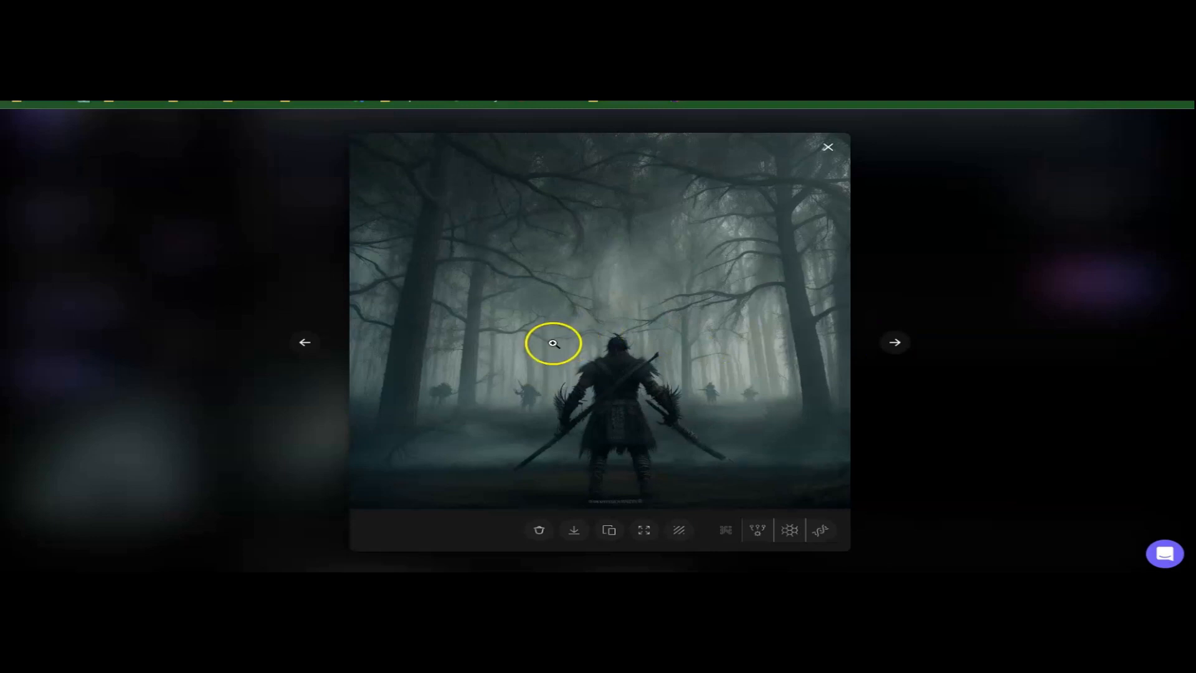
pyautogui.click(297, 351)
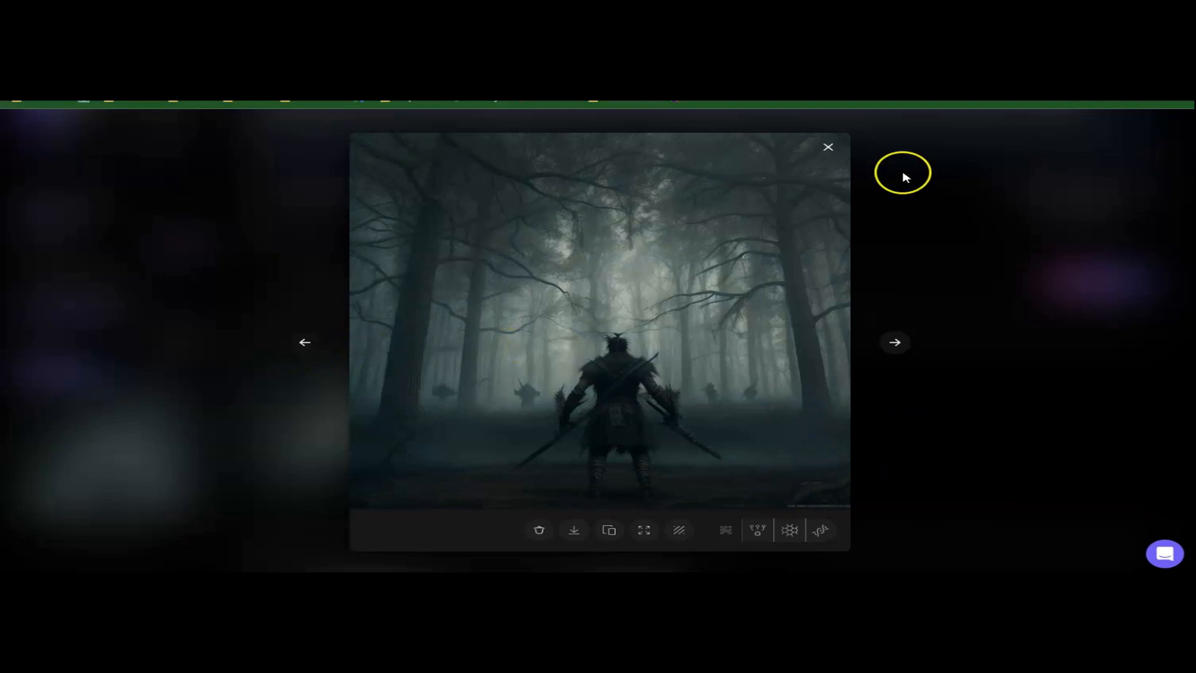
pyautogui.click(828, 148)
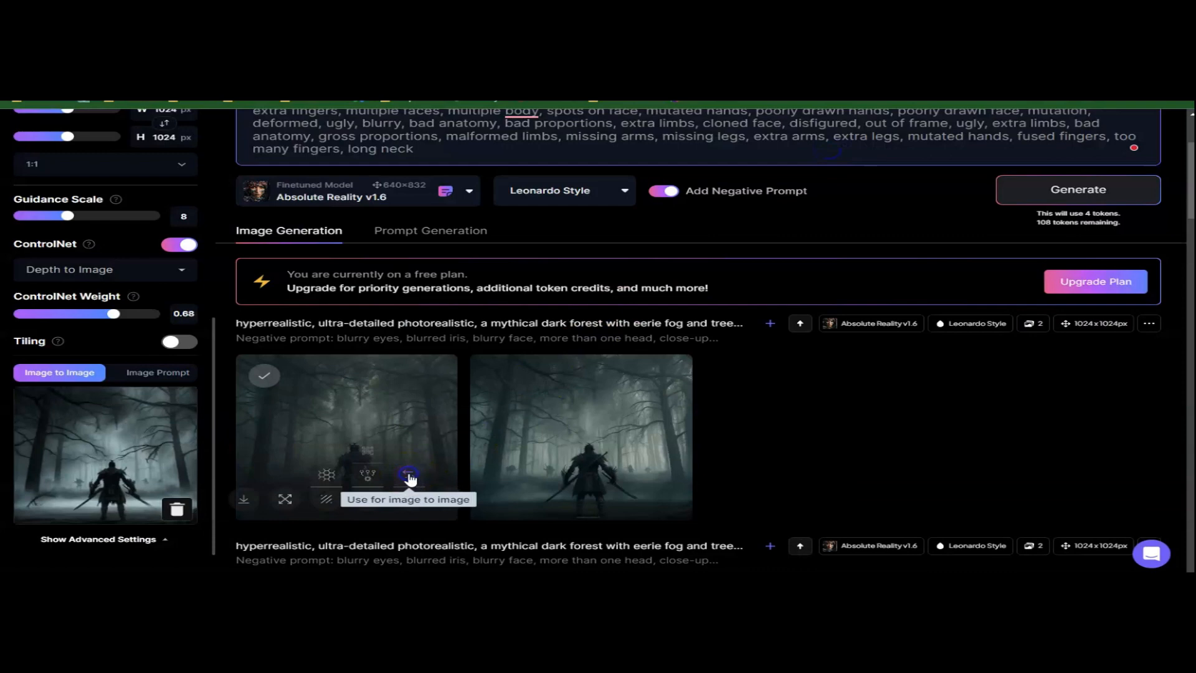
# Generate images in Pose to Image ControlNet mode with the first Depth to Image result as the image-to-image input
pyautogui.click(181, 270)
pyautogui.click(133, 288)
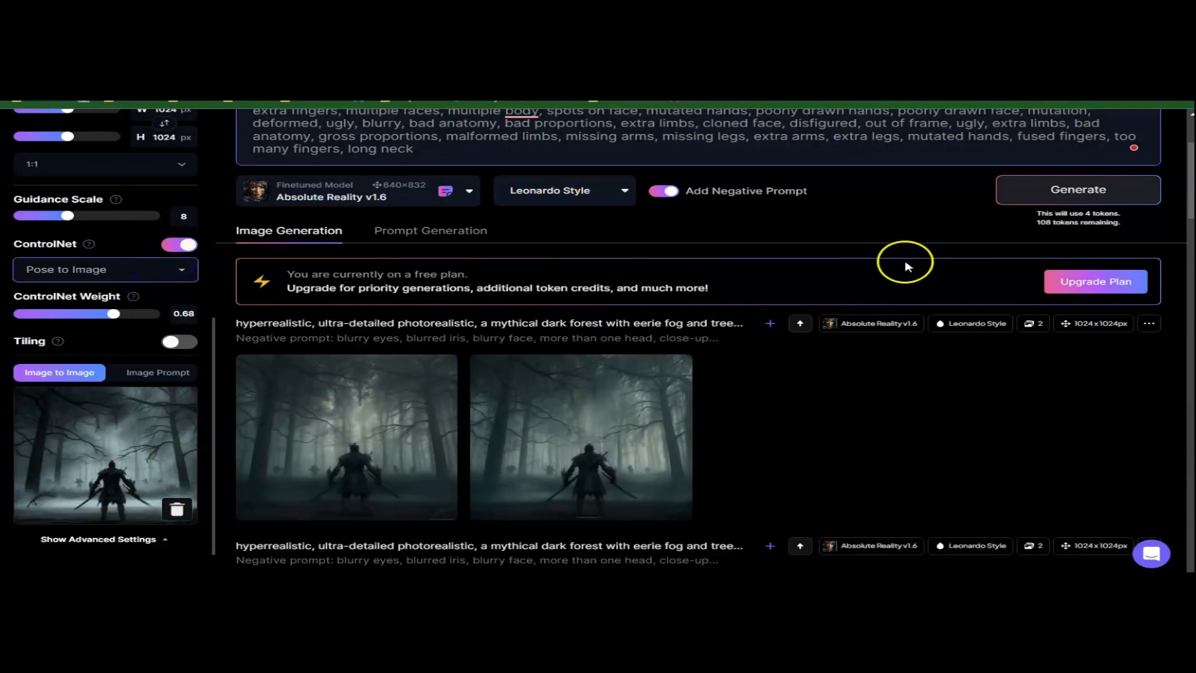
pyautogui.click(1101, 182)
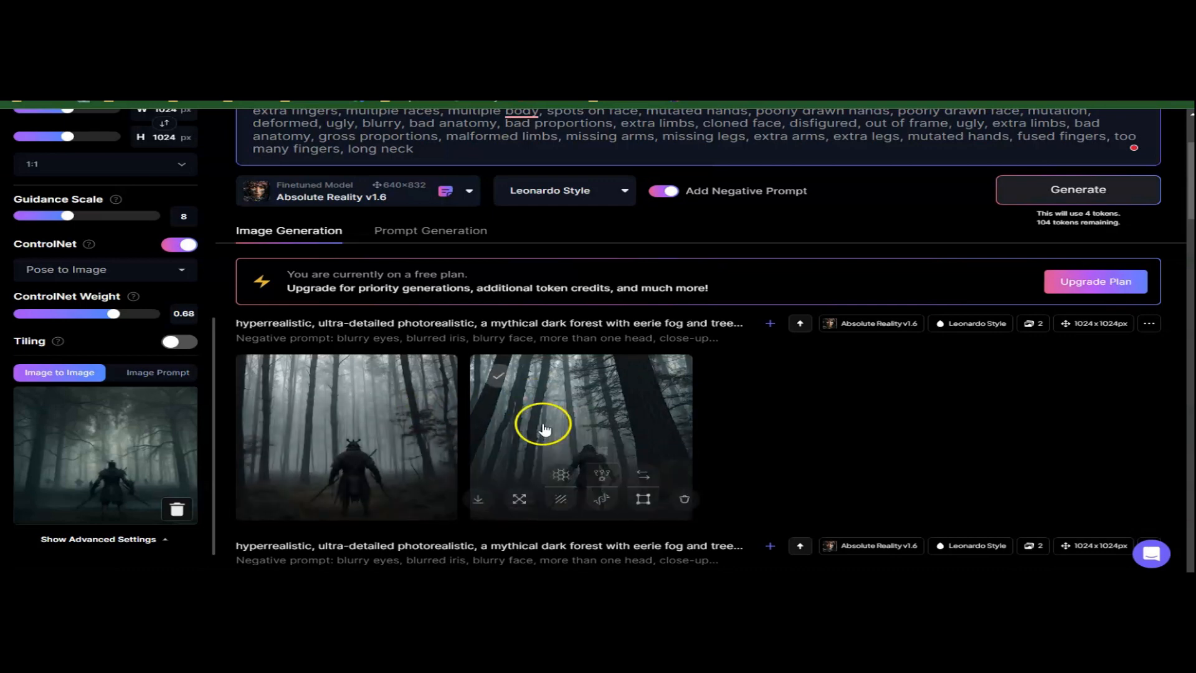
# View both Pose to Image results enlarged, starting with the second one
pyautogui.click(561, 422)
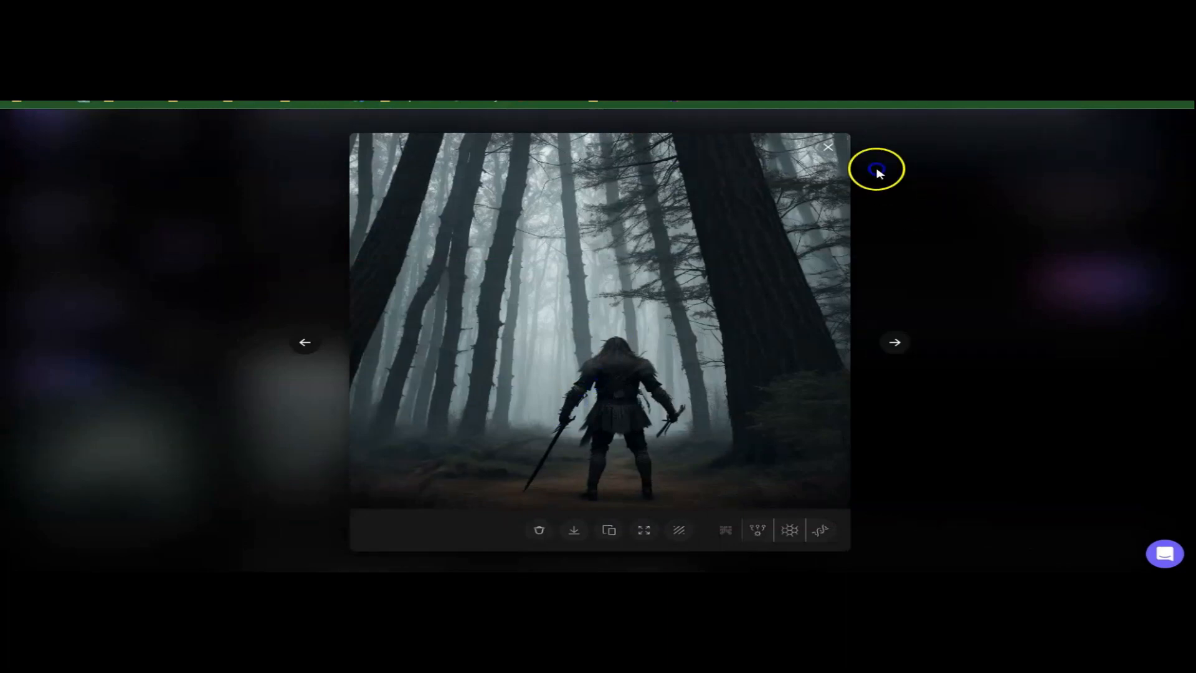
pyautogui.click(833, 152)
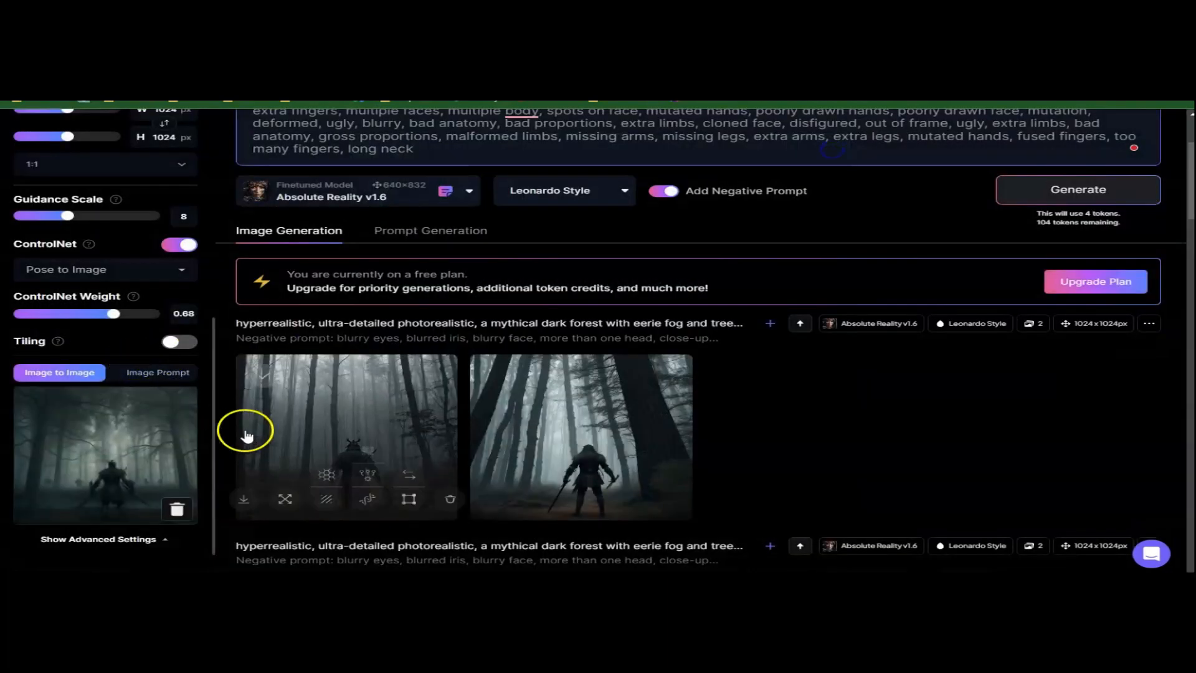
pyautogui.click(307, 415)
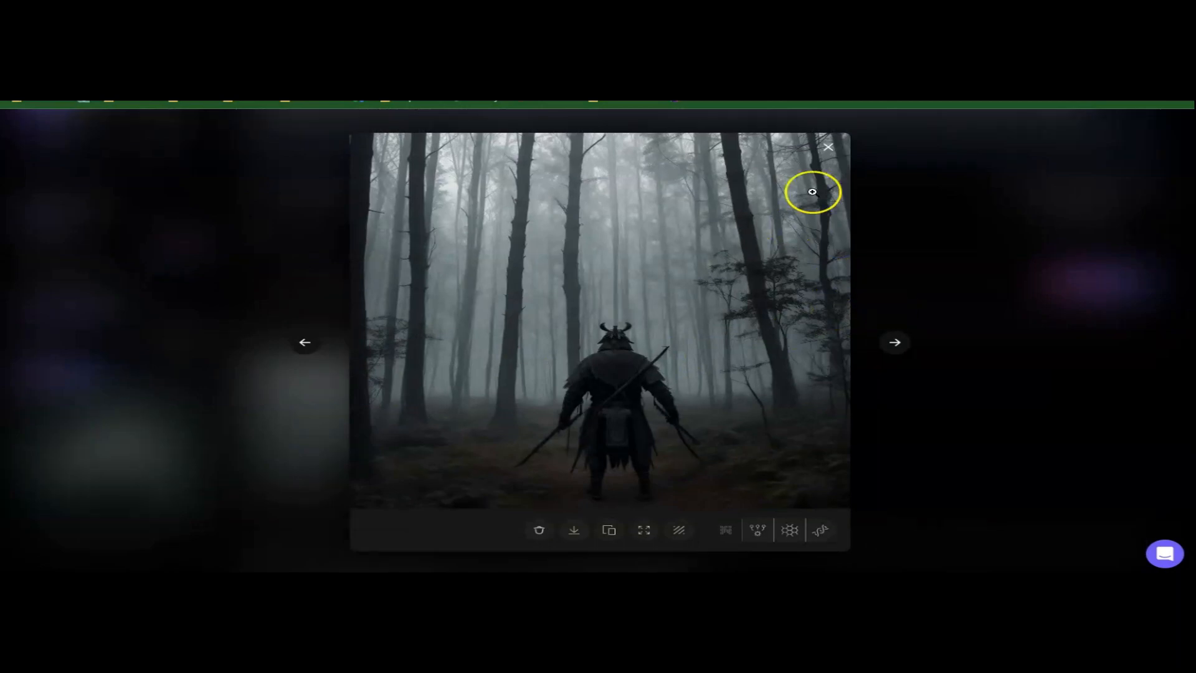
pyautogui.click(832, 147)
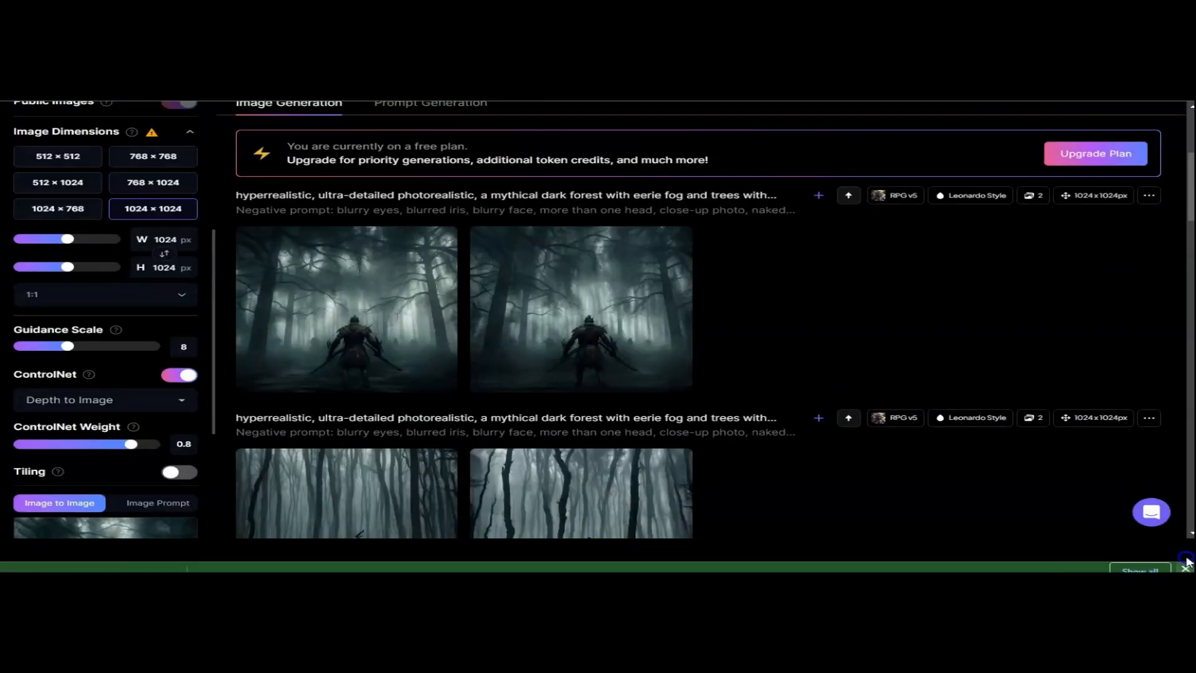
# Dismiss the browser's downloads bar and examine the two newest RPG v5 warrior images
pyautogui.click(1185, 567)
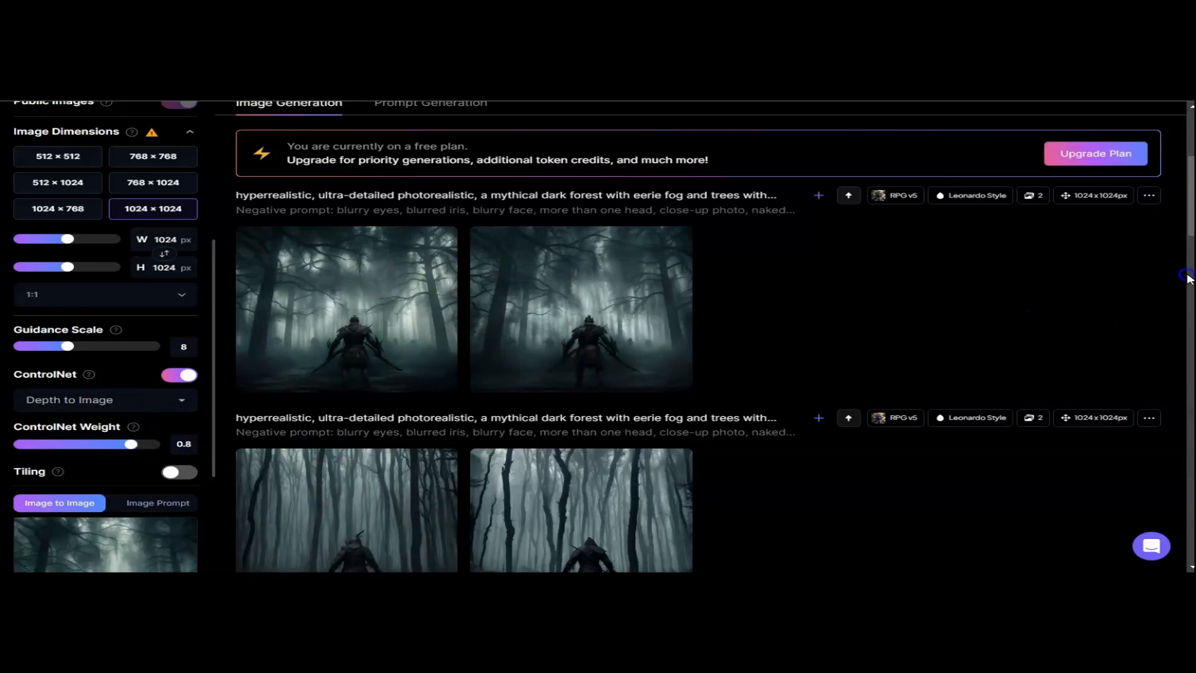
pyautogui.moveTo(1190, 213); pyautogui.dragTo(1190, 206)
pyautogui.moveTo(563, 356)
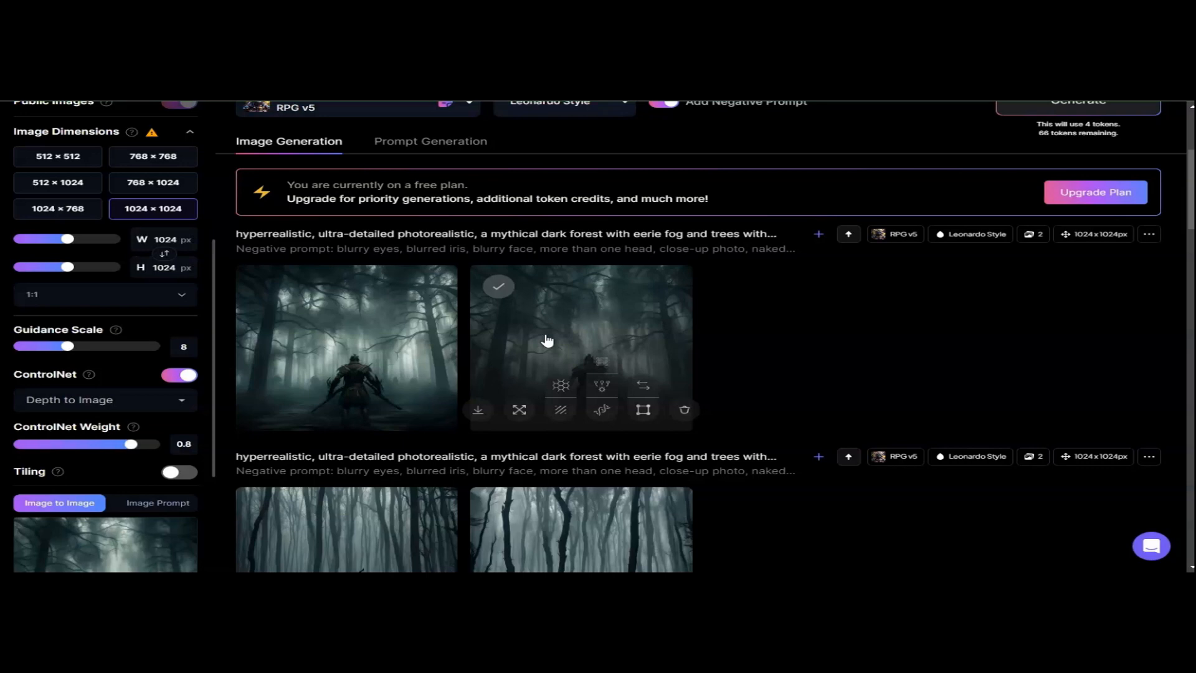
pyautogui.click(515, 337)
pyautogui.click(429, 324)
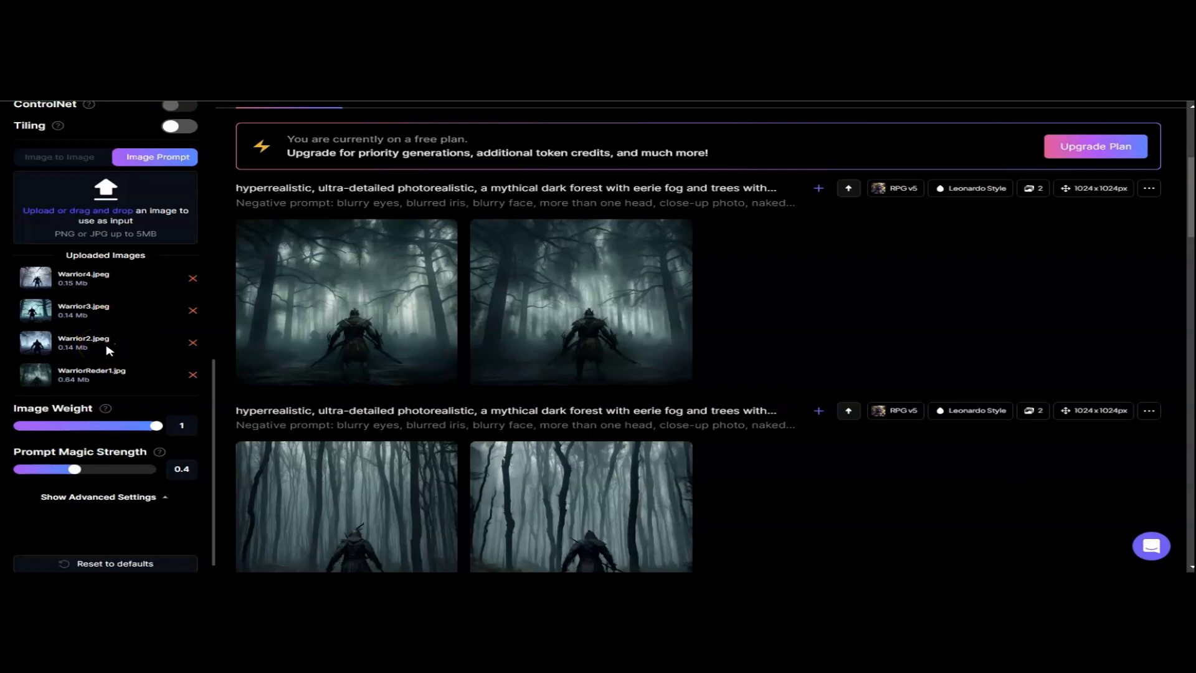
# Set the image prompt's Image Weight to 0.8 and the Prompt Magic Strength to 0.5
pyautogui.moveTo(276, 372)
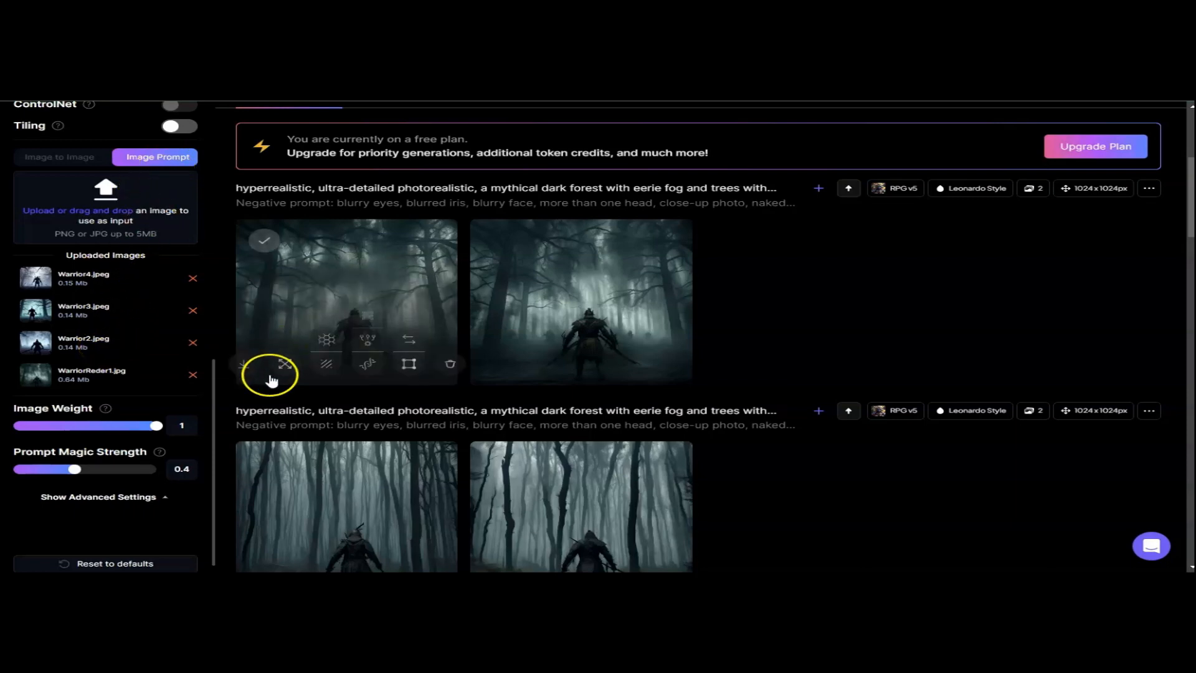
pyautogui.moveTo(214, 373); pyautogui.dragTo(221, 398)
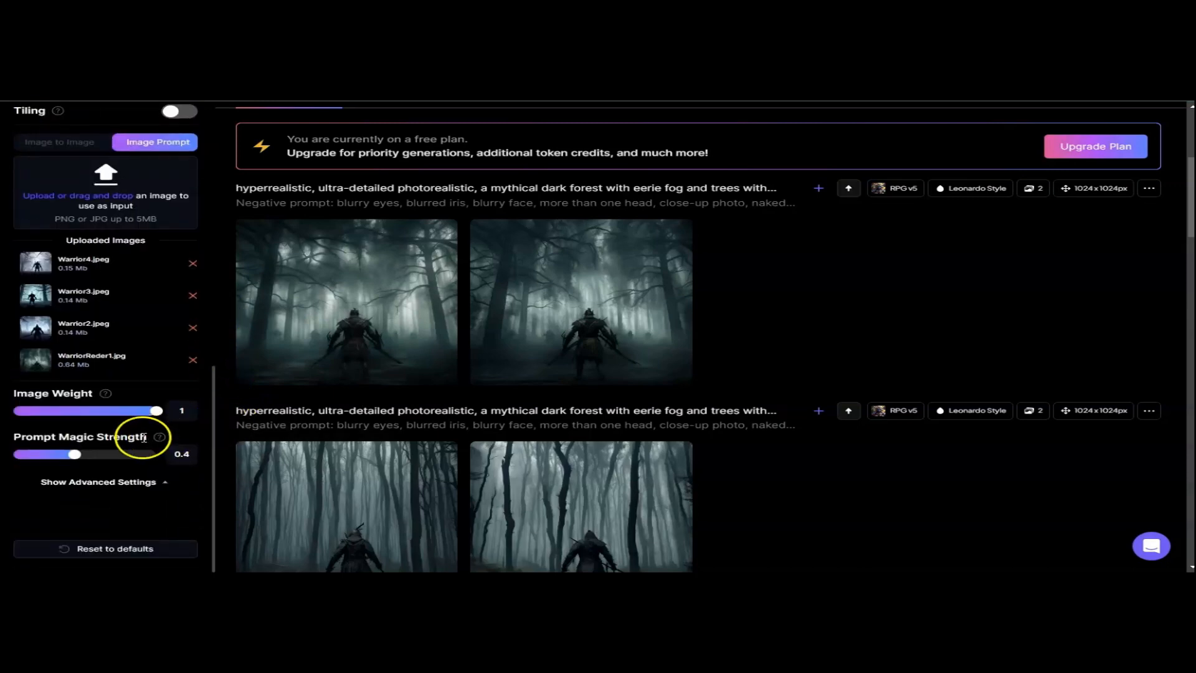
pyautogui.moveTo(149, 414); pyautogui.dragTo(129, 412)
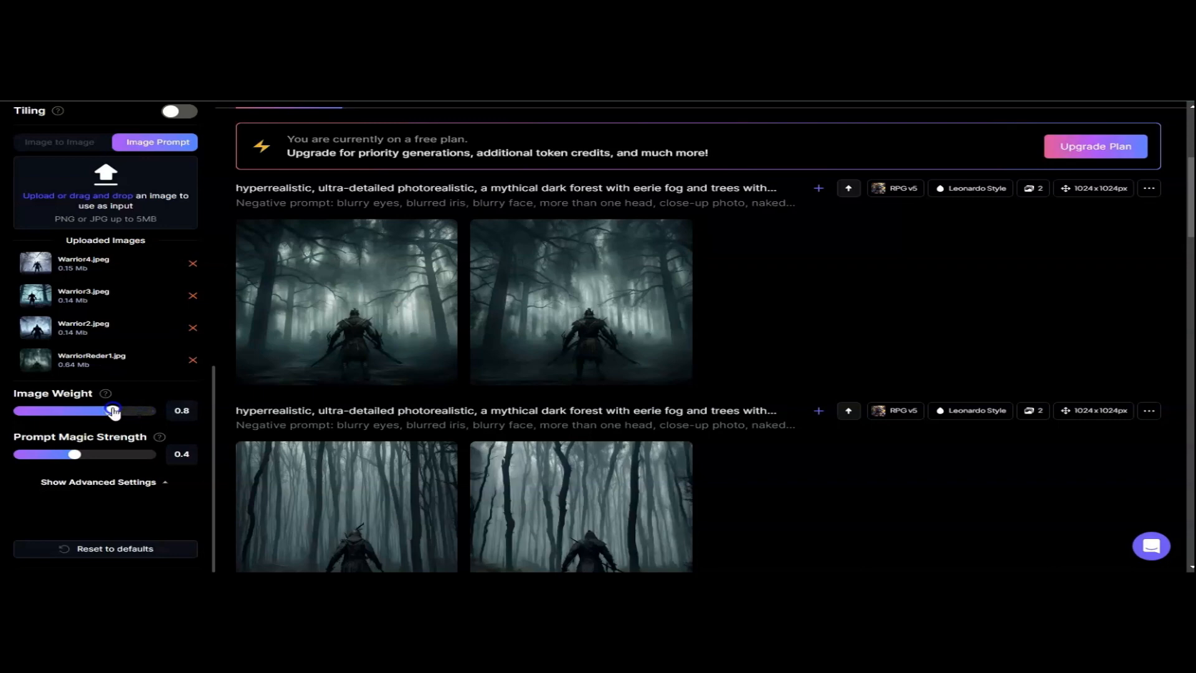
pyautogui.moveTo(75, 454); pyautogui.dragTo(85, 456)
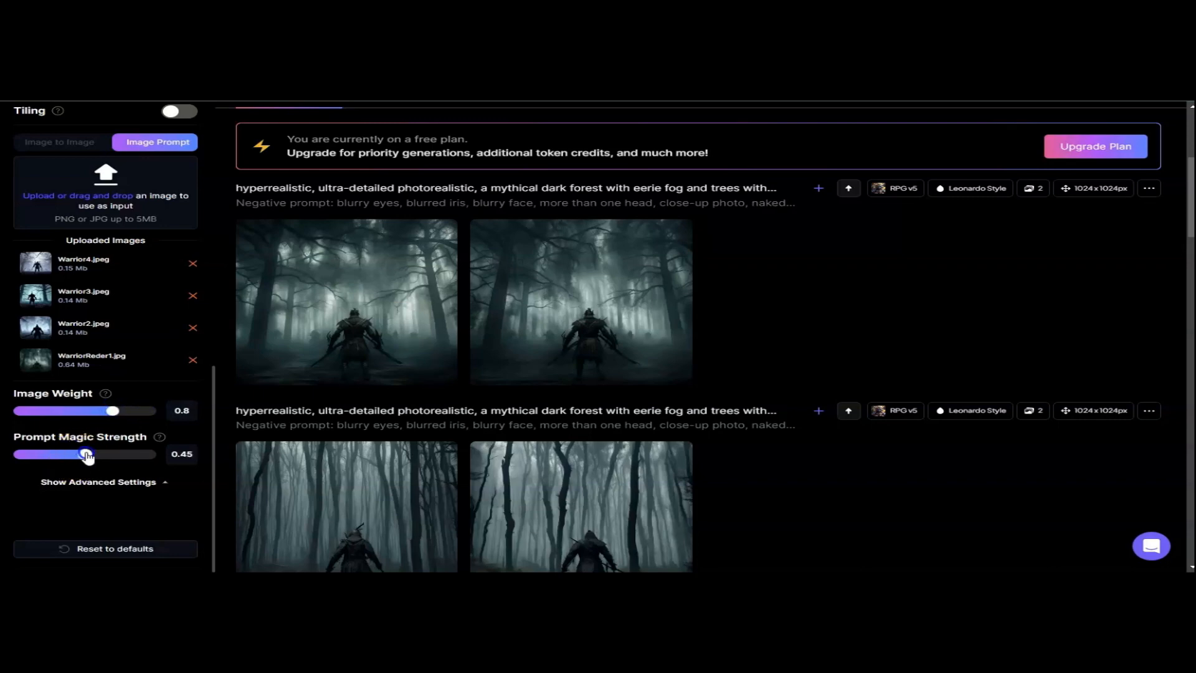
pyautogui.moveTo(90, 458); pyautogui.dragTo(96, 456)
# Switch the finetuned model to Absolute Reality v1.6 and generate images from the four uploaded warrior image prompts
pyautogui.moveTo(1189, 229); pyautogui.dragTo(1190, 179)
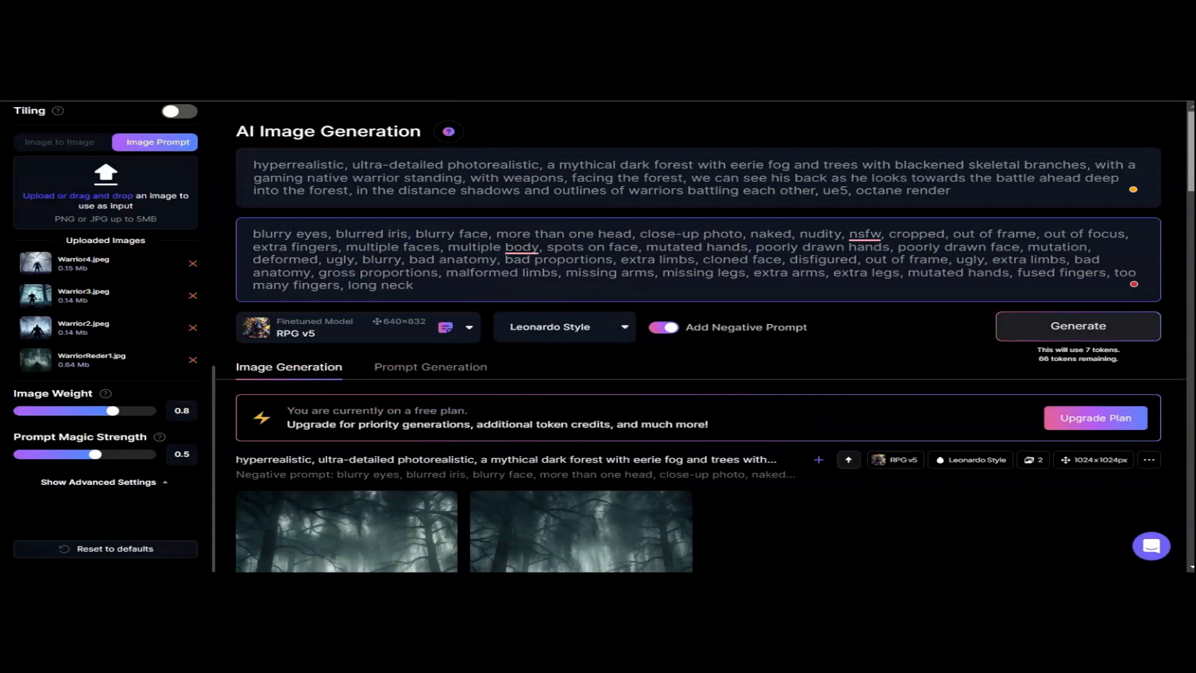
pyautogui.click(469, 327)
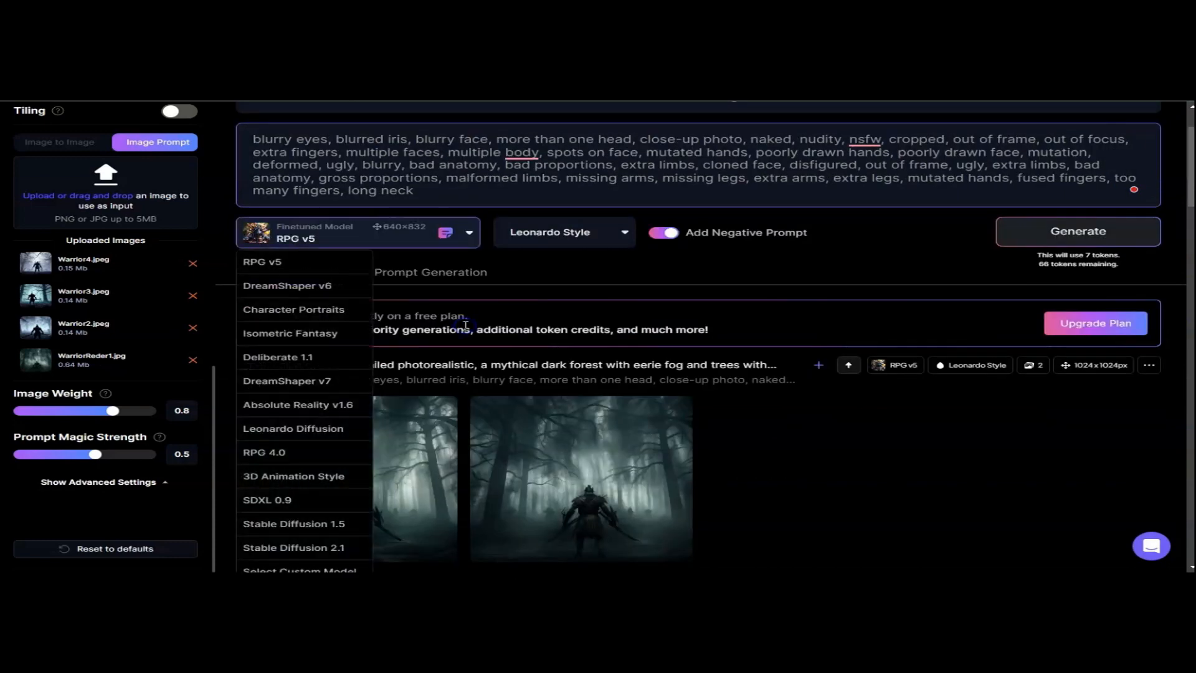
pyautogui.click(321, 405)
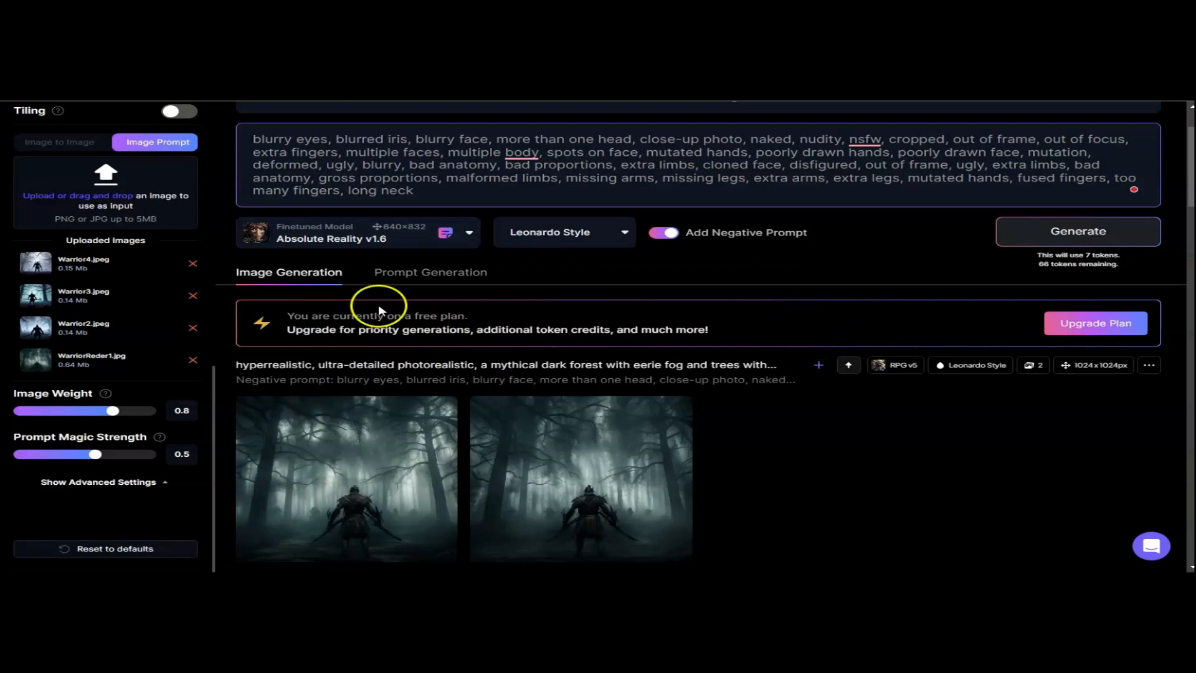
pyautogui.moveTo(214, 372); pyautogui.dragTo(230, 278)
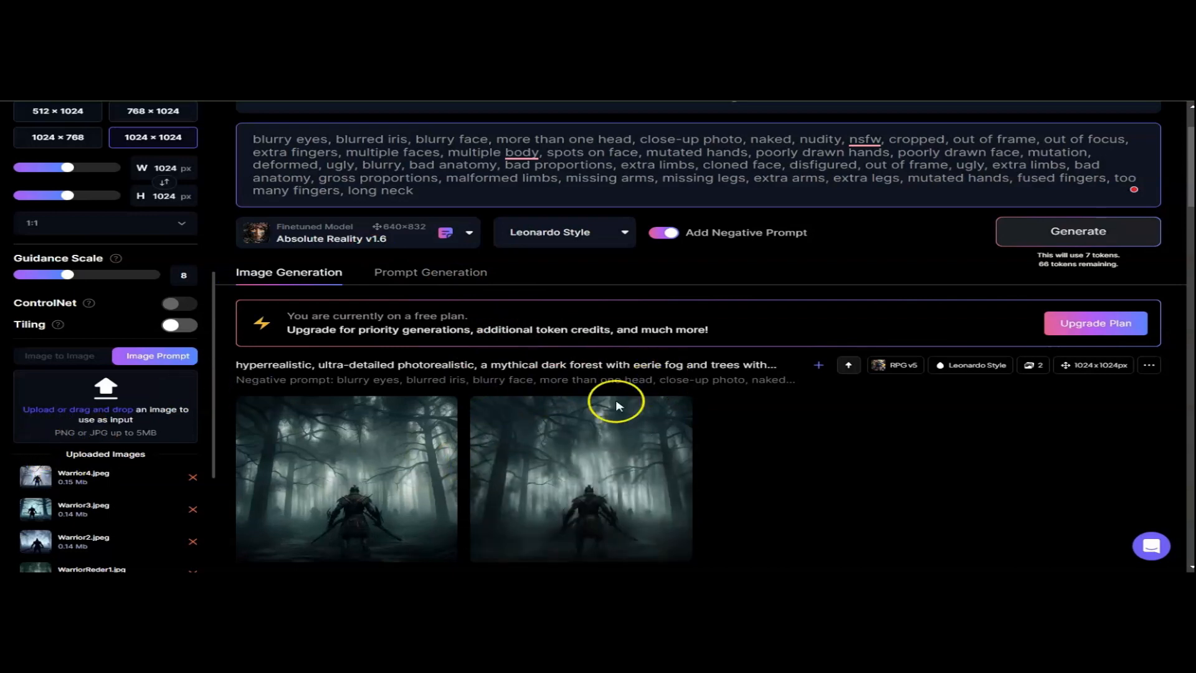
pyautogui.click(1014, 239)
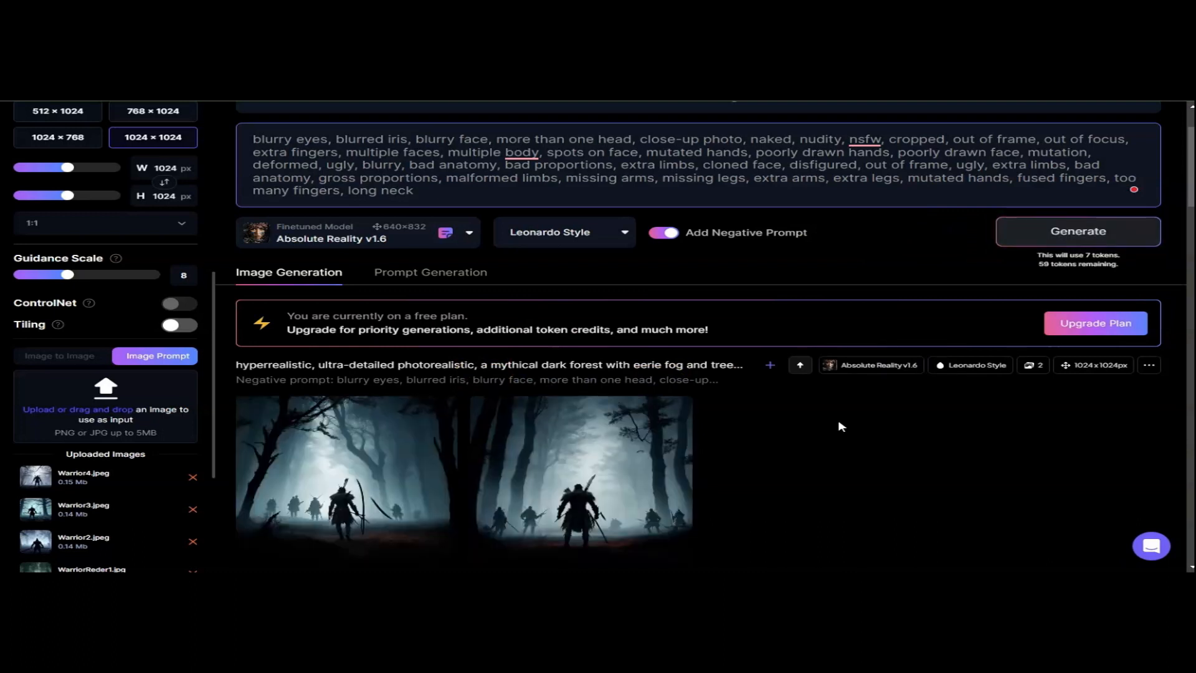
pyautogui.moveTo(440, 505)
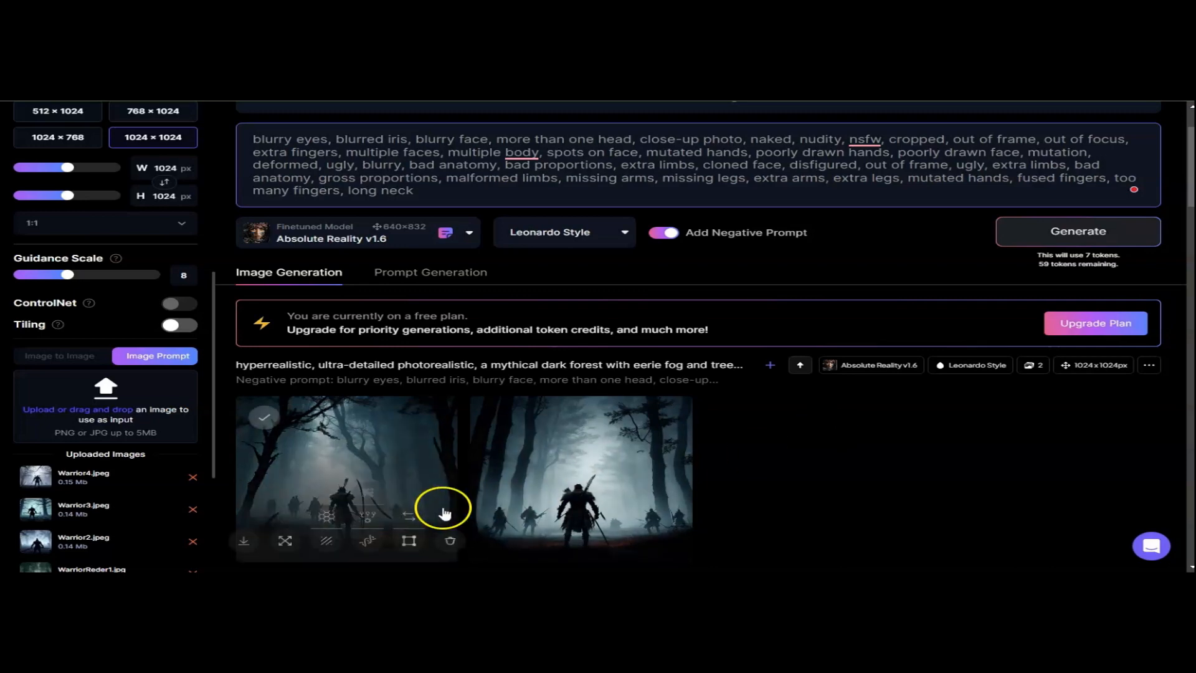
# View both new Absolute Reality v1.6 warrior images enlarged, returning to the first one to compare them
pyautogui.click(402, 467)
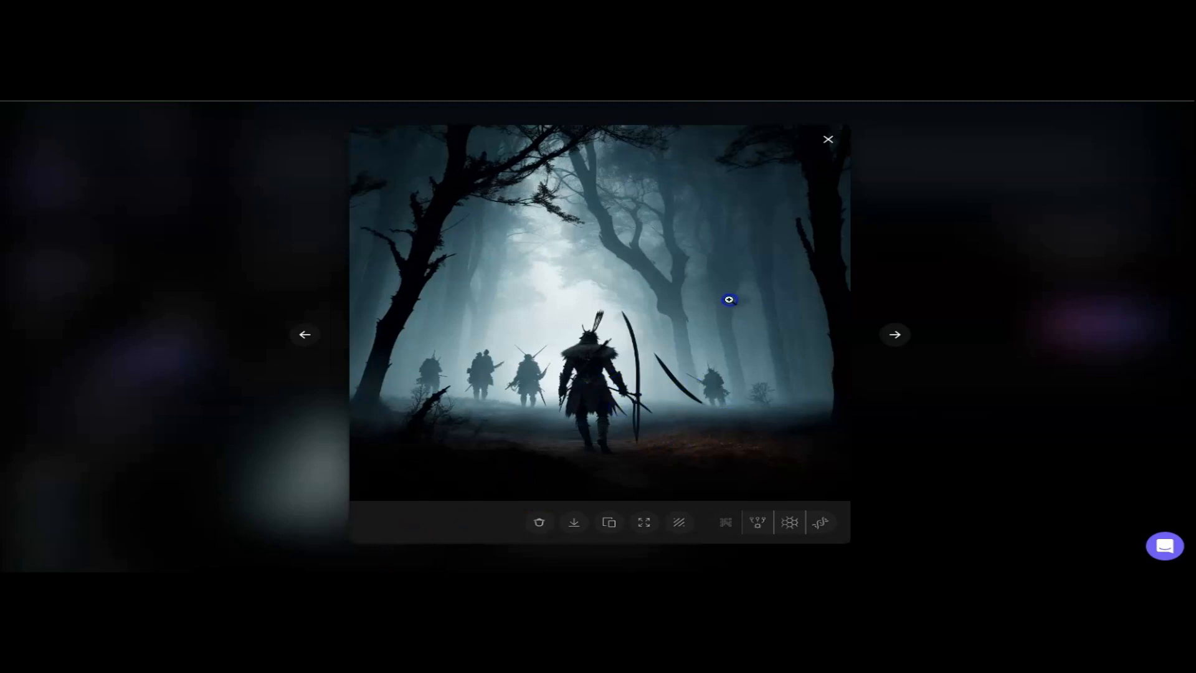
pyautogui.click(815, 230)
pyautogui.click(828, 139)
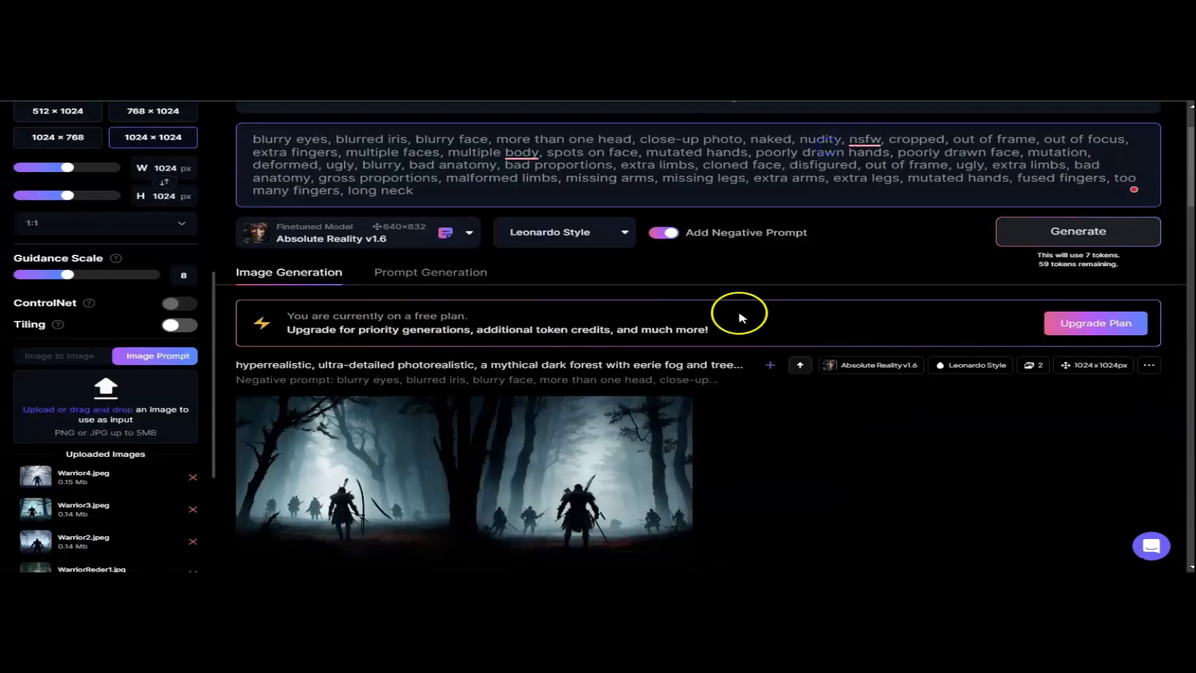
pyautogui.click(618, 468)
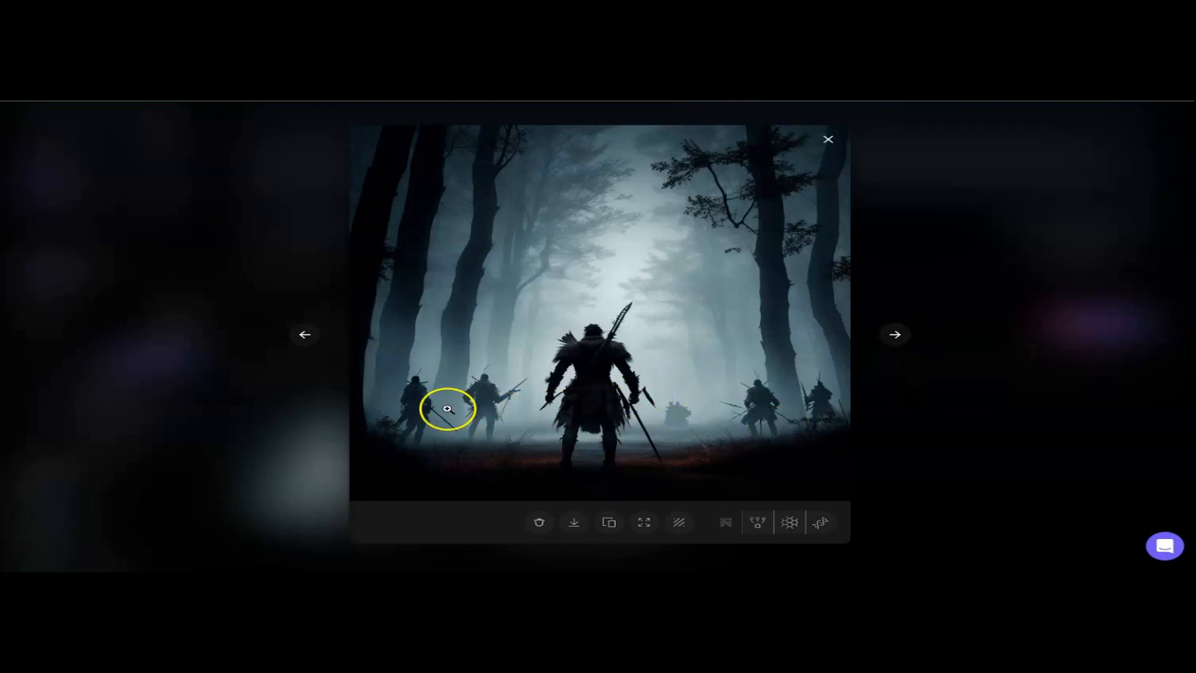
pyautogui.click(828, 140)
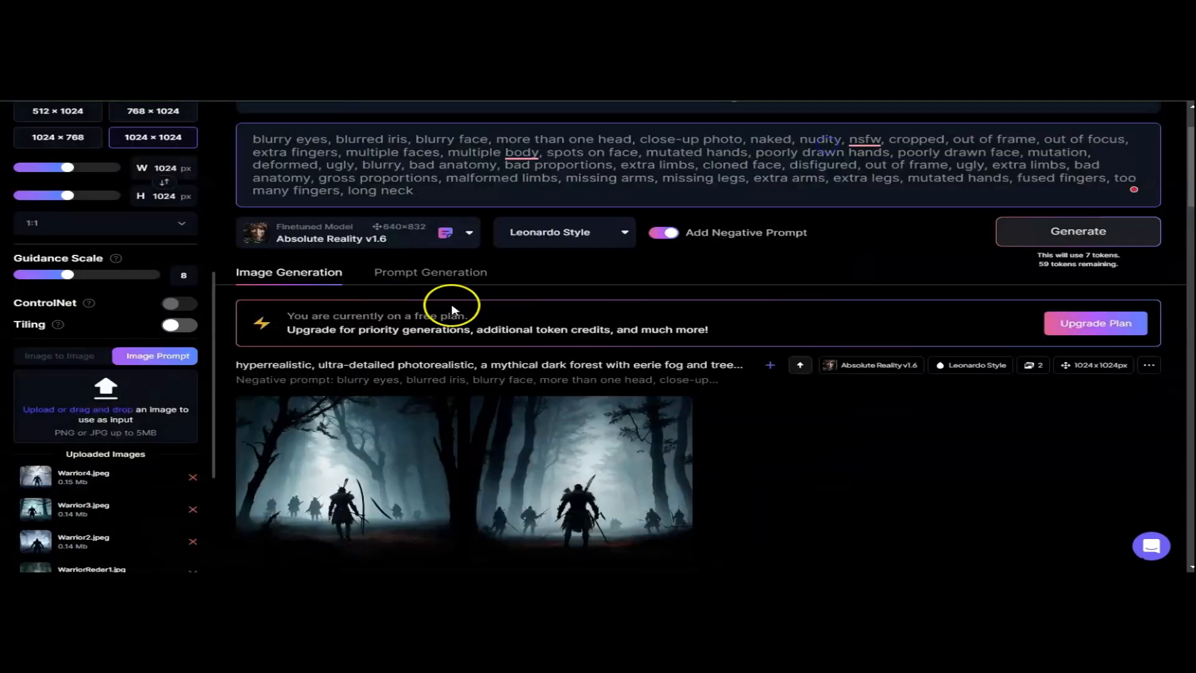
pyautogui.click(405, 473)
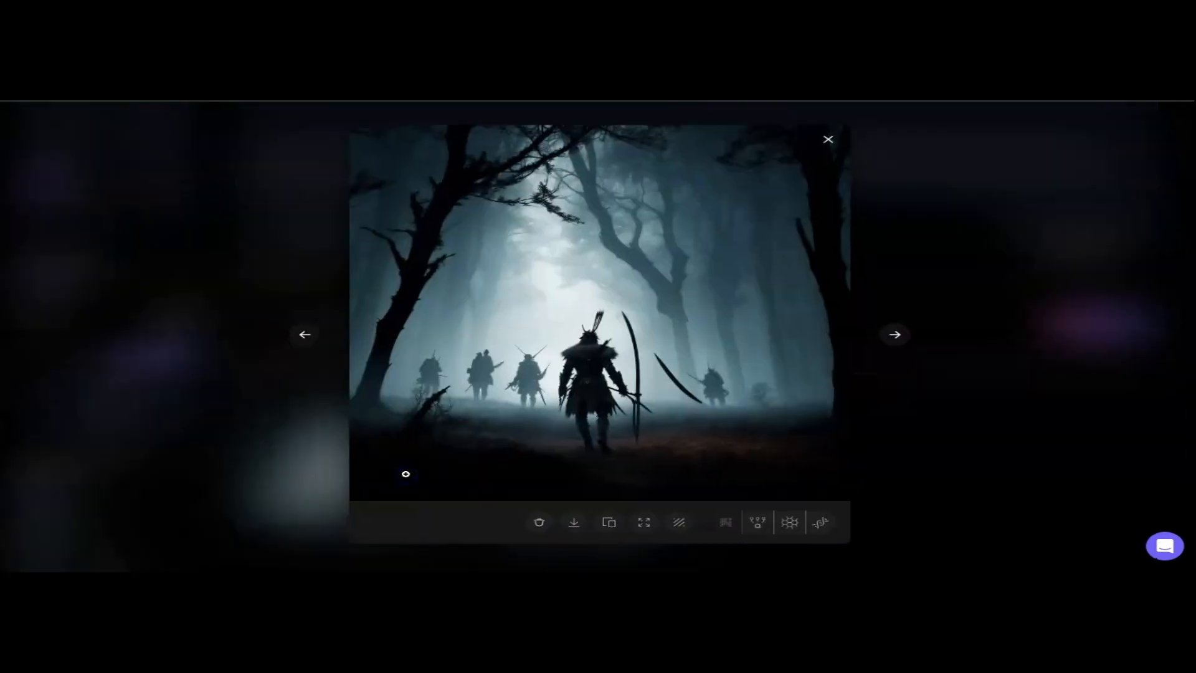
pyautogui.click(827, 140)
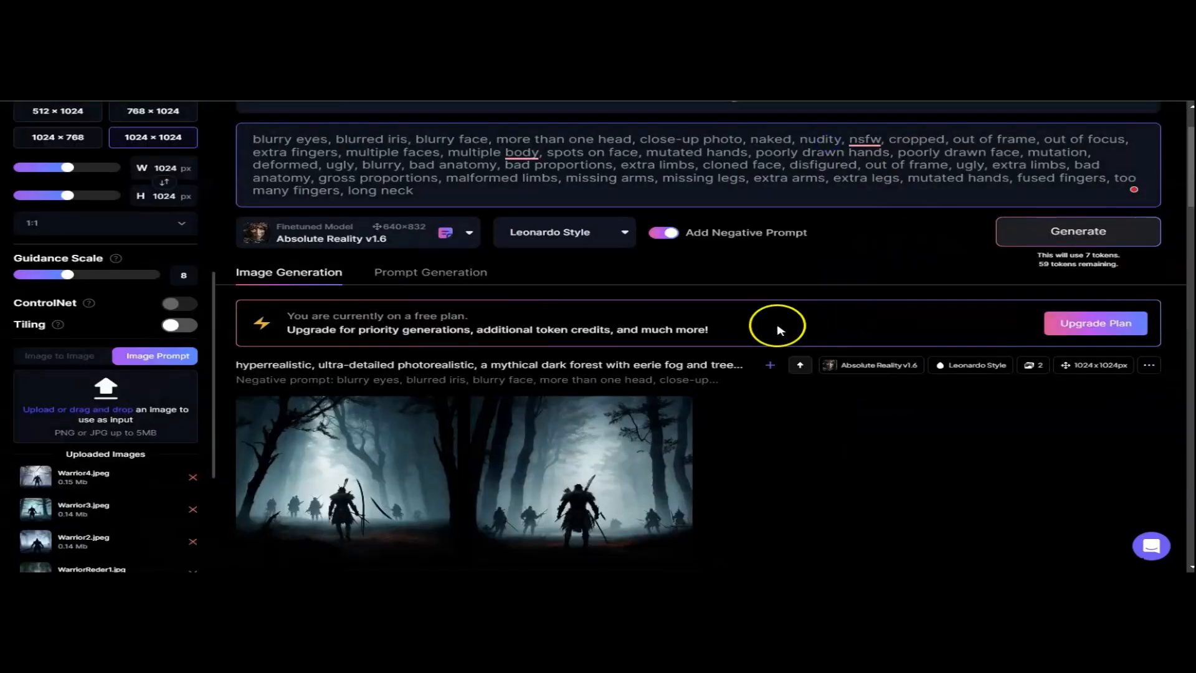
# Switch the finetuned model to RPG v5 and generate new images from the uploaded warrior image prompts
pyautogui.moveTo(1191, 174)
pyautogui.mouseDown()
pyautogui.moveTo(1190, 200)
pyautogui.moveTo(1191, 182)
pyautogui.mouseUp()
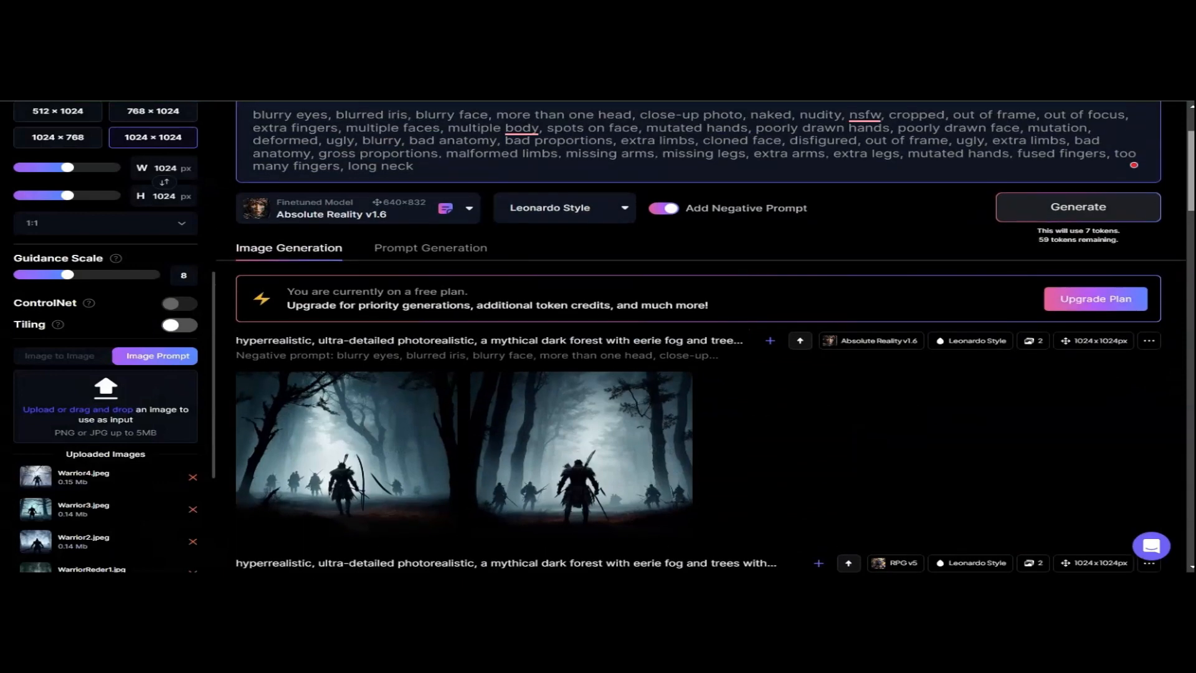
pyautogui.click(454, 213)
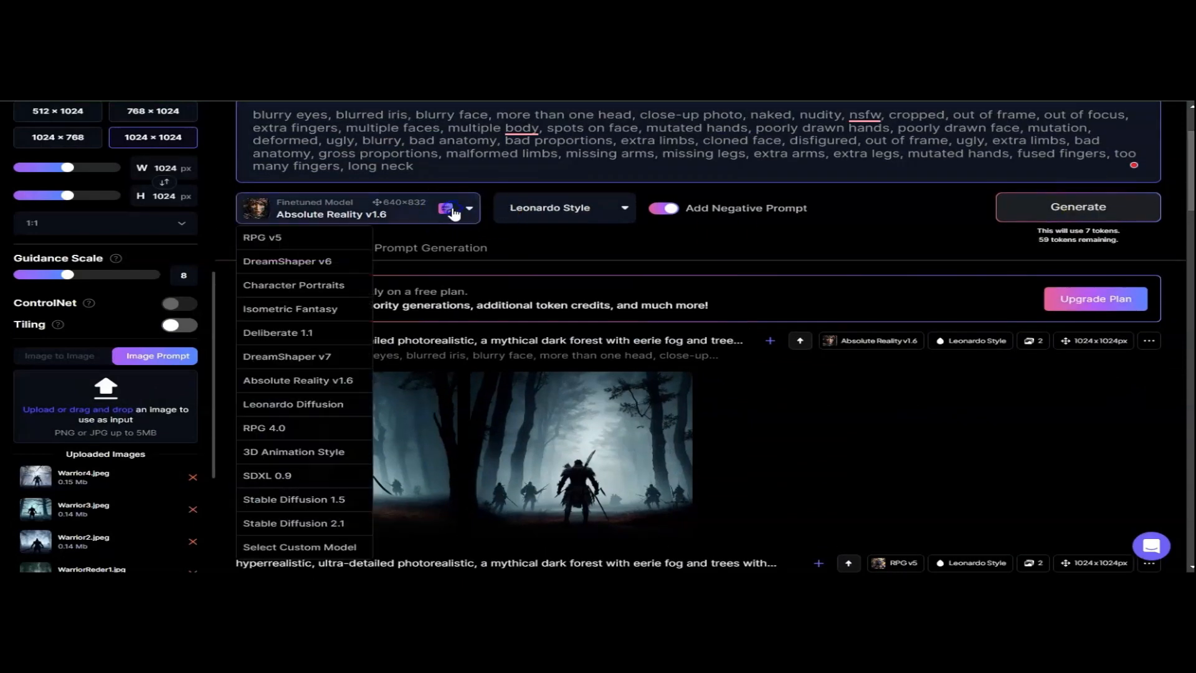
pyautogui.click(315, 239)
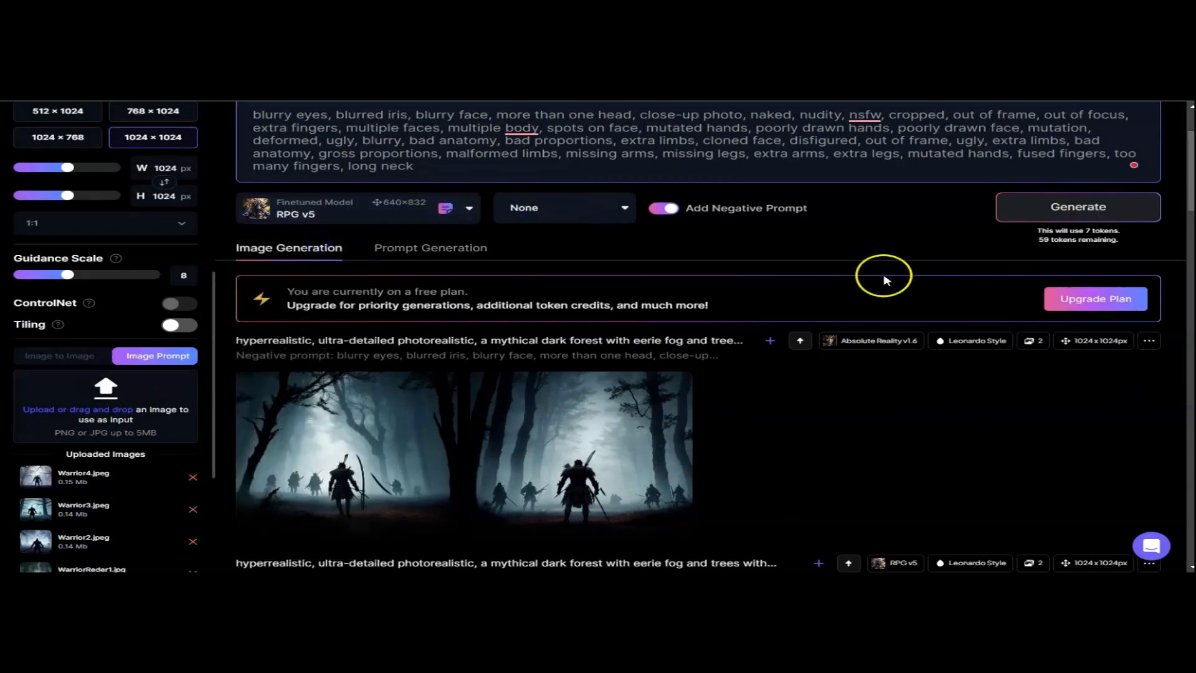
pyautogui.click(1097, 204)
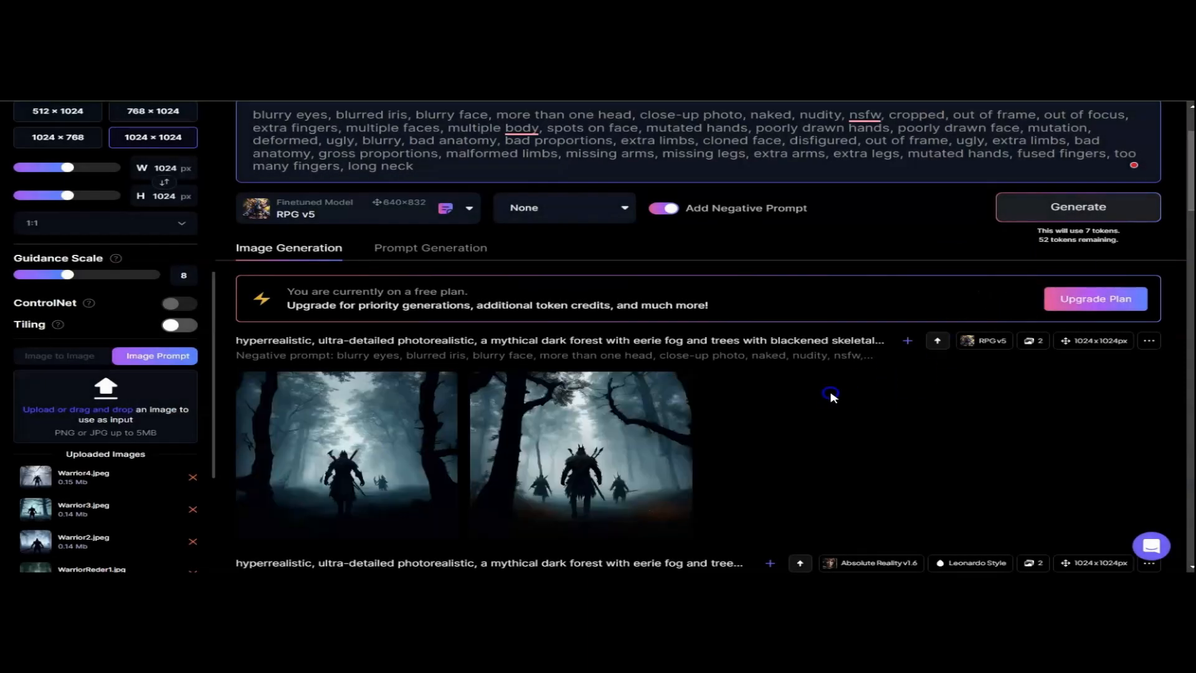
# Examine both newly generated RPG v5 warrior images in the enlarged view
pyautogui.click(393, 424)
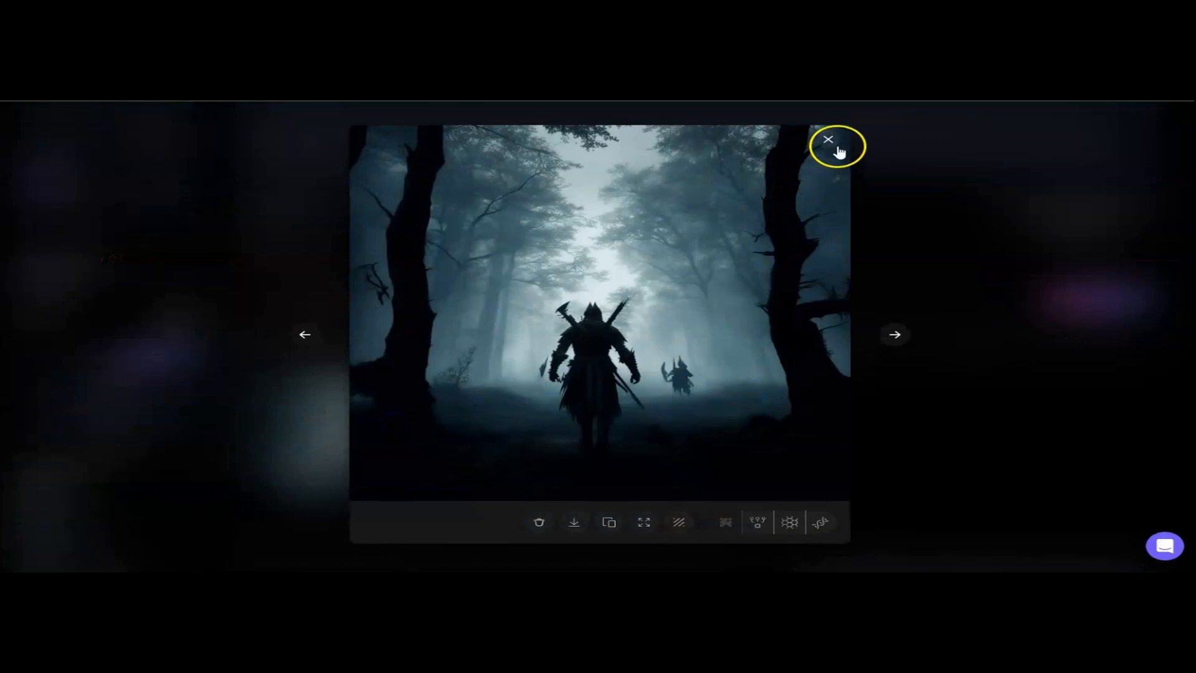
pyautogui.click(897, 336)
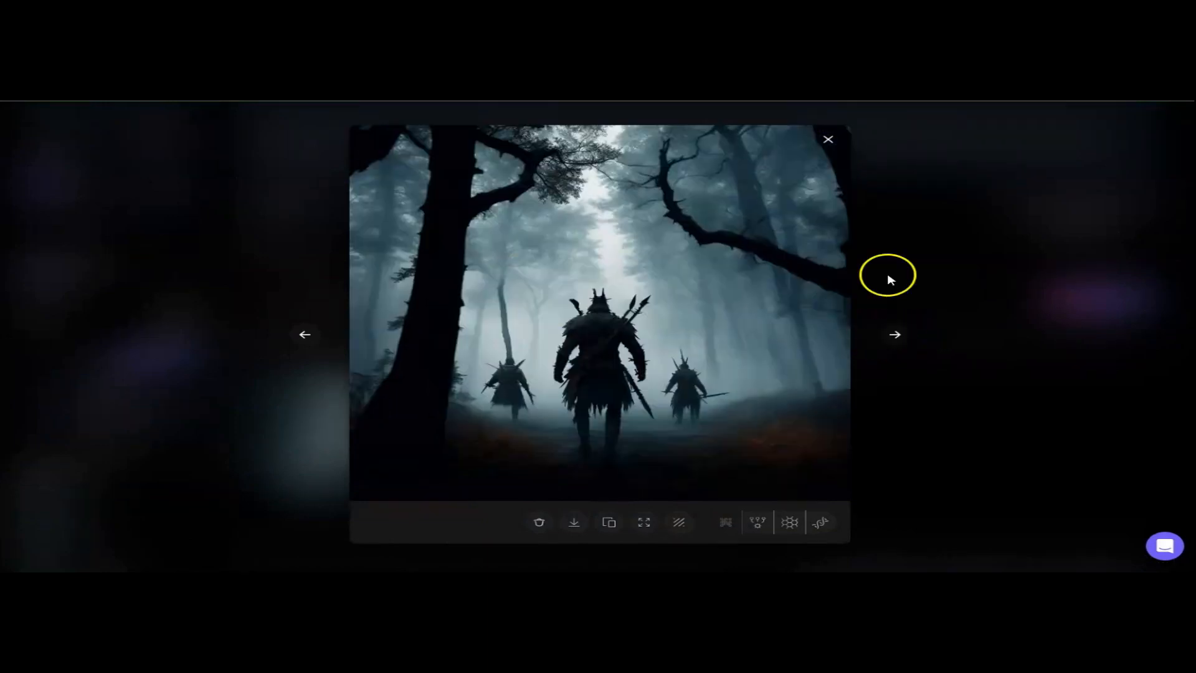
pyautogui.click(828, 137)
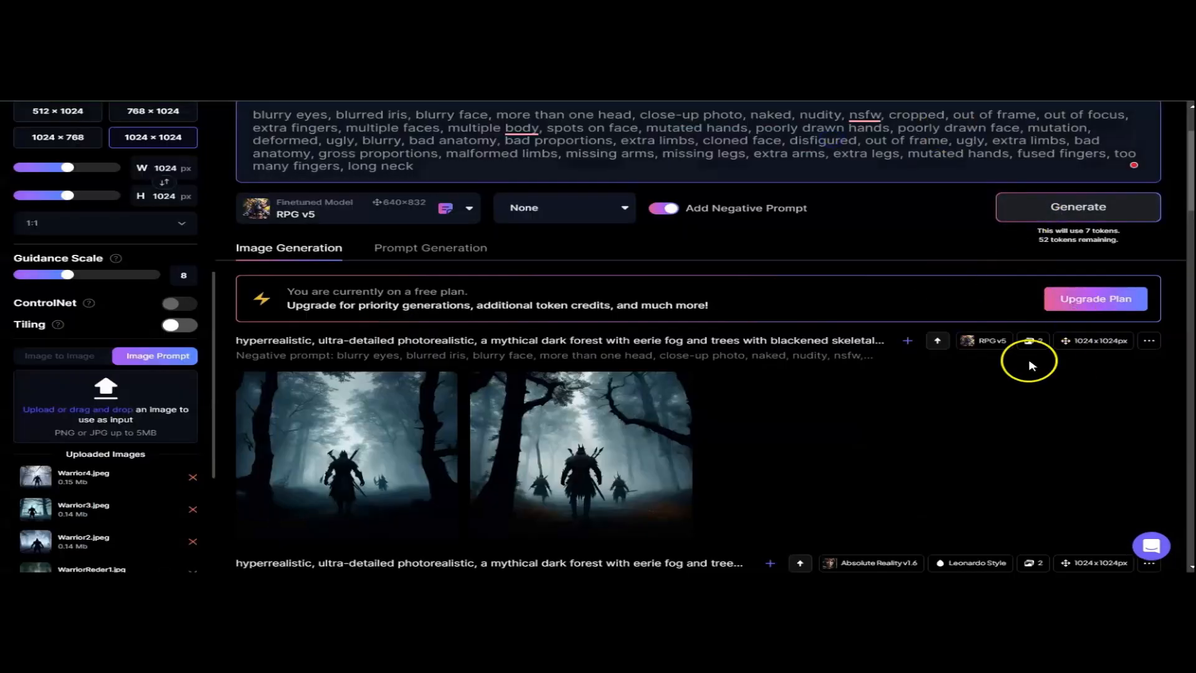
# Change the finetuned model to DreamShaper v7 and generate another set from the same warrior image prompts
pyautogui.click(402, 215)
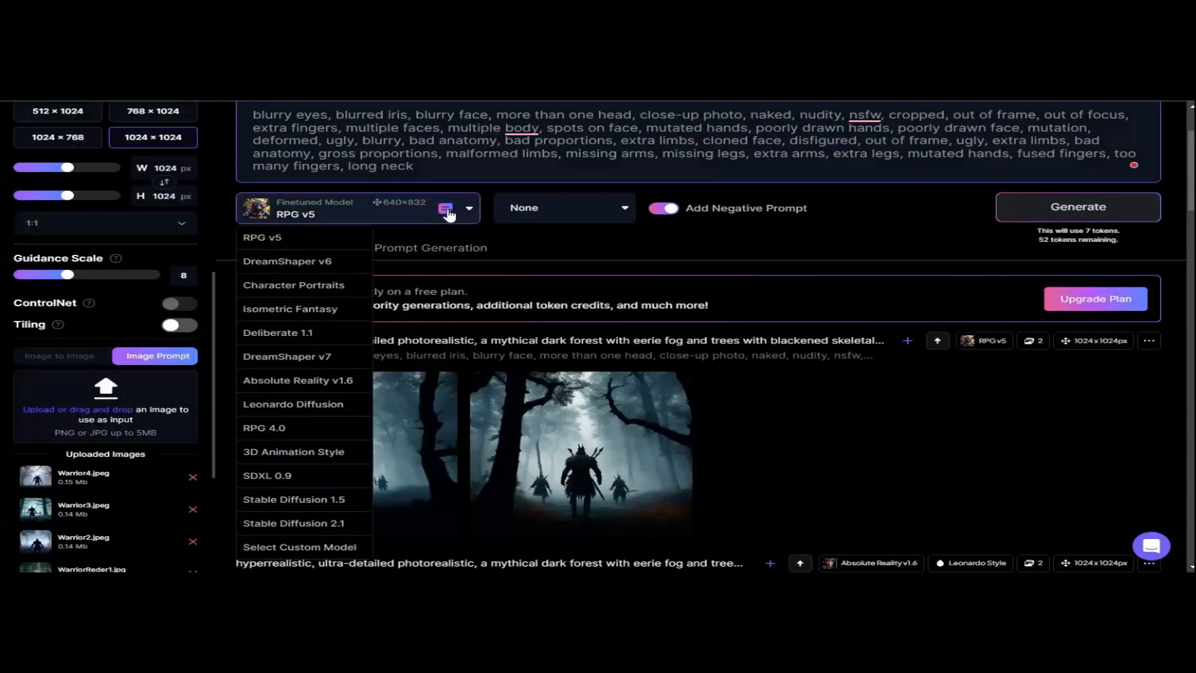
pyautogui.click(283, 355)
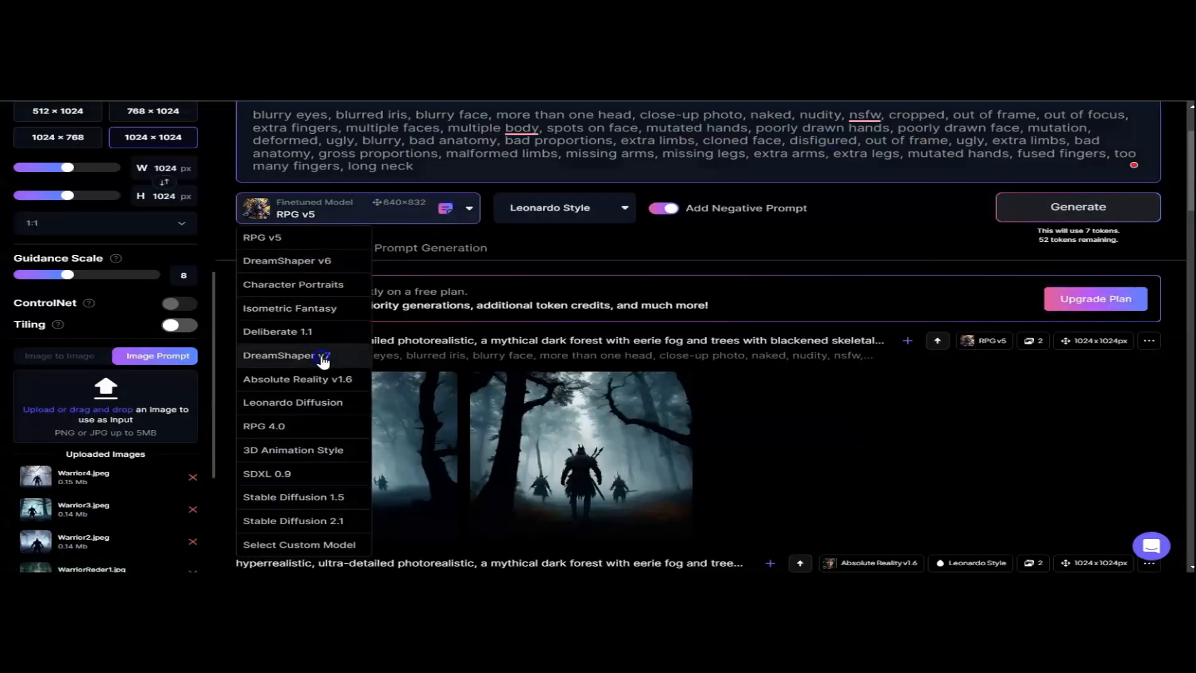
pyautogui.click(1114, 208)
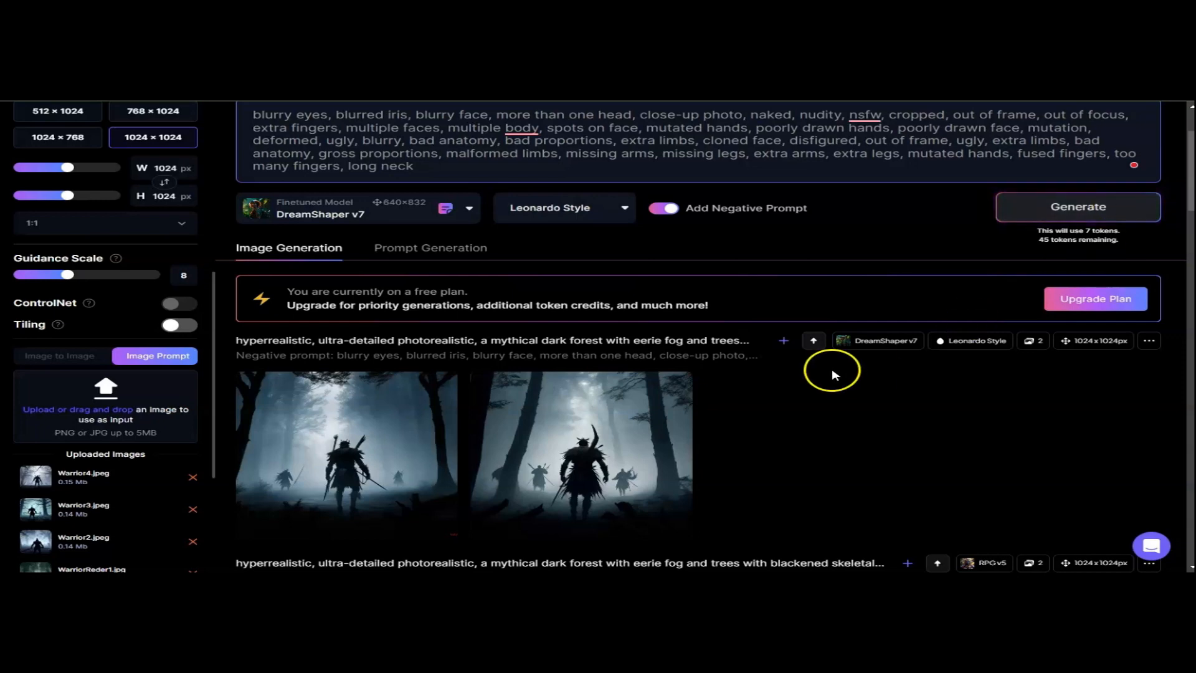
# Examine both DreamShaper v7 warrior images in the enlarged view
pyautogui.moveTo(386, 433)
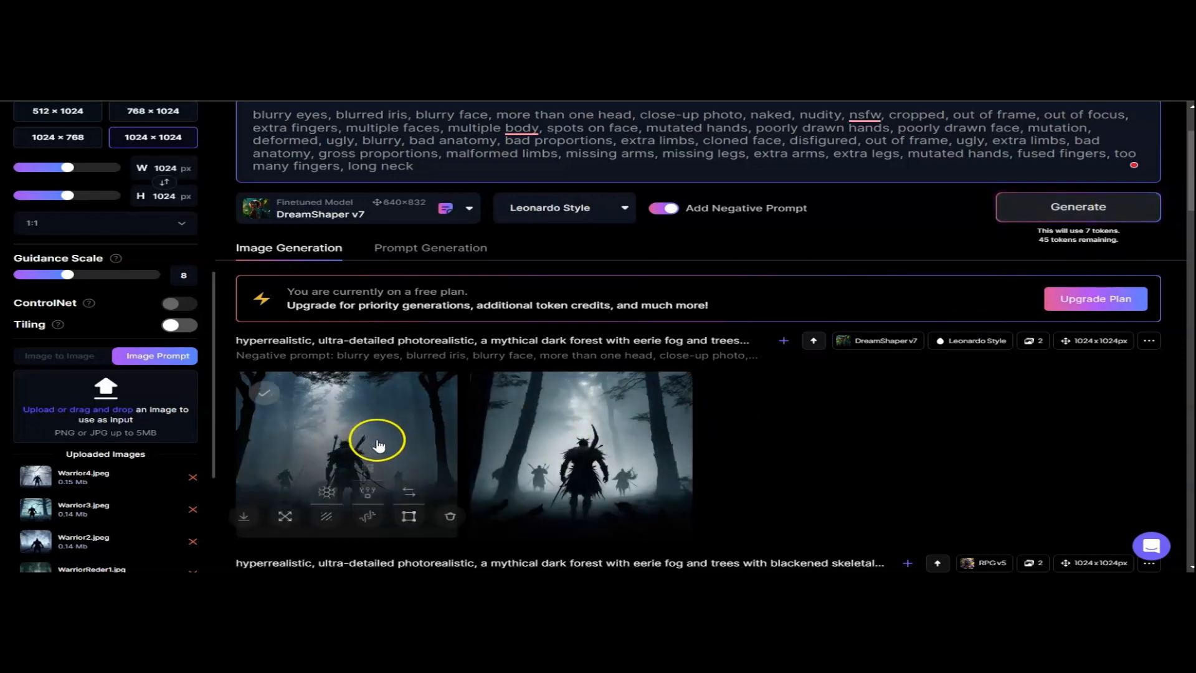
pyautogui.click(378, 444)
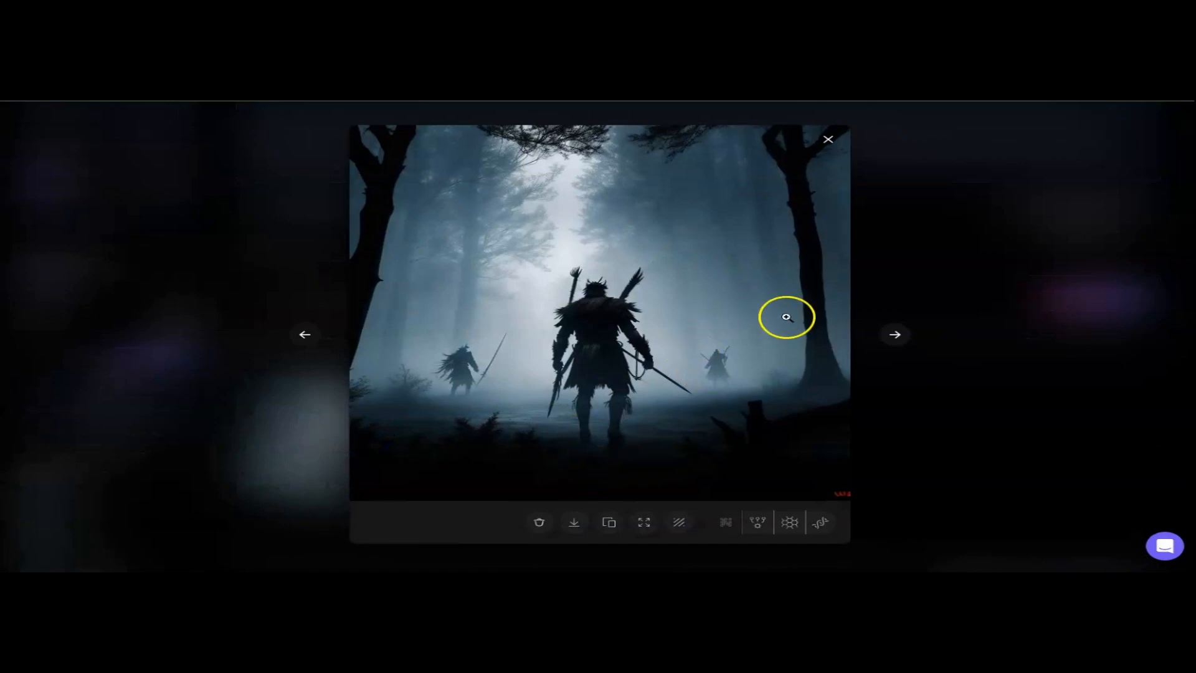
pyautogui.click(896, 335)
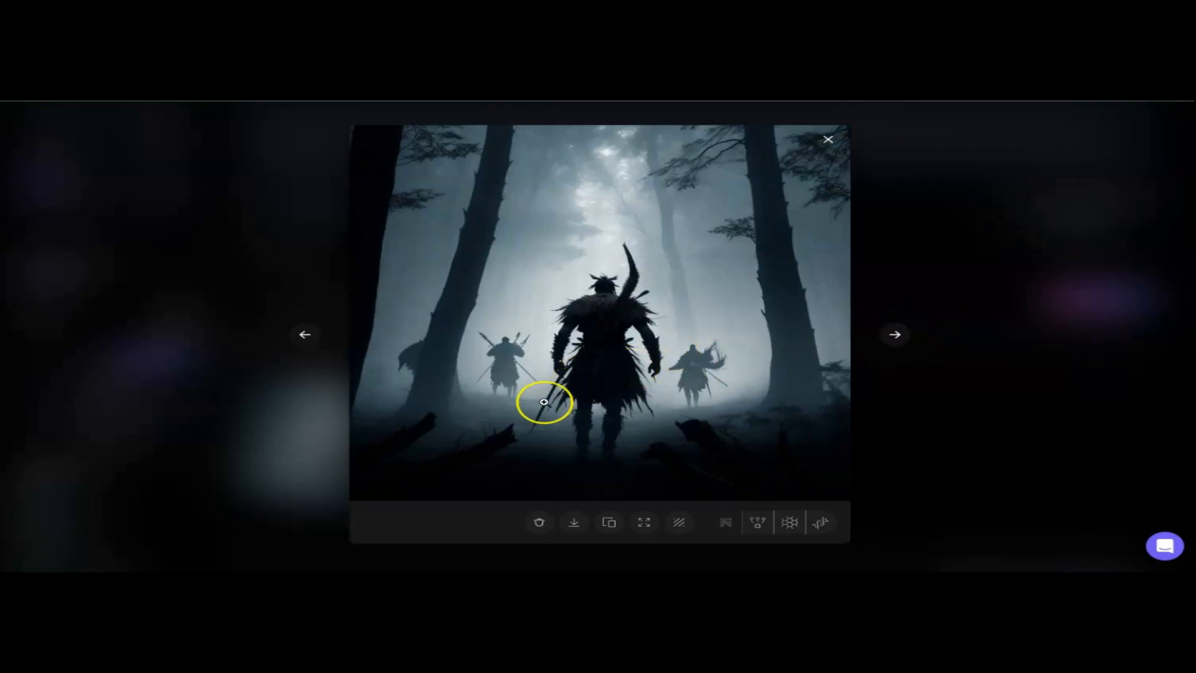
pyautogui.click(827, 140)
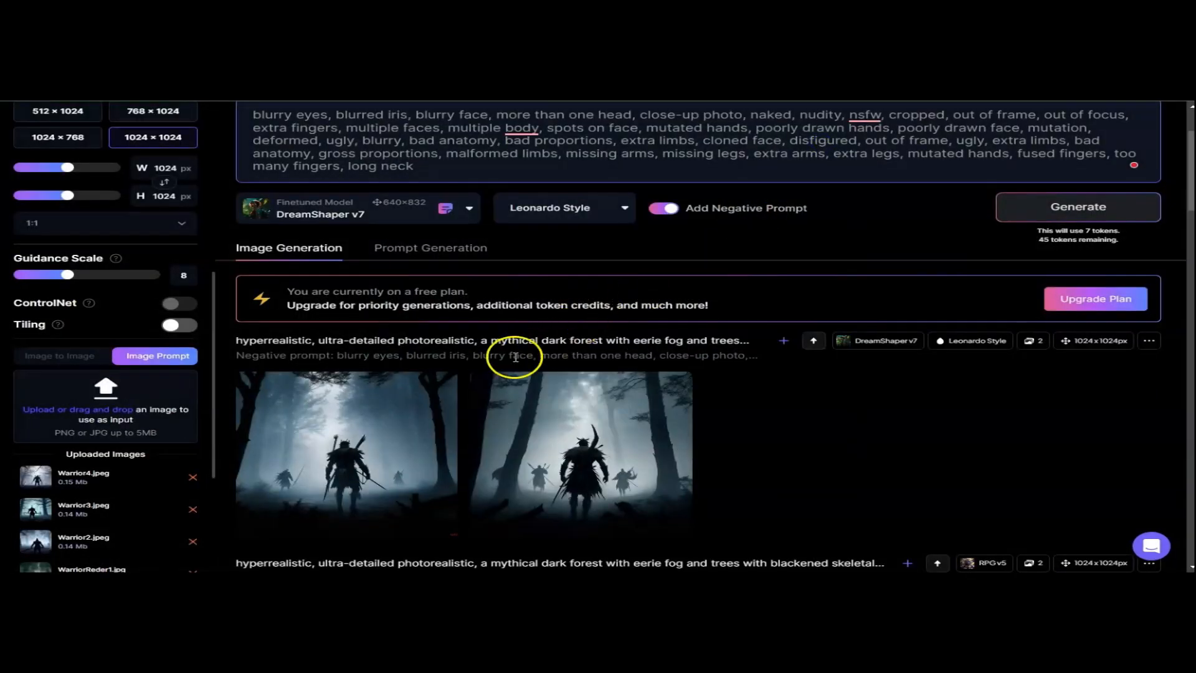
# In the Satin Posters (210gsm) product editor, scale the WarriorReder3.jpg design to fill the 9" x 11" print area
pyautogui.moveTo(440, 408)
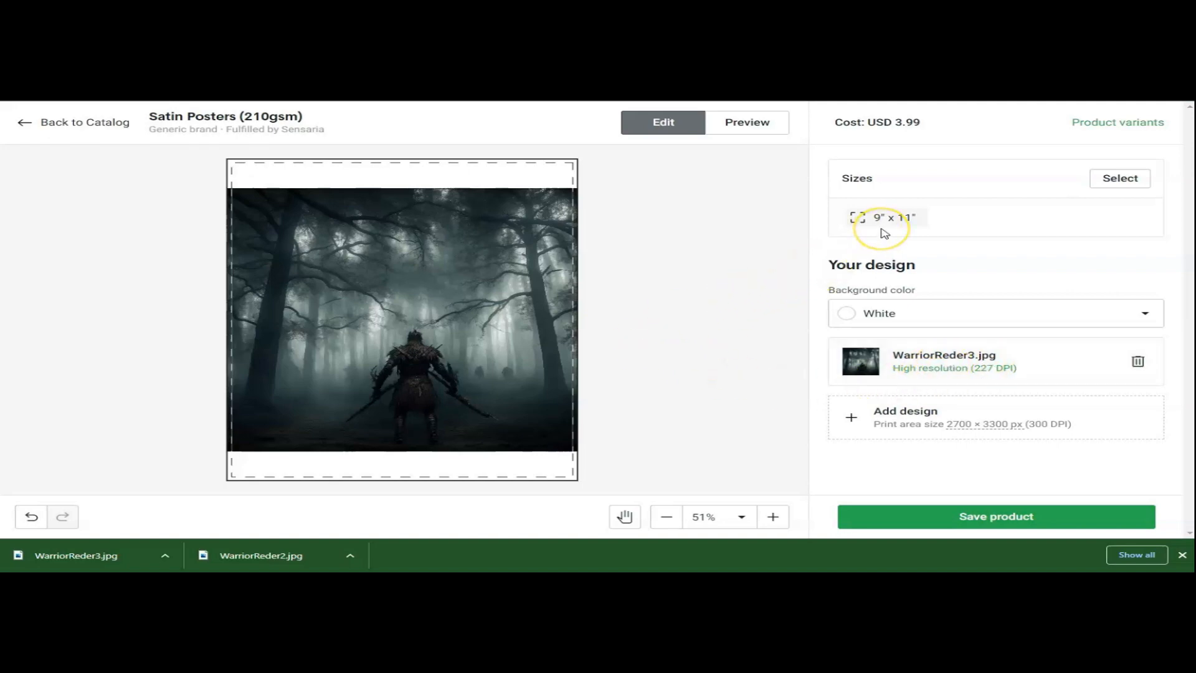
pyautogui.click(411, 282)
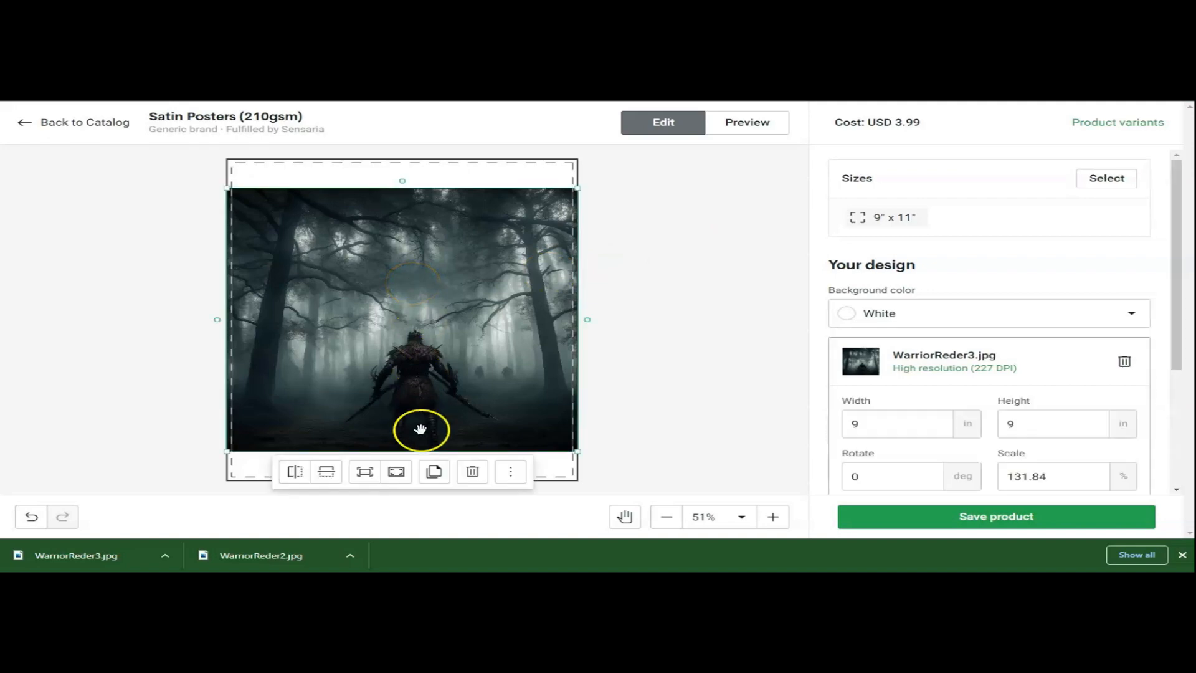
pyautogui.click(396, 474)
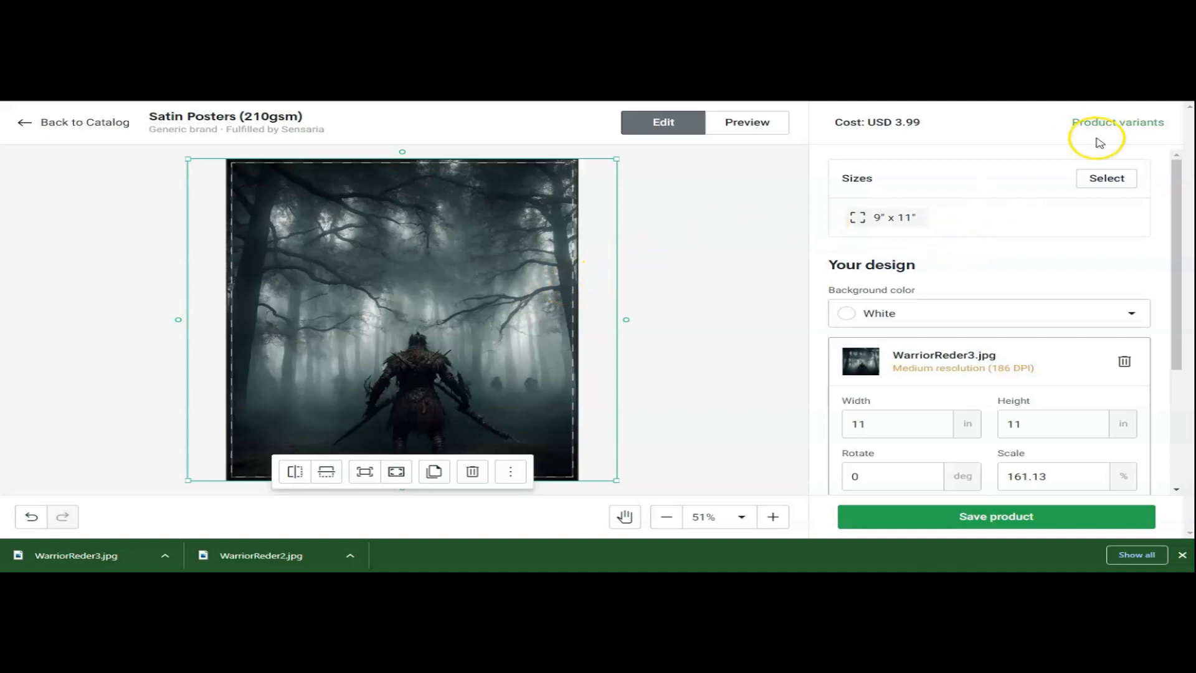
# Replace the 9" x 11" poster variant with the 14" x 11" and 11" x 14" sizes, and display the design at 11" x 14"
pyautogui.click(1114, 129)
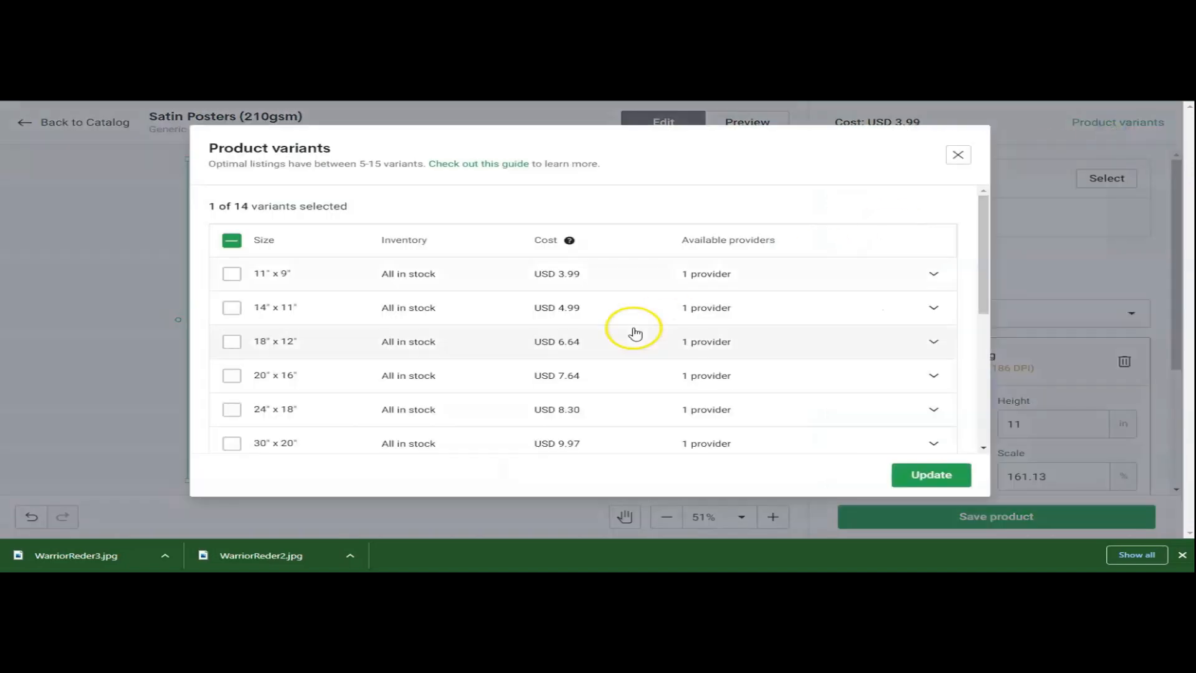
pyautogui.click(231, 308)
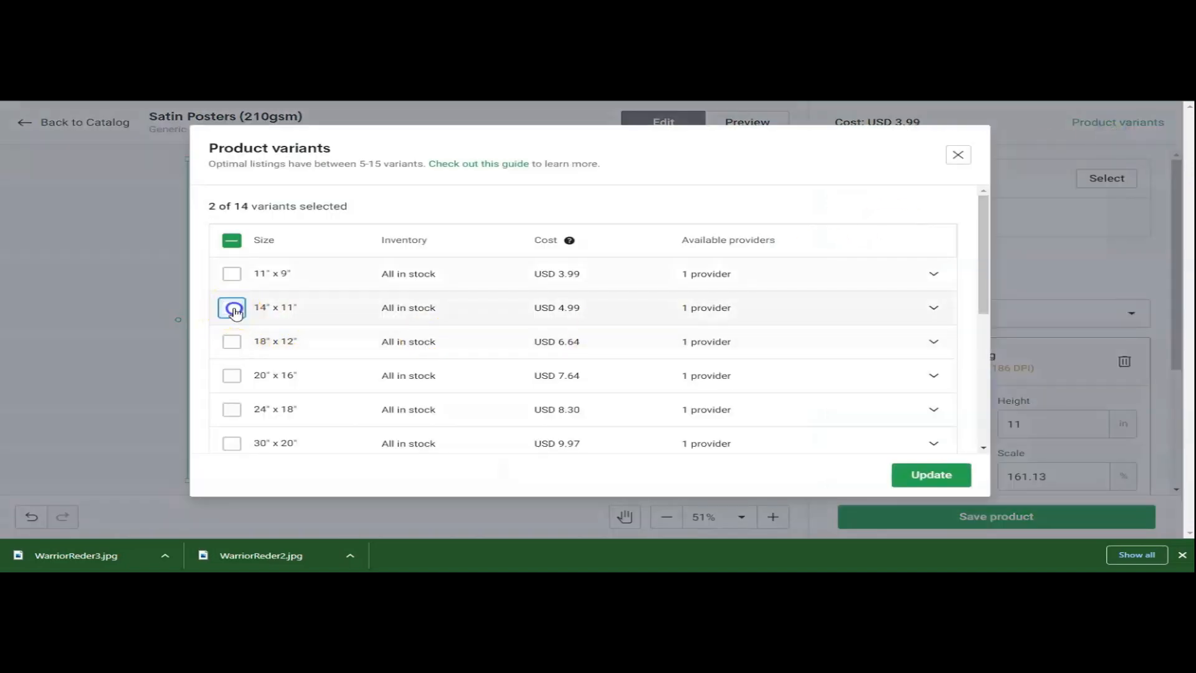
pyautogui.moveTo(988, 259); pyautogui.dragTo(991, 322)
pyautogui.click(235, 406)
pyautogui.click(234, 374)
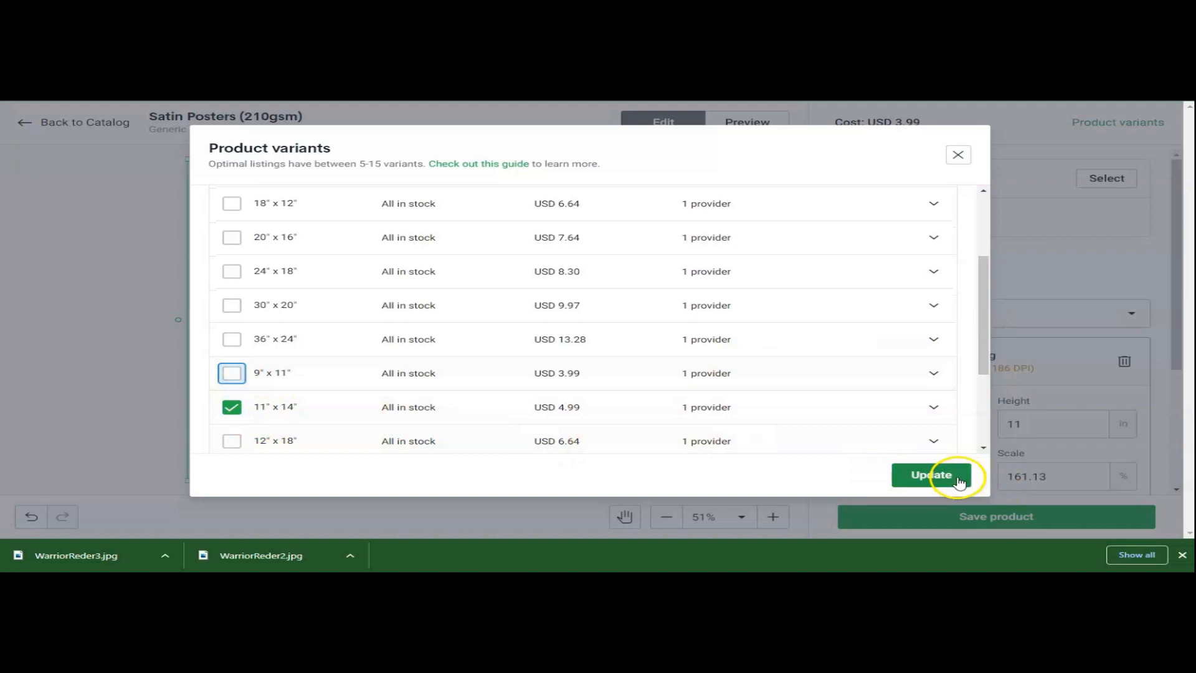
pyautogui.click(961, 475)
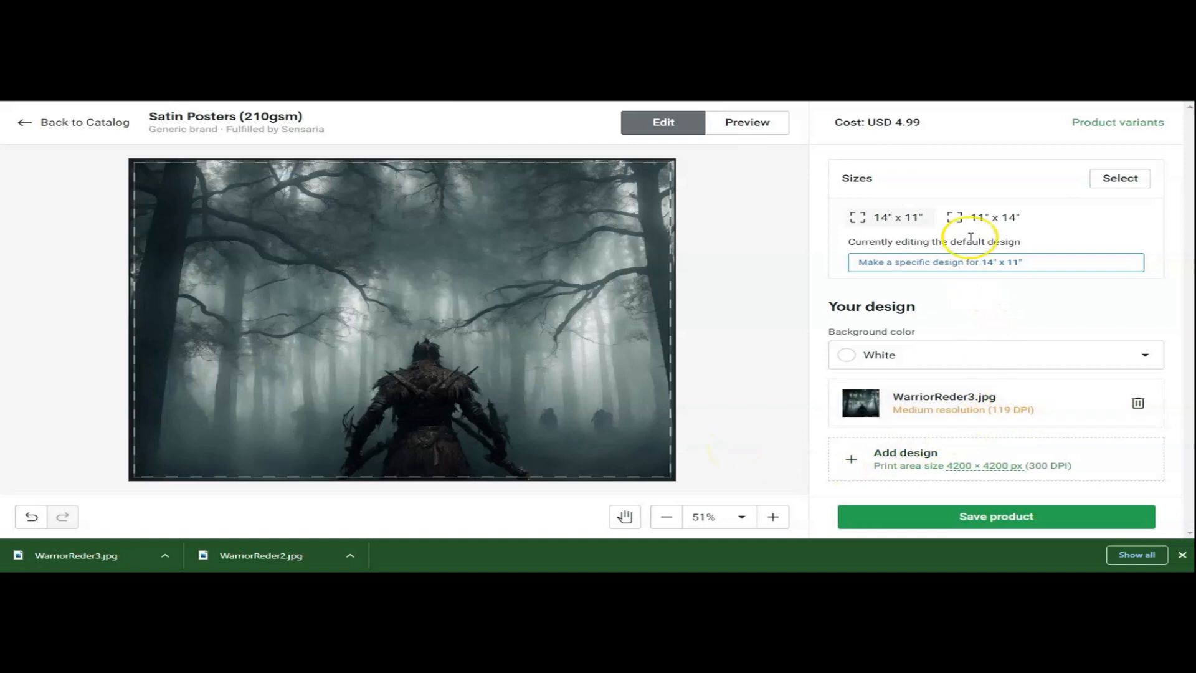
pyautogui.click(967, 222)
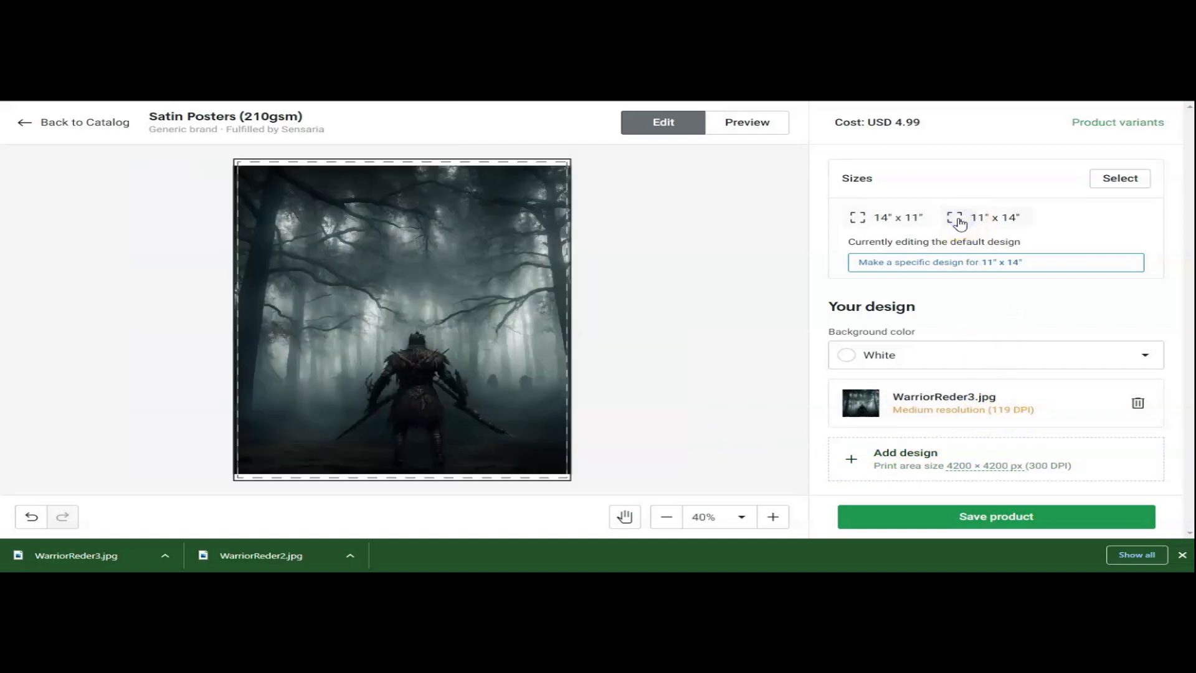